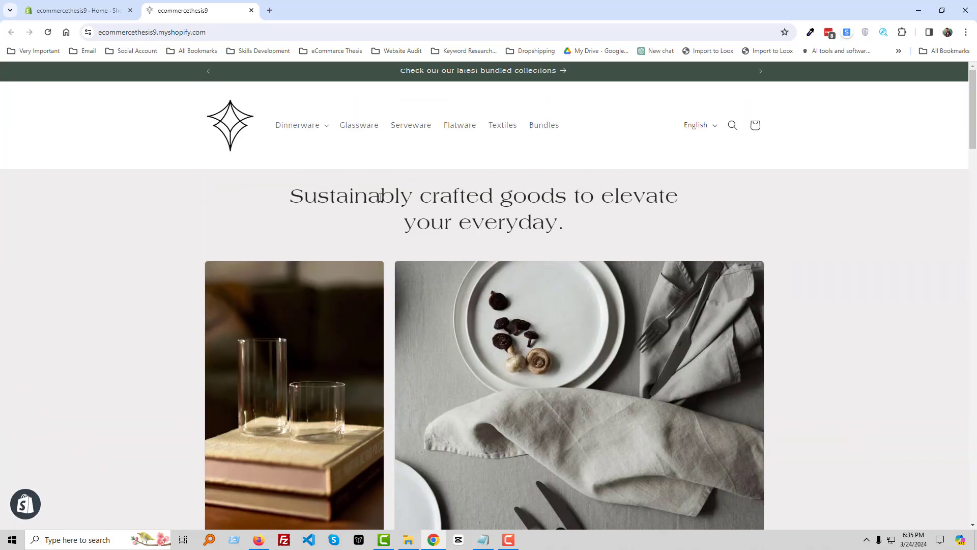
Open the live Craft theme's editor in a new tab from the online store's themes and view its product templates.
scroll(433, 211, "down", 10)
scroll(437, 214, "up", 10)
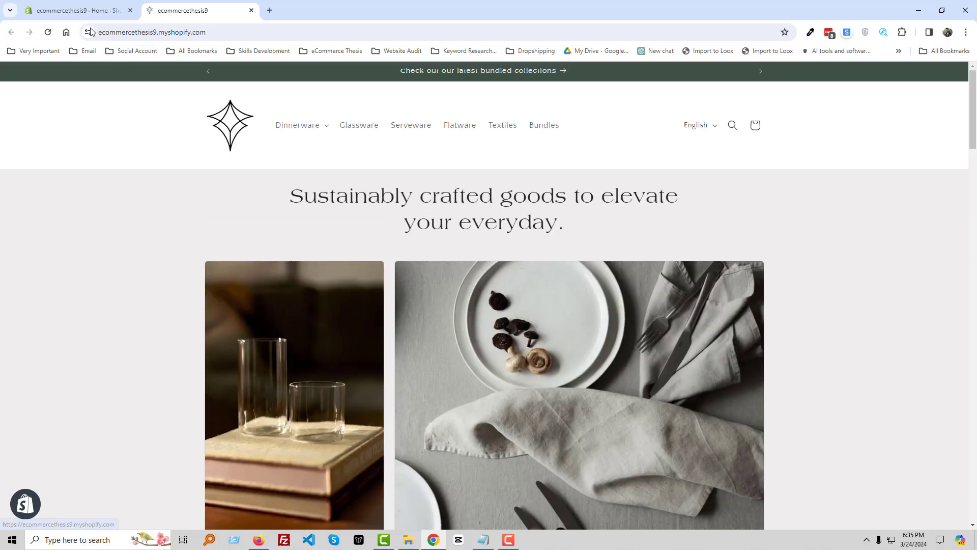
left_click(87, 8)
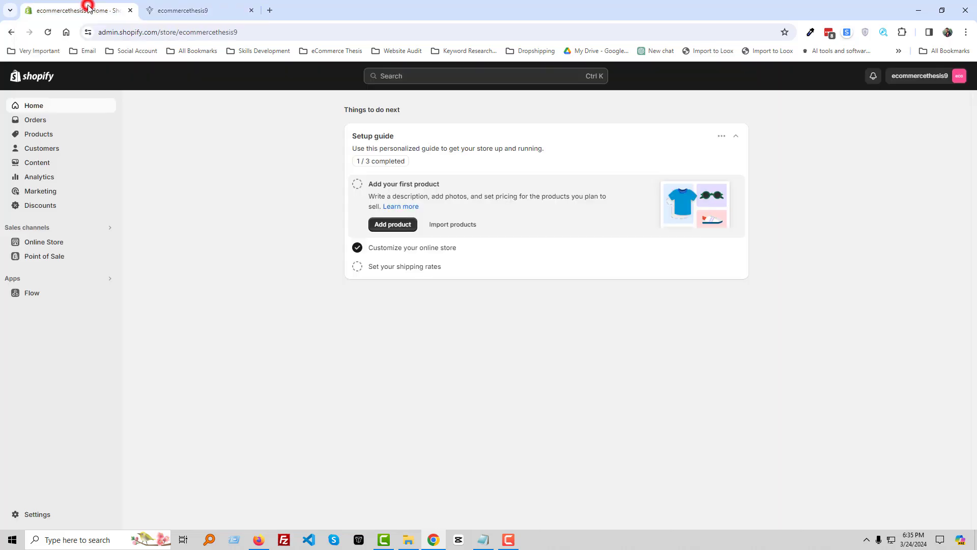
left_click(59, 246)
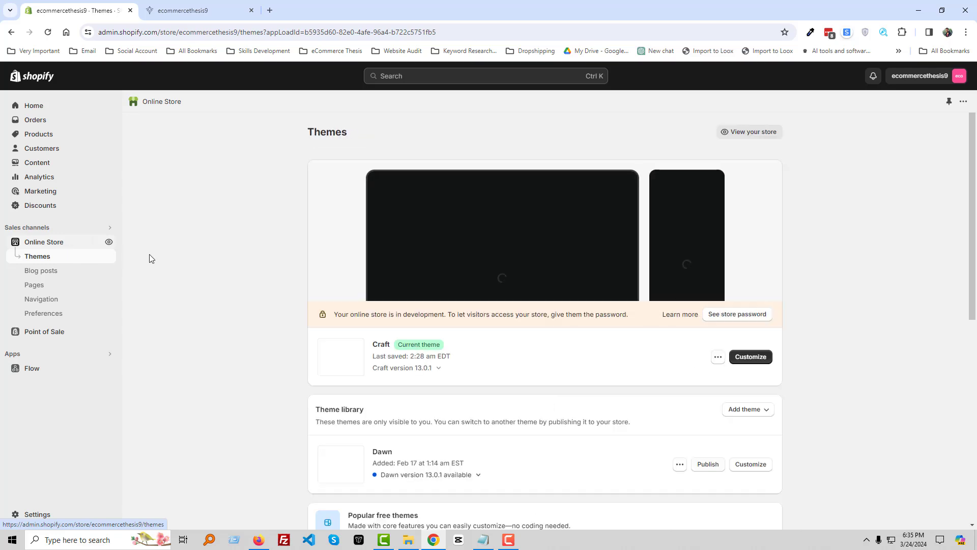
right_click(744, 364)
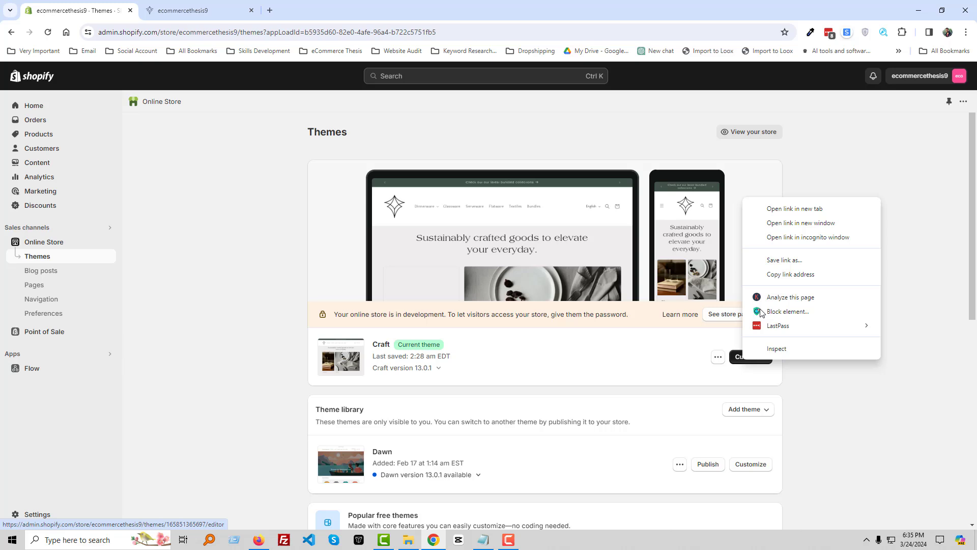
left_click(795, 212)
left_click(210, 5)
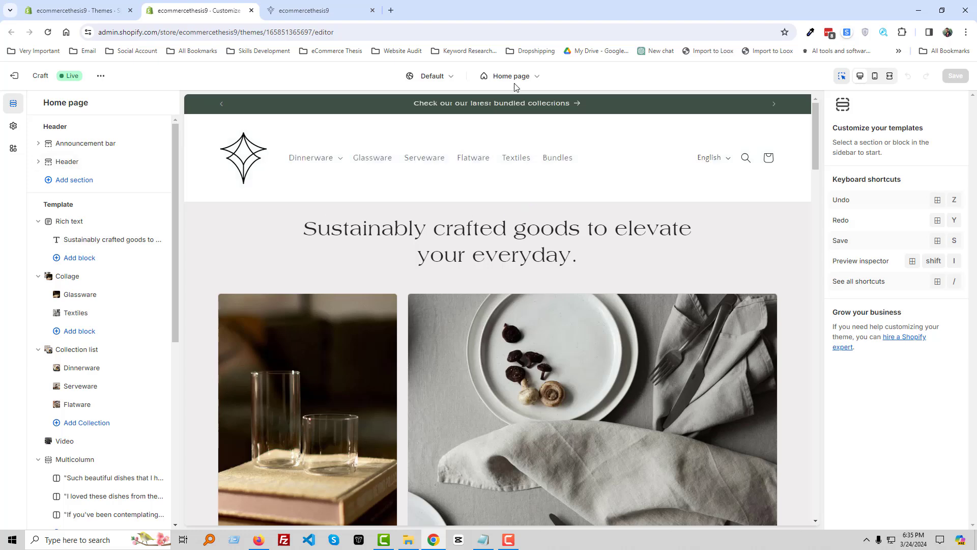
left_click(537, 81)
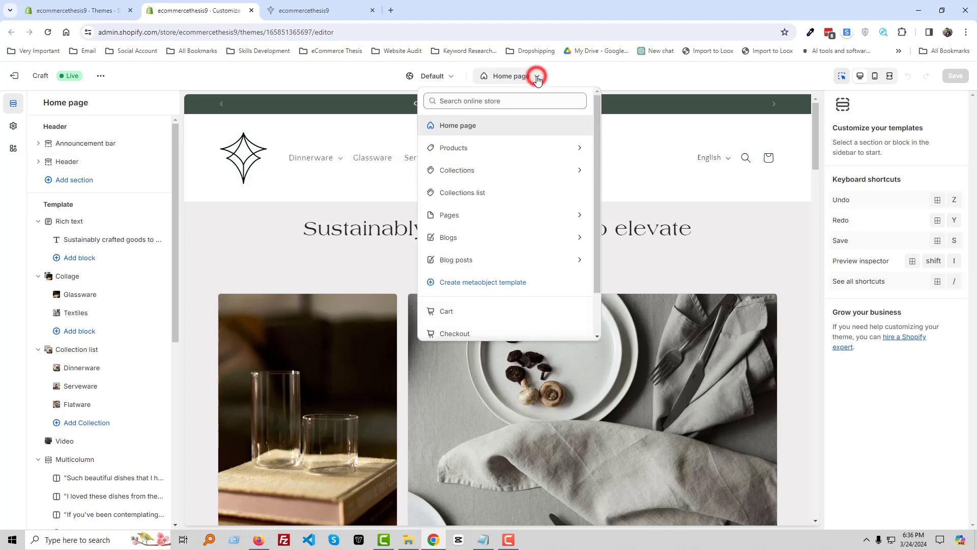
left_click(486, 148)
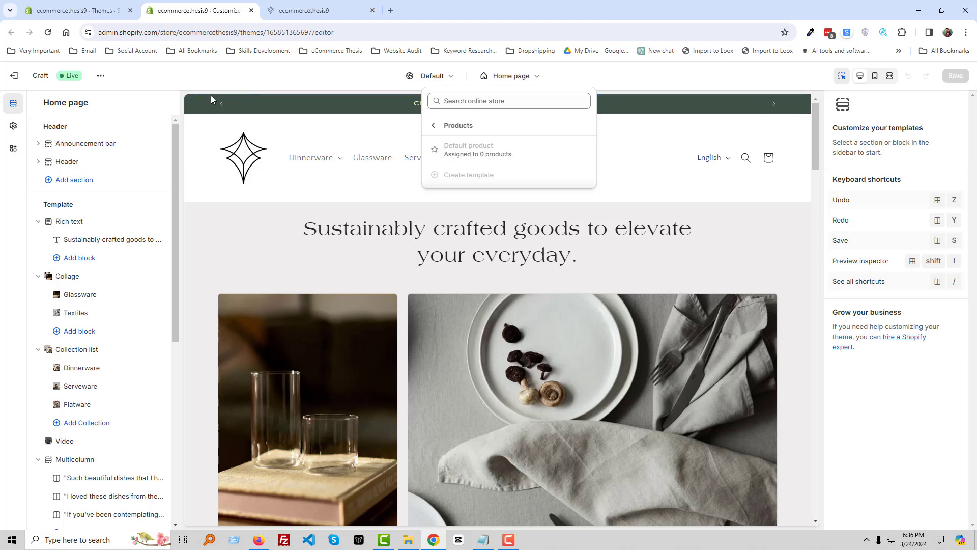
Leave the theme editor and start adding a new product from the store's product list.
left_click(10, 81)
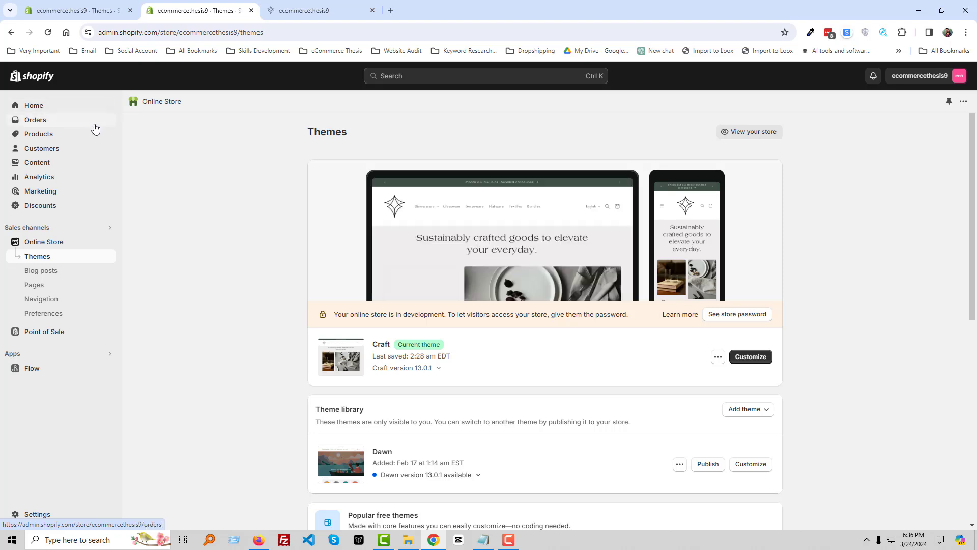
left_click(54, 135)
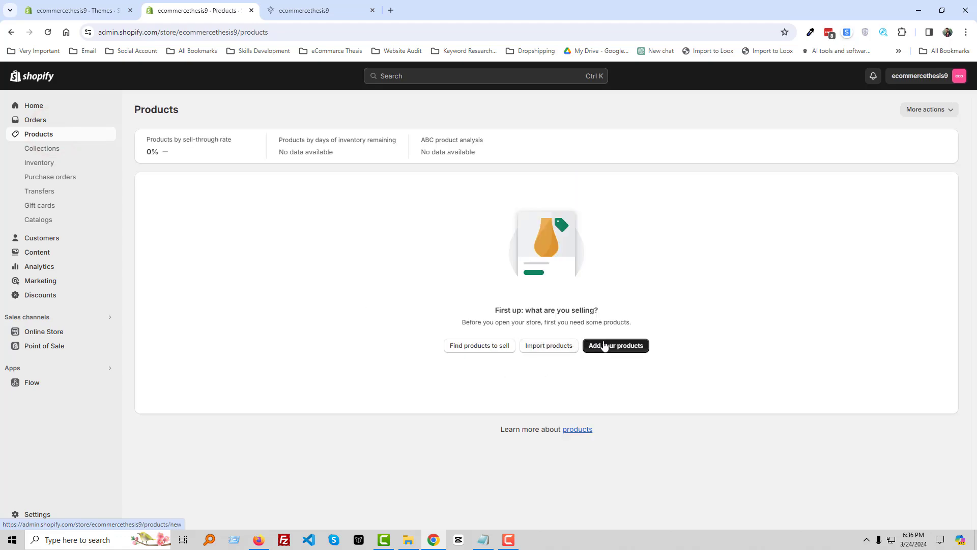
left_click(622, 350)
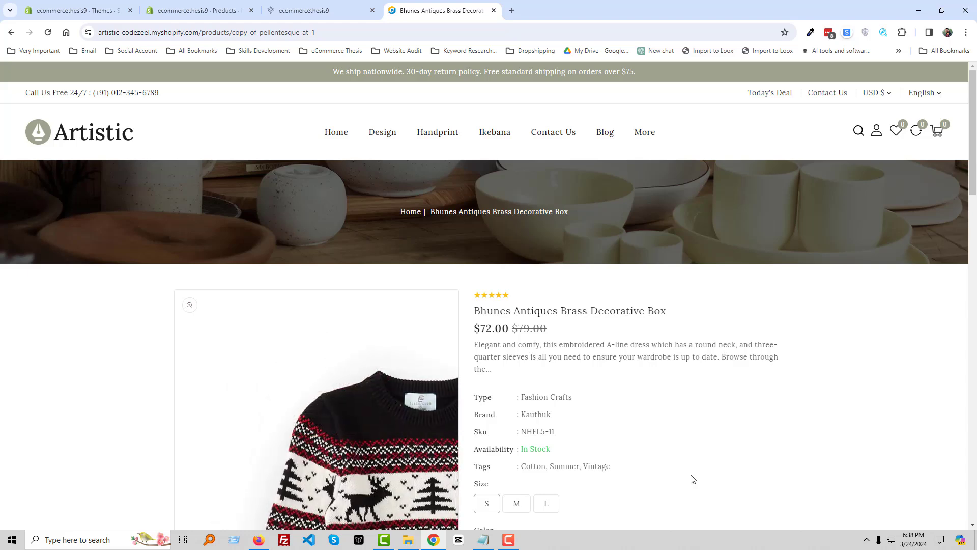
Copy the name "Bhunes Antiques Brass Decorative Box" from the Artistic demo store's product page into the new product's title.
scroll(279, 350, "down", 2)
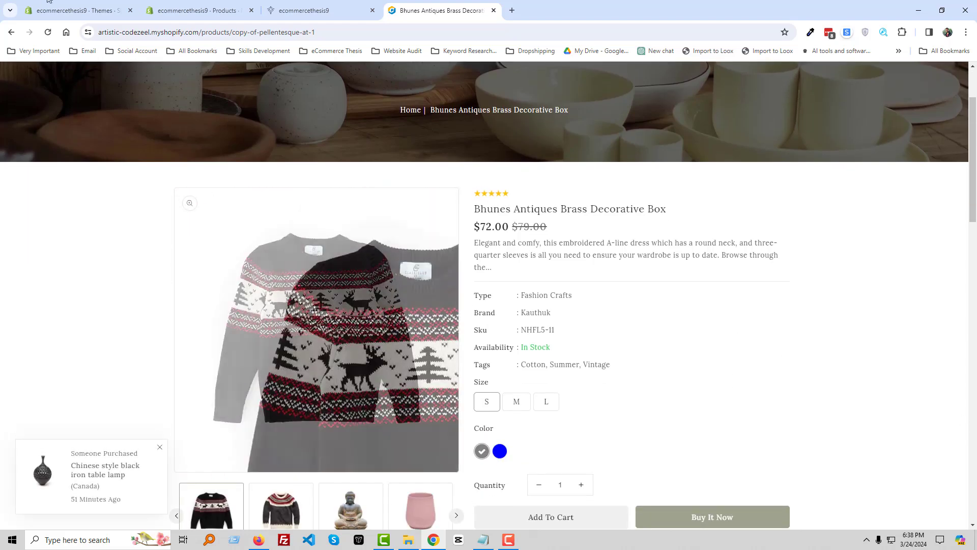
left_click(47, 6)
key("ctrl+Tab")
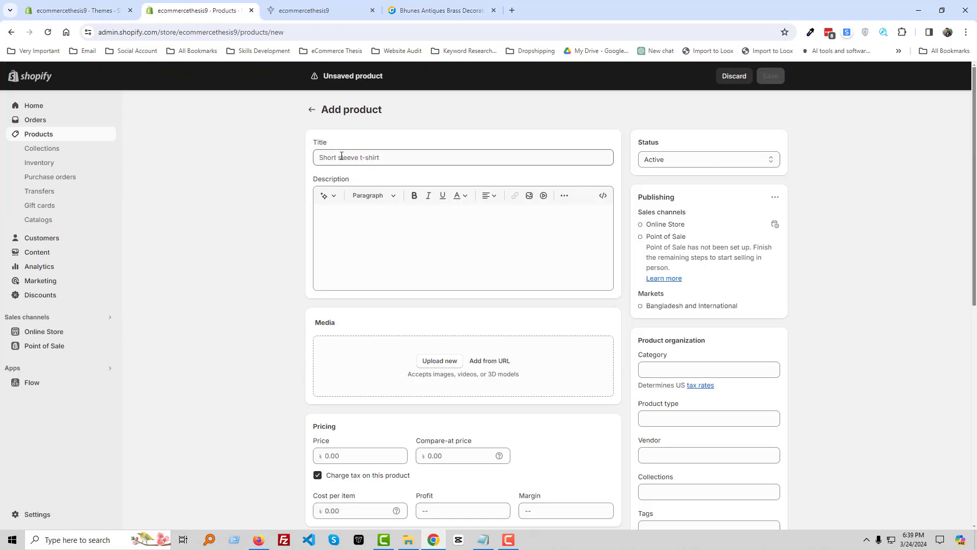
left_click(416, 7)
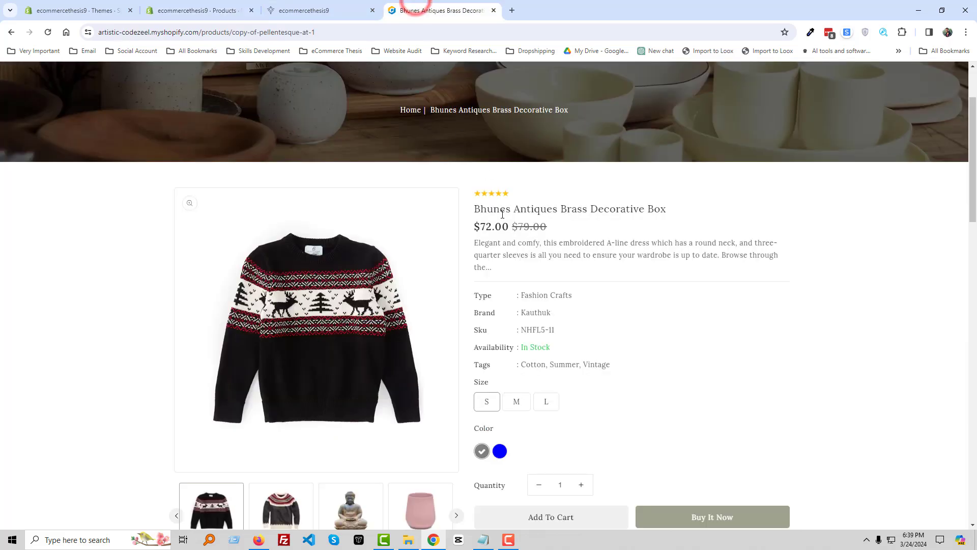
left_click_drag(476, 210, 665, 209)
key("ctrl+c")
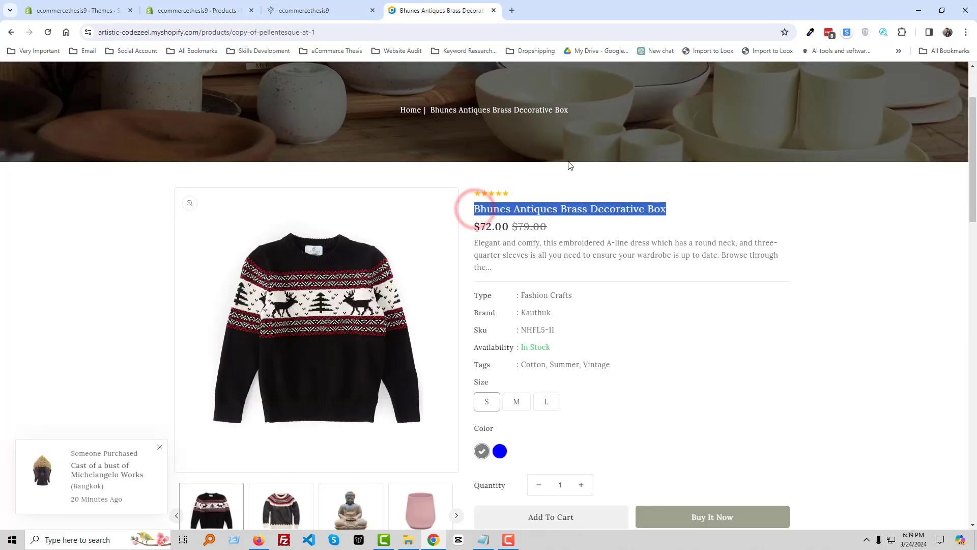
left_click(298, 9)
left_click(224, 9)
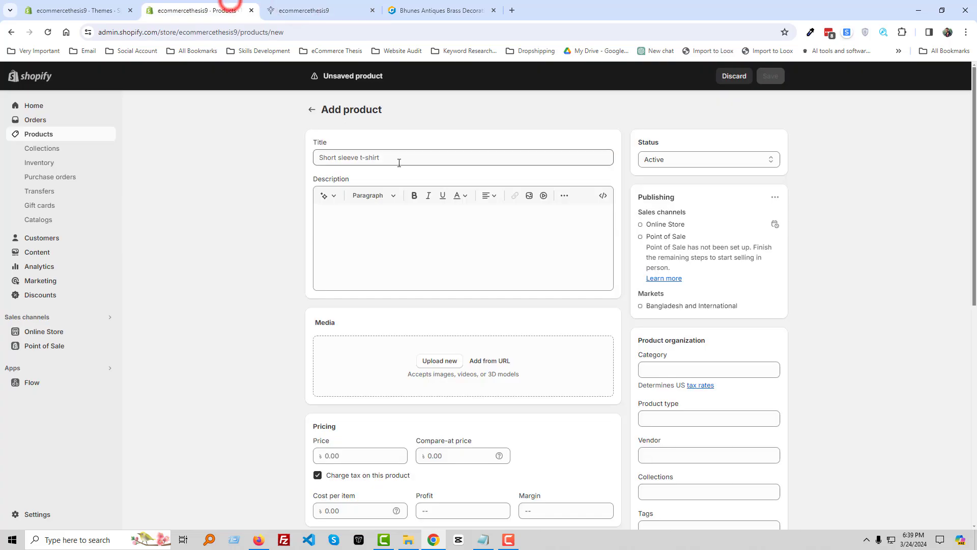
left_click(399, 162)
key("ctrl+v")
Copy the short description starting "Elegant and comfy" from the Artistic product page into the new product's description.
left_click(435, 10)
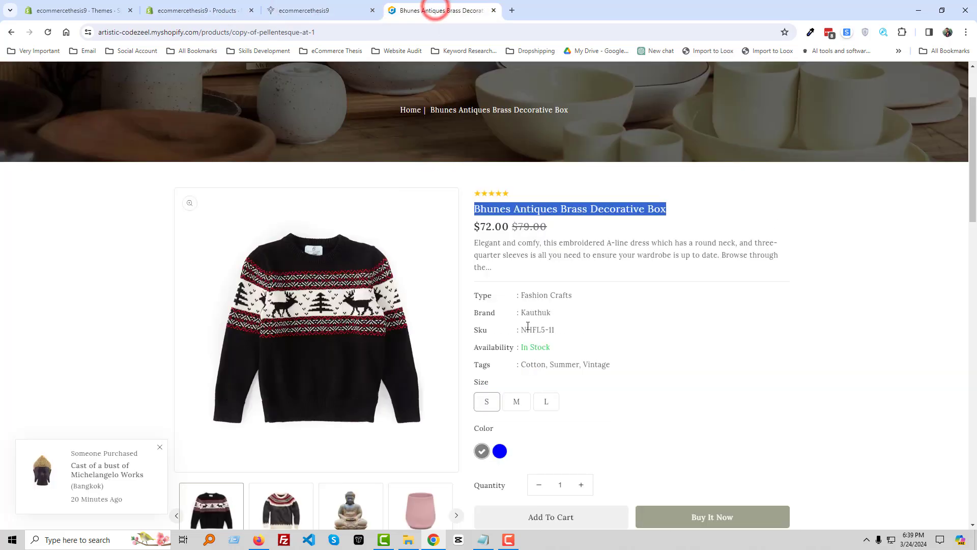
left_click_drag(494, 266, 476, 244)
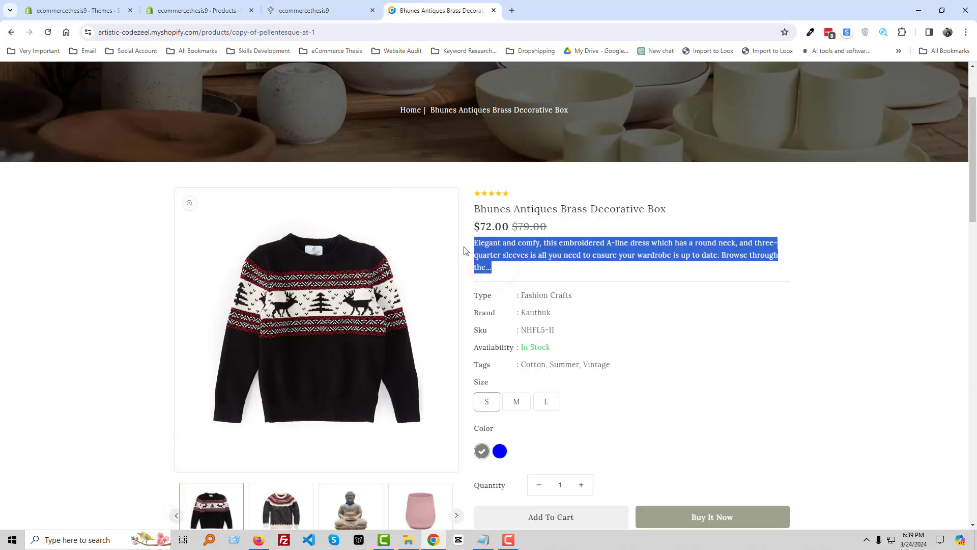
key("ctrl+c")
left_click(199, 10)
left_click(353, 241)
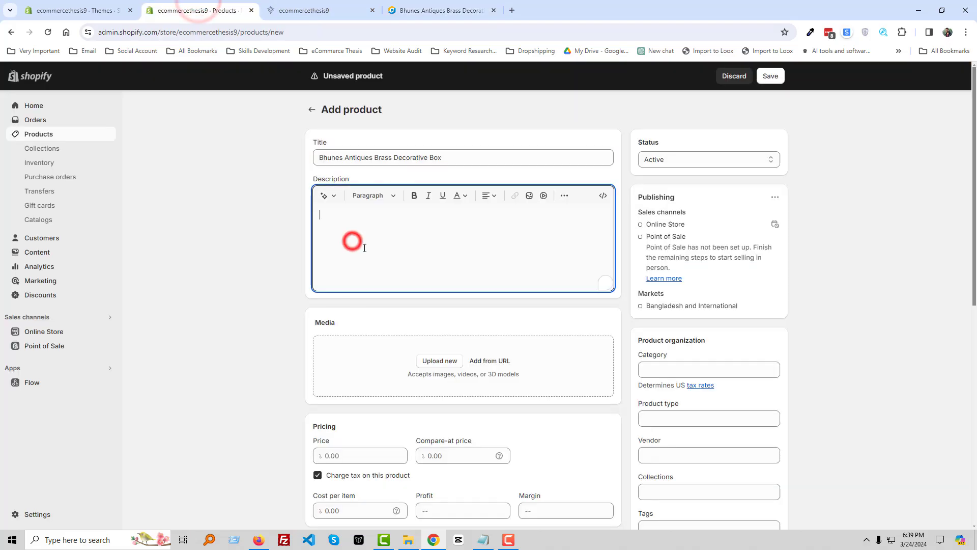
key("ctrl+v")
Open the black reindeer sweater image from the Artistic product page in its own tab and save it as PNG named "Bhunes".
left_click(435, 11)
left_click(482, 204)
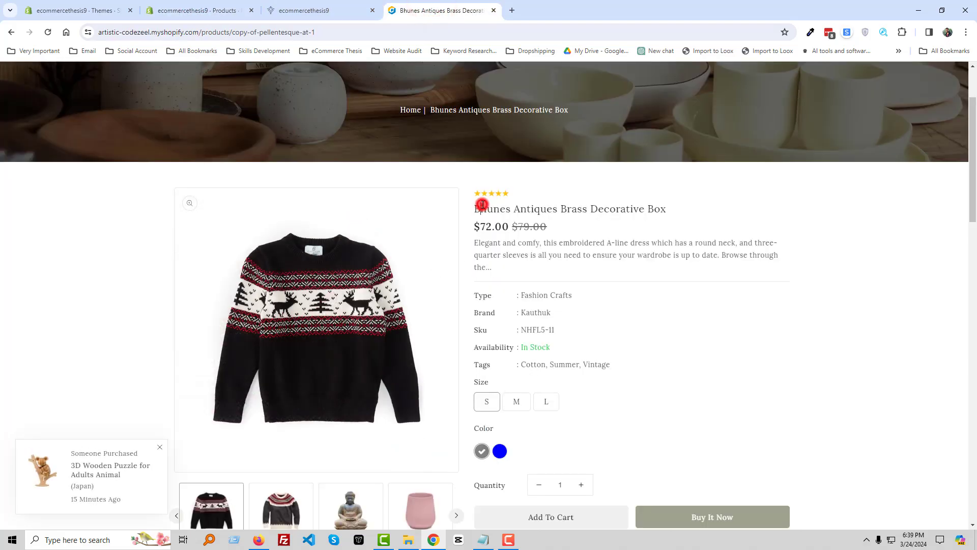
right_click(282, 304)
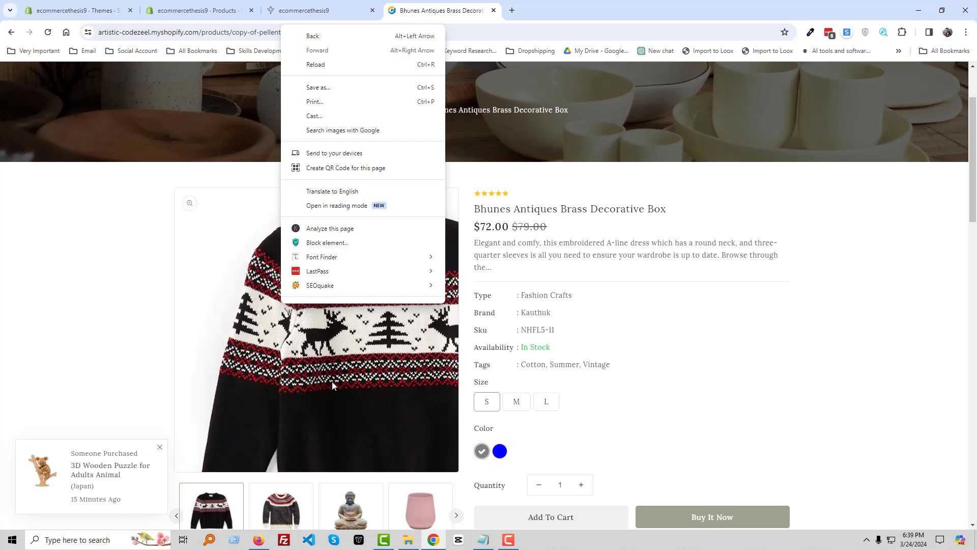
right_click(438, 295)
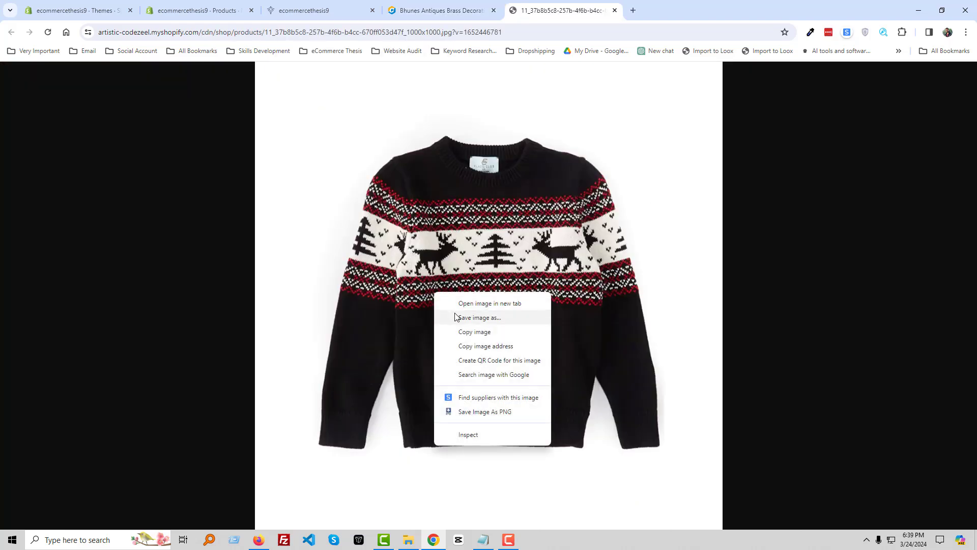
left_click(454, 314)
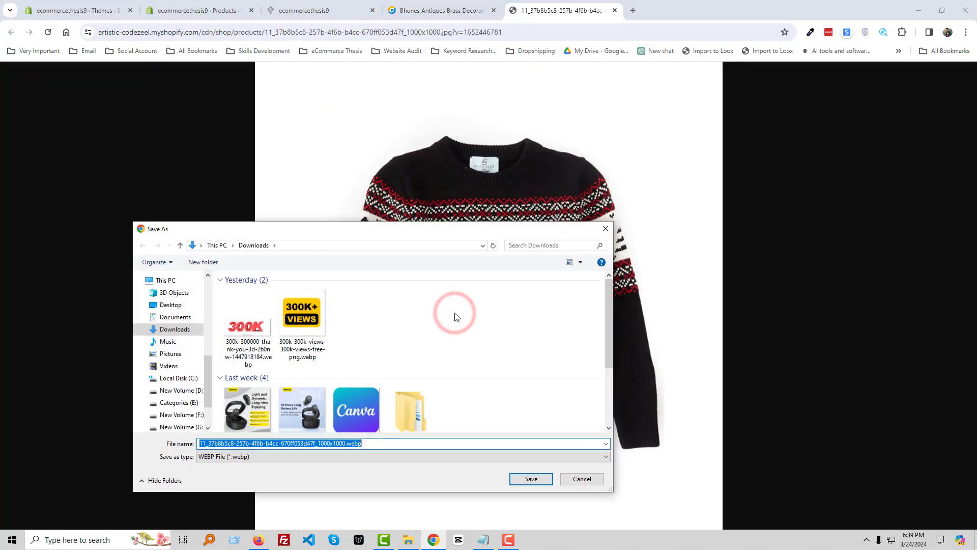
key("Escape")
right_click(454, 314)
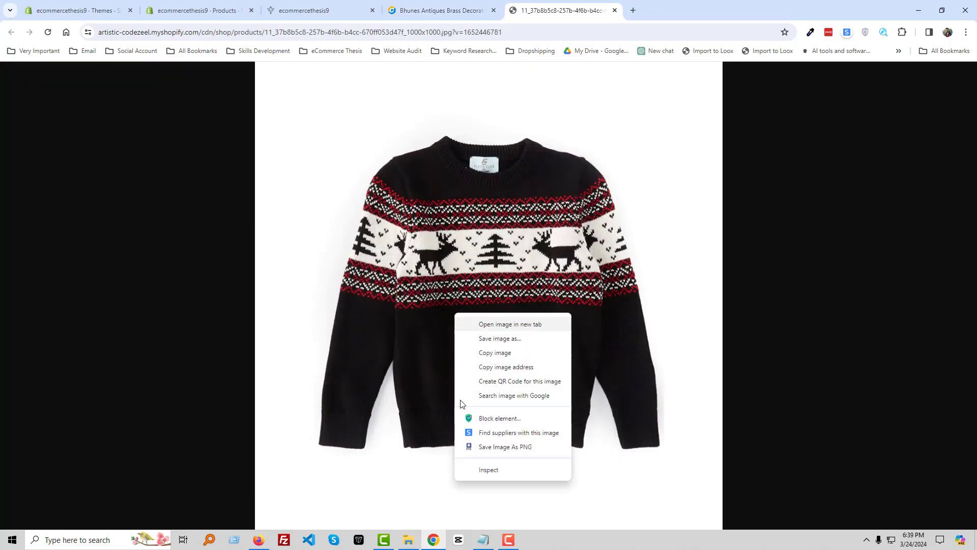
left_click(472, 446)
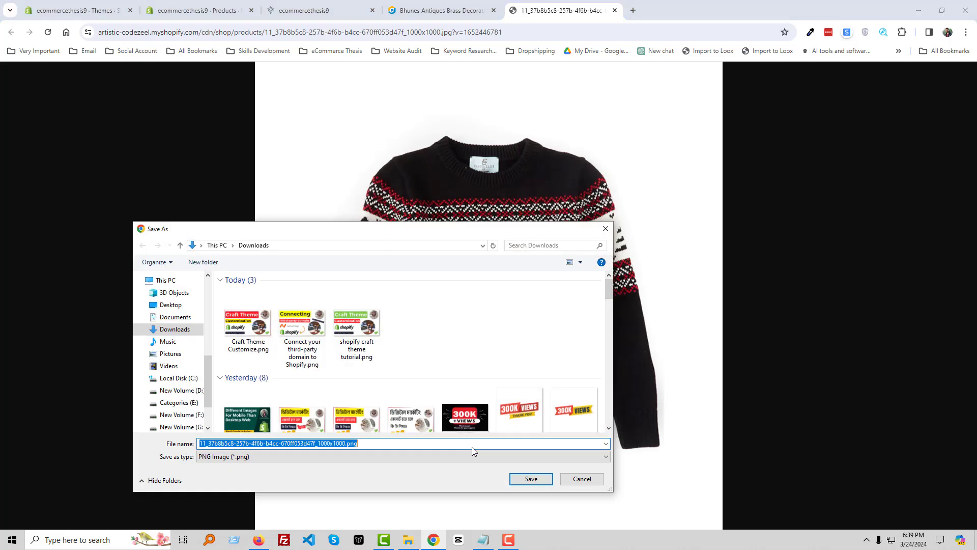
type("Bhunes")
key("Return")
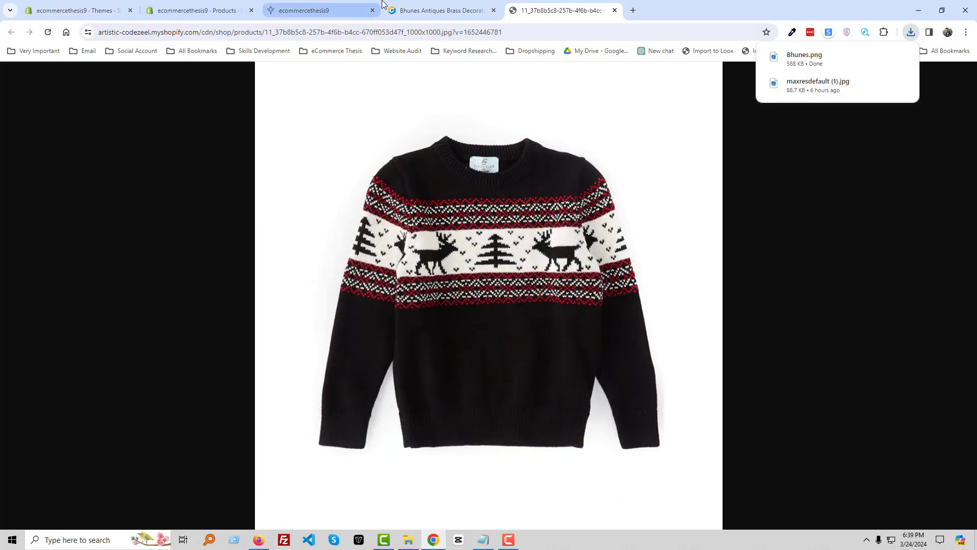
Open the second sweater image from the Artistic product page separately, save it as PNG named "Bhunes hover", and close the image tabs.
left_click(387, 6)
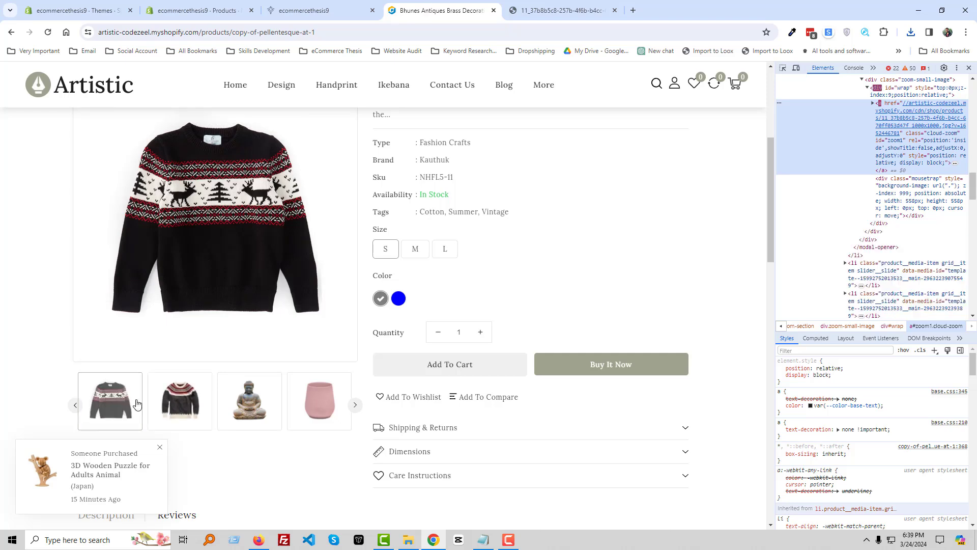
left_click(180, 401)
left_click(214, 219)
right_click(536, 260)
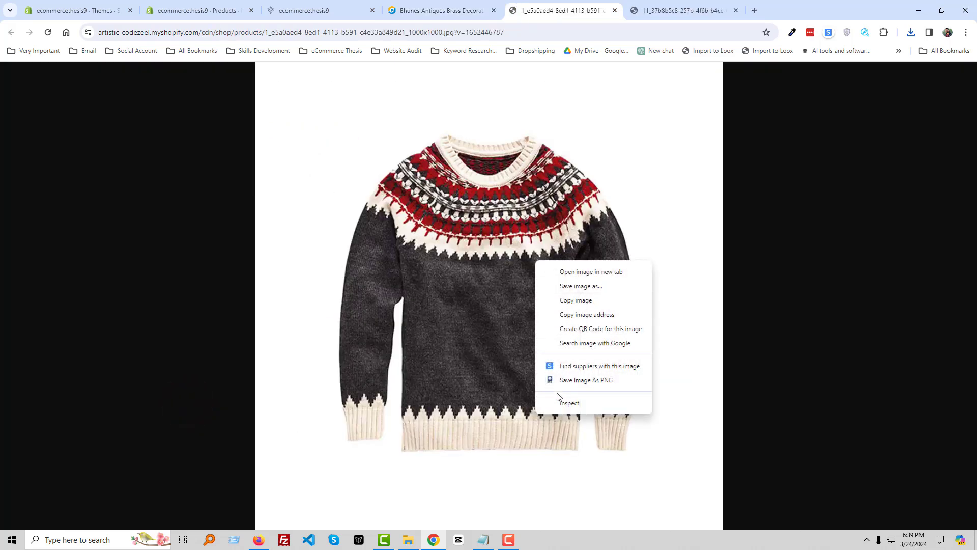
left_click(567, 380)
type("Bhunes  ho")
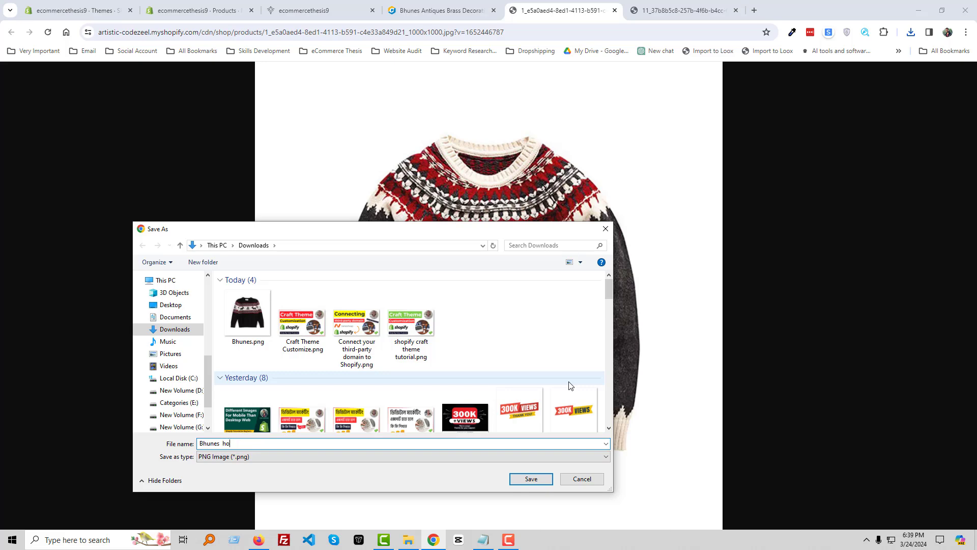
type("ver")
key("Return")
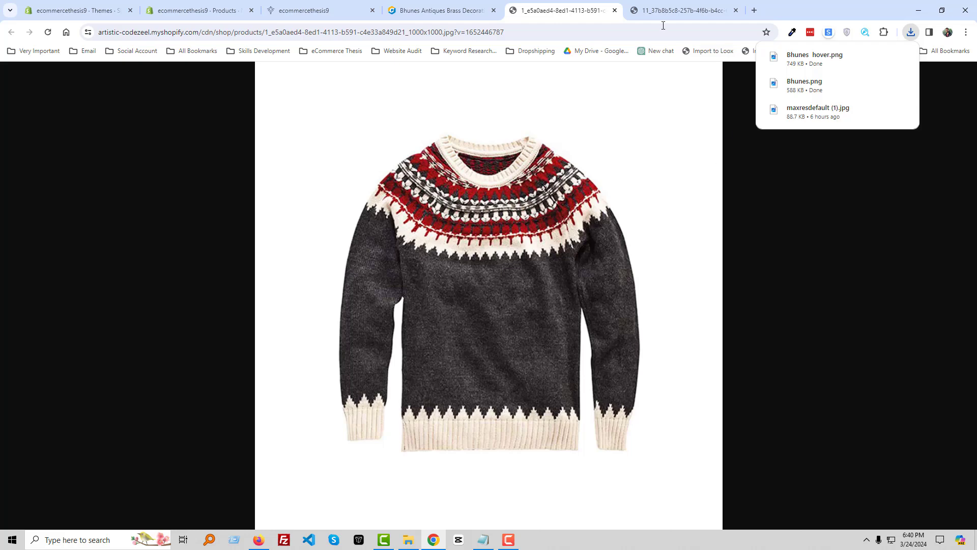
left_click(615, 10)
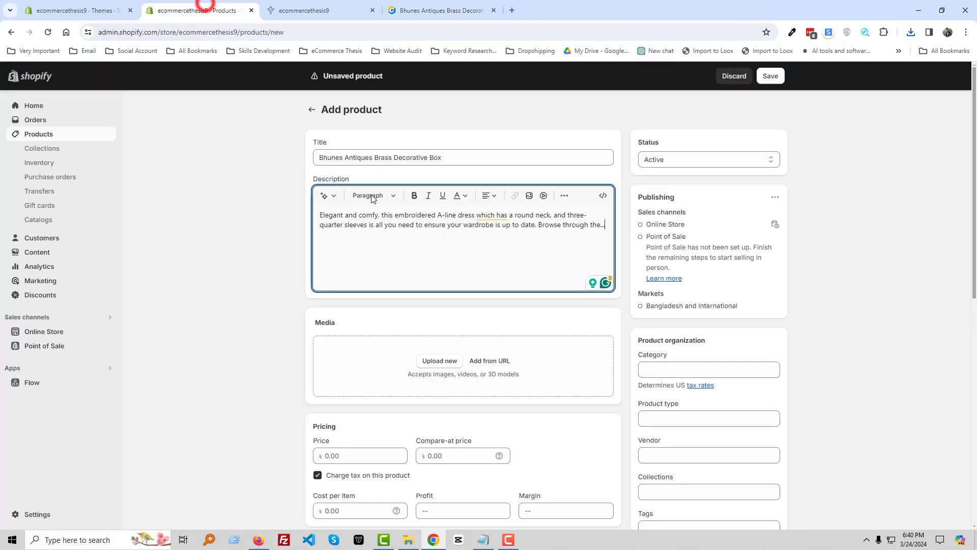
Upload "Bhunes hover.png" and "Bhunes.png" from Downloads to the new product's media.
left_click(203, 10)
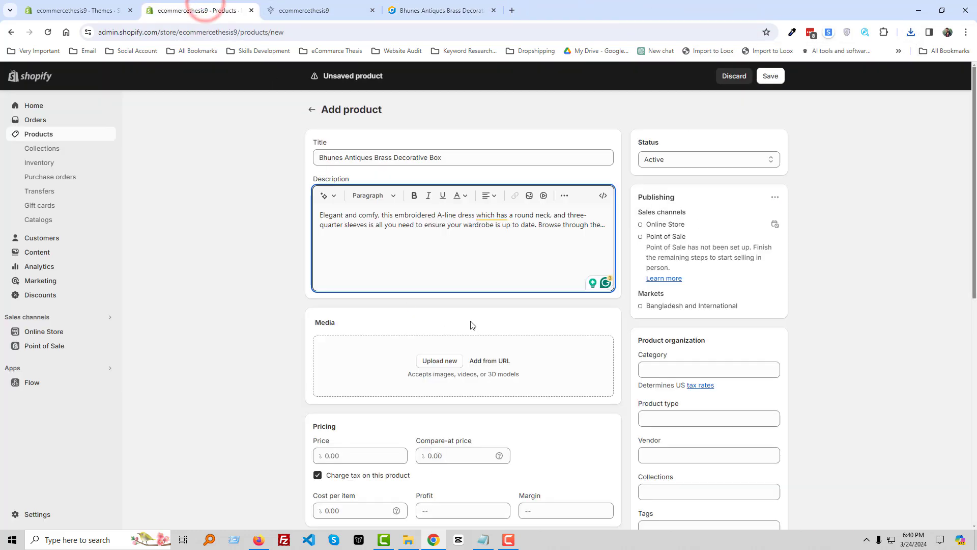
scroll(471, 326, "down", 1)
left_click(437, 311)
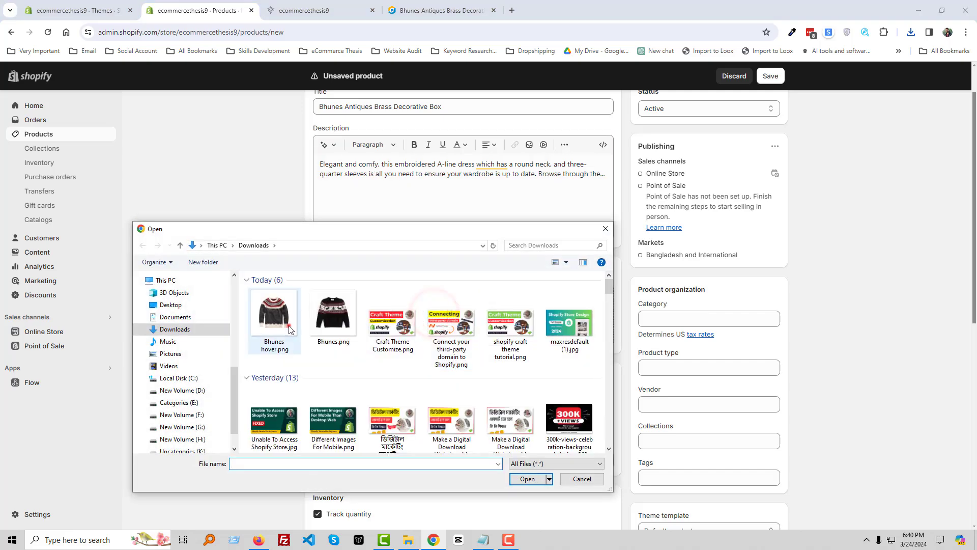
left_click(289, 329)
left_click(334, 318, "ctrl")
left_click(528, 478)
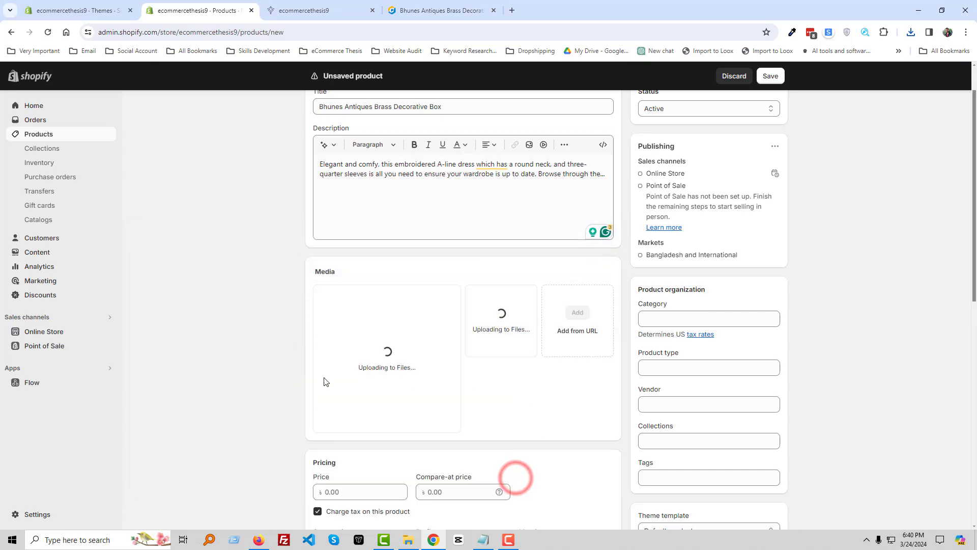
Set the product's price to 72.00 as on the Artistic product page, and move the black reindeer sweater image to first place in the media.
scroll(397, 301, "down", 3)
left_click(434, 10)
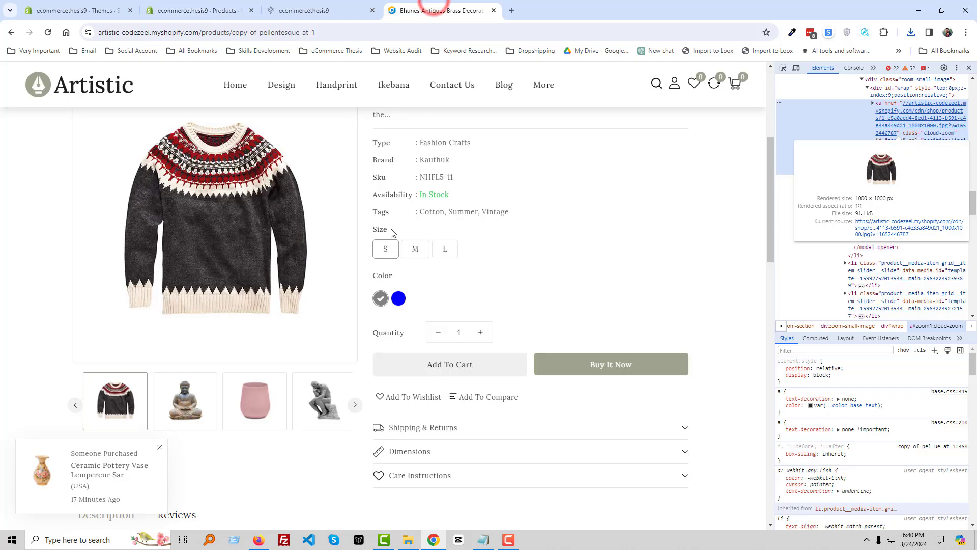
scroll(393, 232, "up", 3)
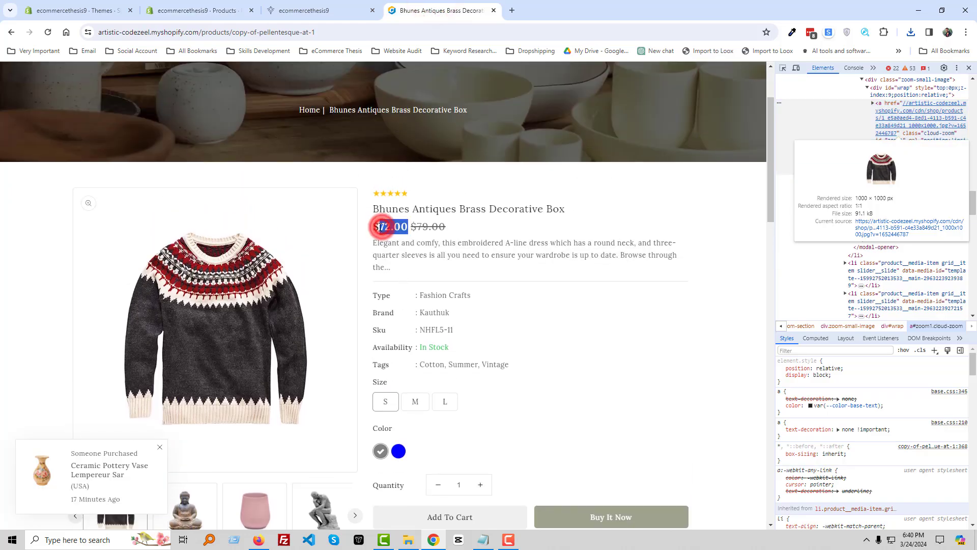
left_click(196, 11)
left_click(351, 338)
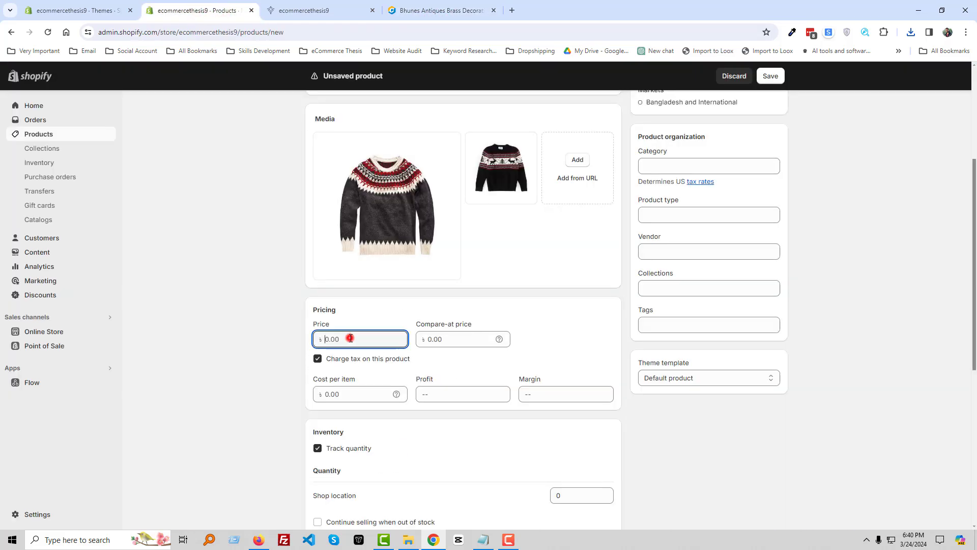
mouse_move(501, 168)
left_mouse_down()
mouse_move(483, 183)
mouse_move(499, 173)
left_mouse_up()
Add a variant option named Size to the product, checking the options on the Artistic product page.
scroll(458, 148, "down", 7)
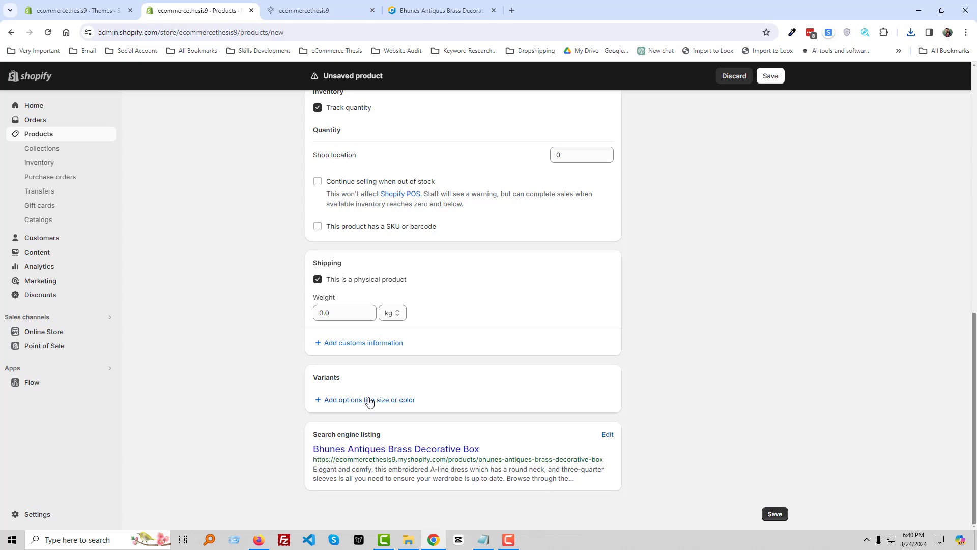
left_click(369, 401)
left_click(410, 10)
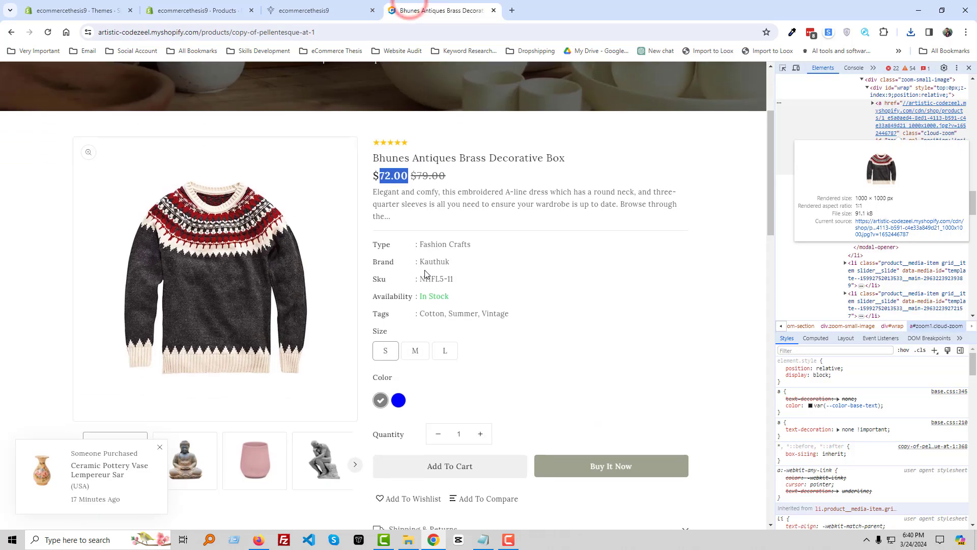
scroll(447, 338, "down", 1)
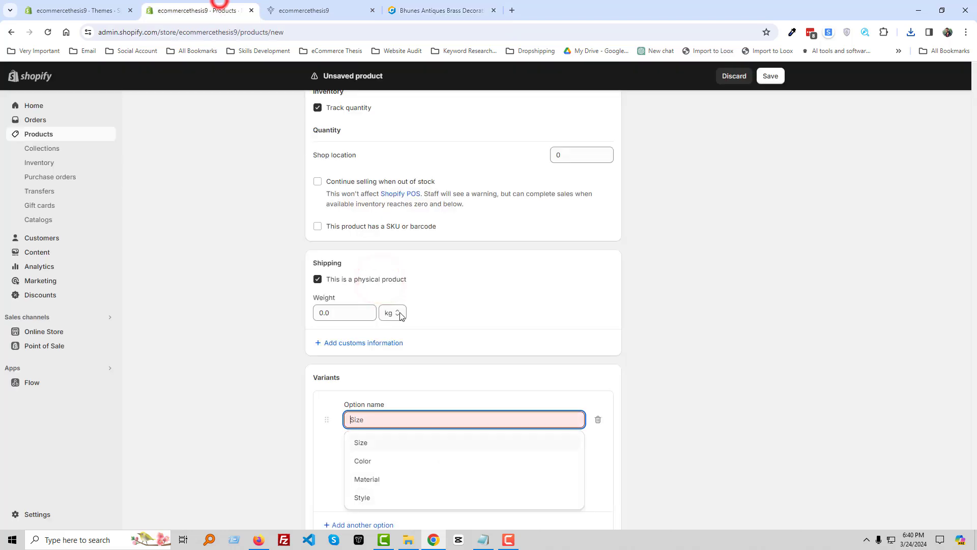
key("ctrl+2")
left_click(381, 443)
scroll(452, 410, "down", 2)
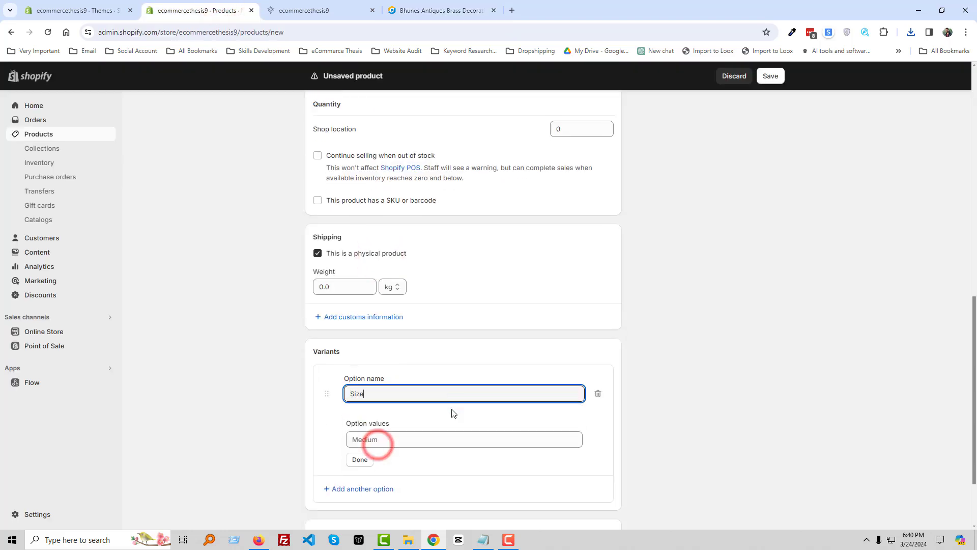
left_click(422, 11)
left_click(197, 8)
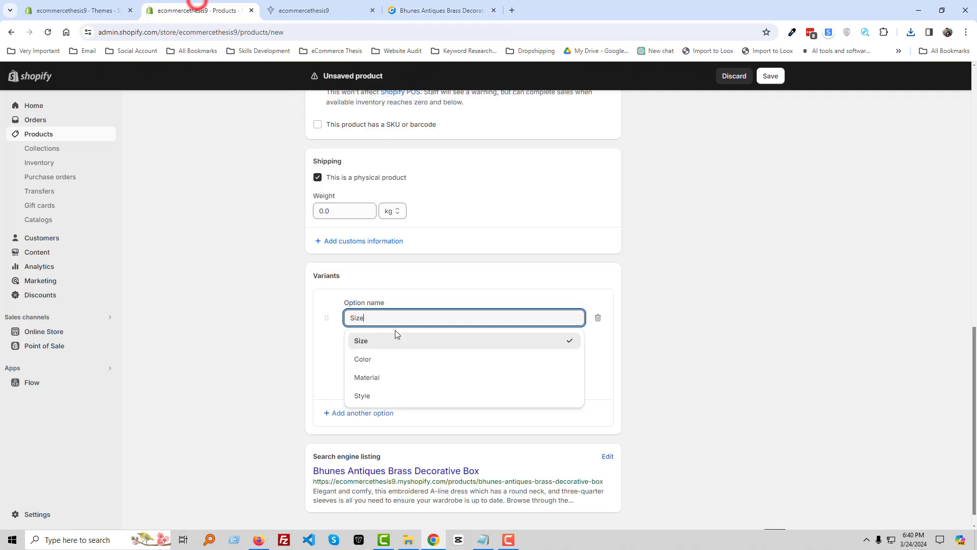
left_click(333, 357)
Enter M, L and XL as the Size option's values and finish the option.
left_click(371, 364)
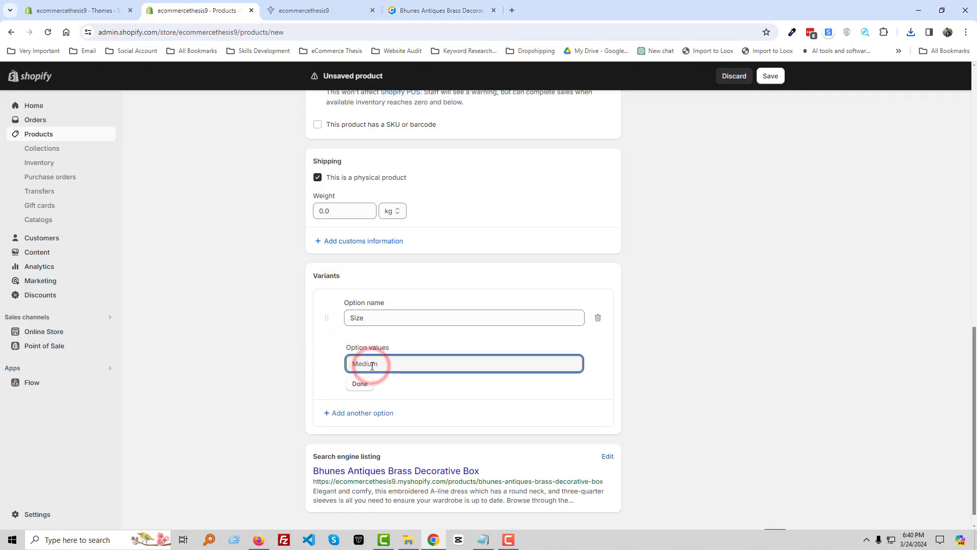
type("M")
left_click(369, 383)
type("L")
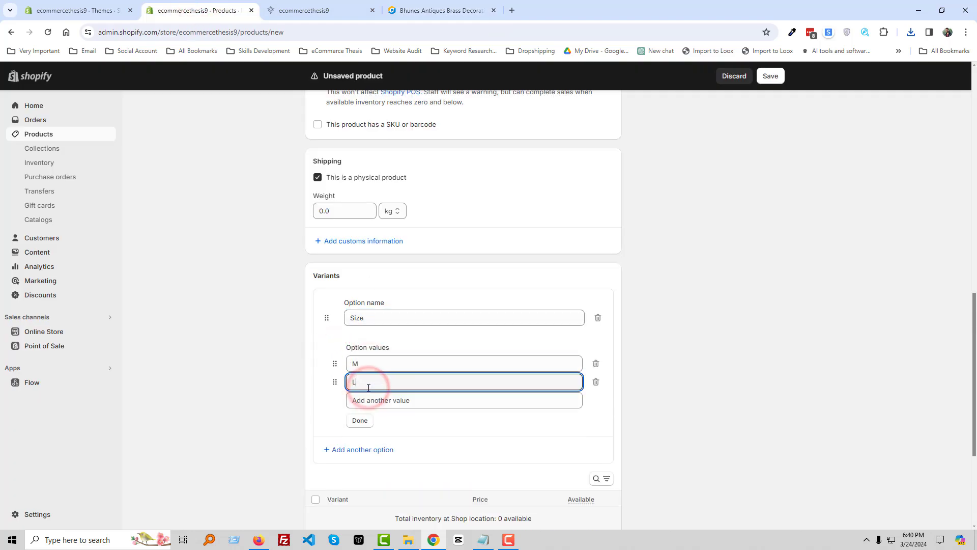
left_click(366, 401)
type("XL")
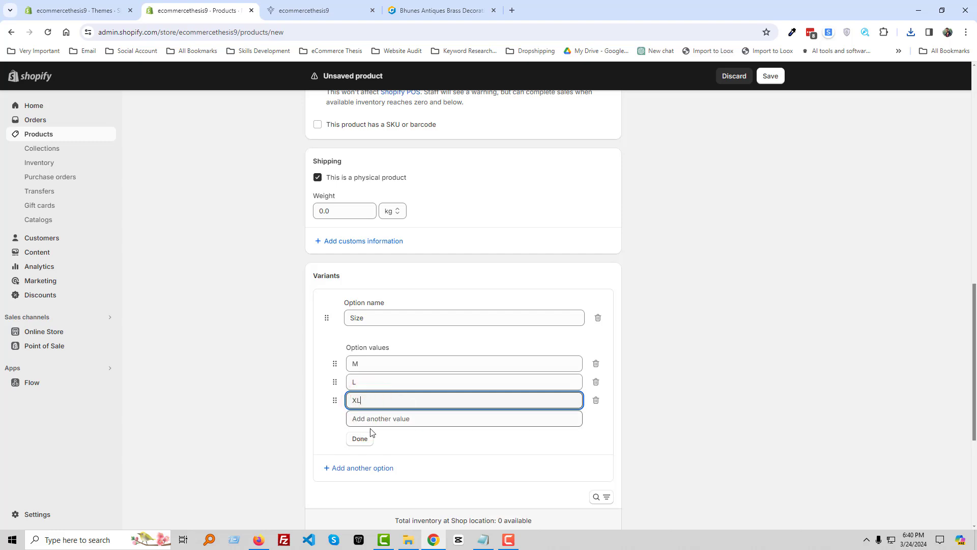
left_click(360, 438)
Set the L variant's price to 75 and the XL variant's price to 80, and save the new product.
scroll(598, 384, "down", 3)
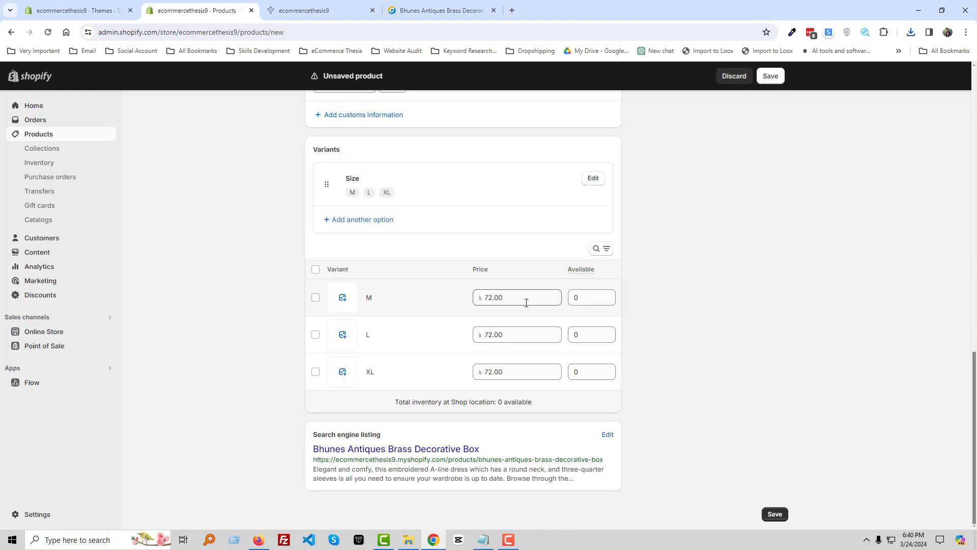
left_click(489, 334)
type("75")
left_click(486, 372)
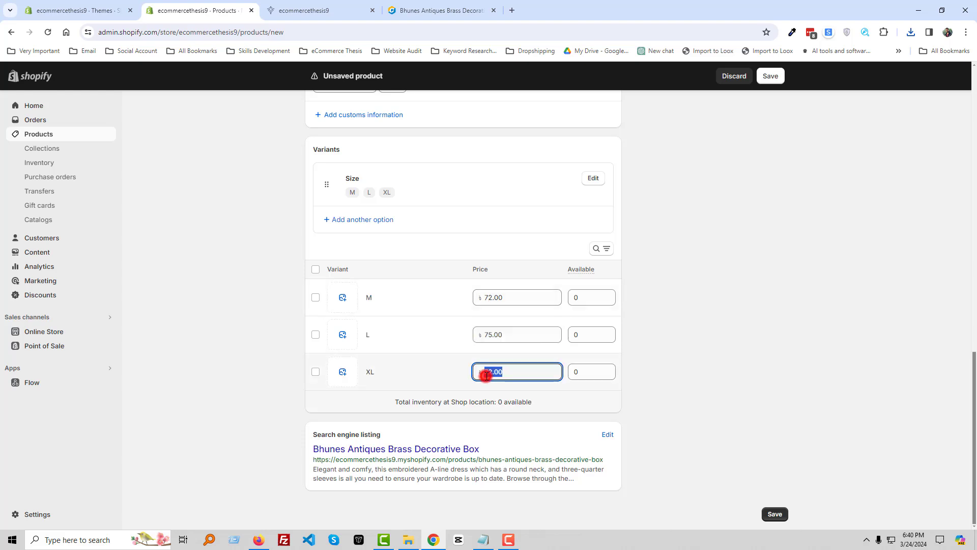
type("80")
scroll(305, 366, "up", 15)
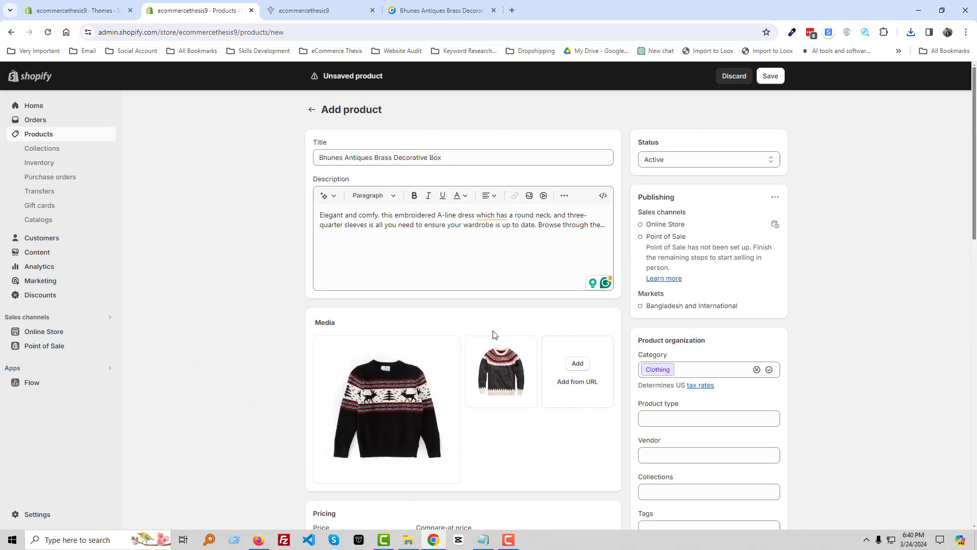
left_click(771, 76)
scroll(432, 348, "up", 3)
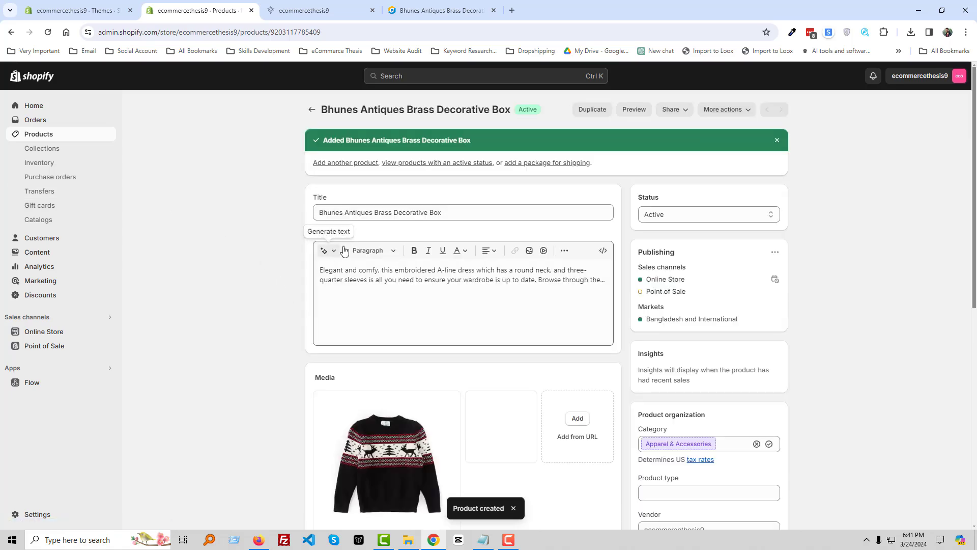
Set the available quantity of the M, L and XL variants to 10 each and save the product.
scroll(497, 264, "down", 8)
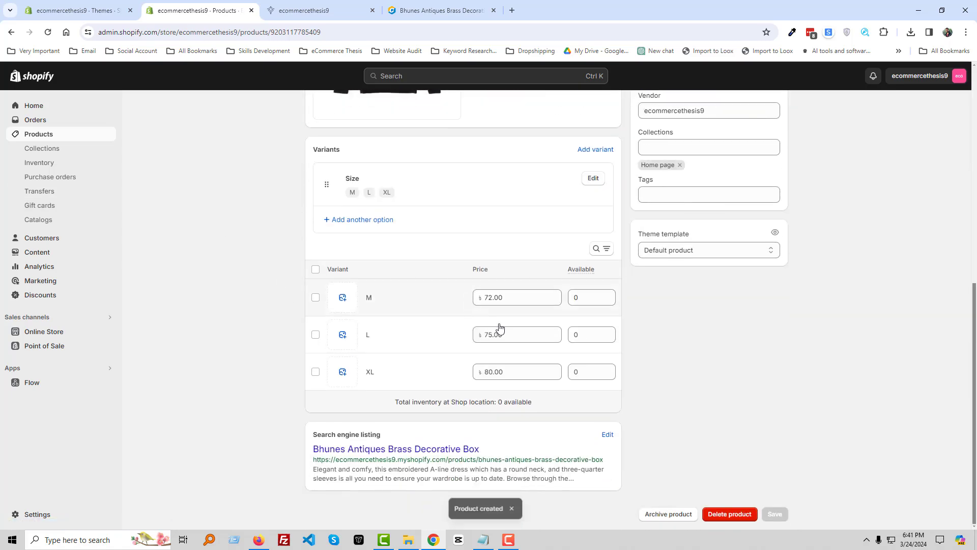
type("10")
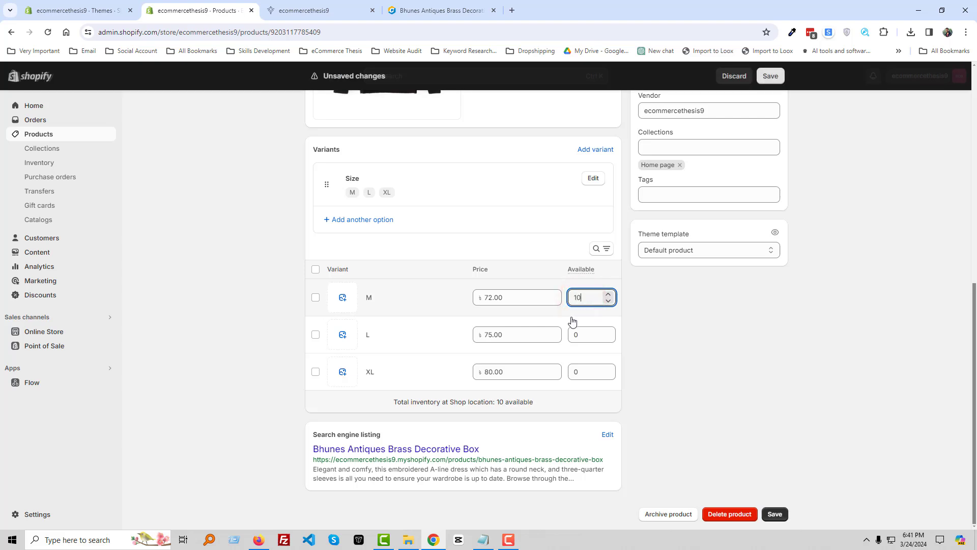
left_click(579, 334)
type("10")
left_click(585, 371)
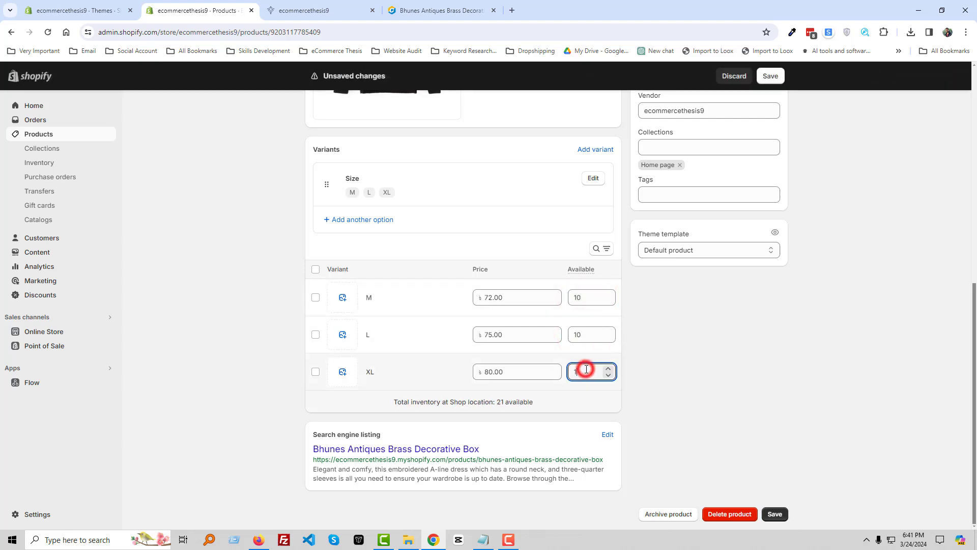
type("10")
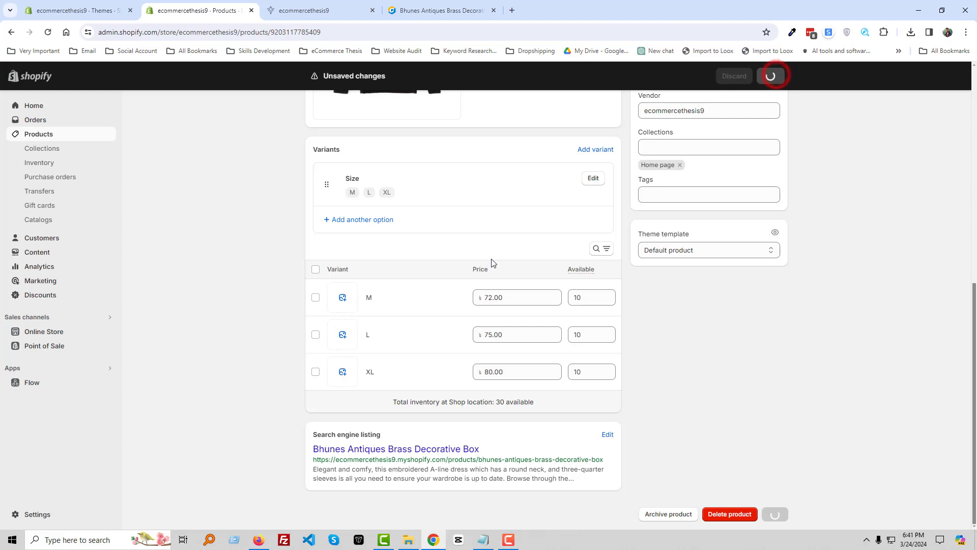
Open the Craft theme for customization and switch the editor from the home page to the Default product template.
left_click(77, 10)
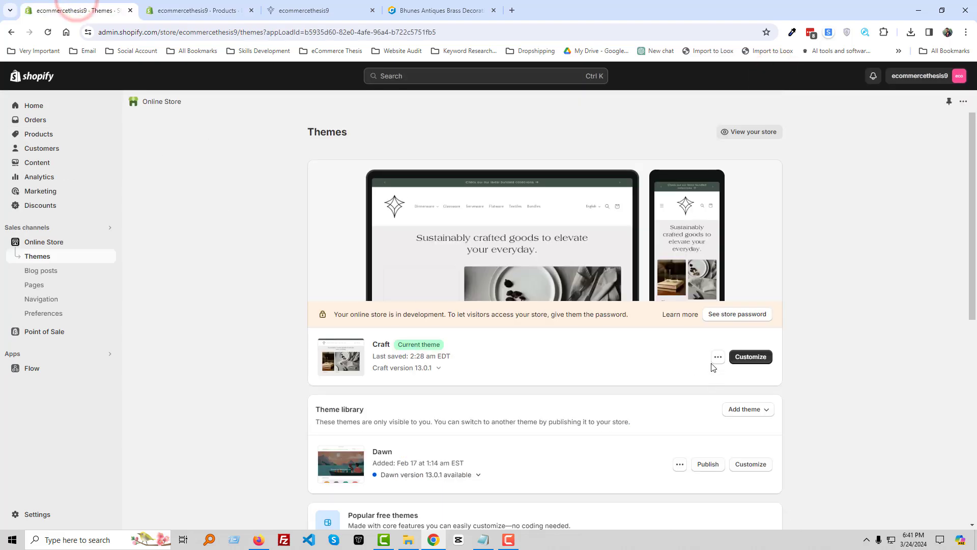
left_click(751, 356)
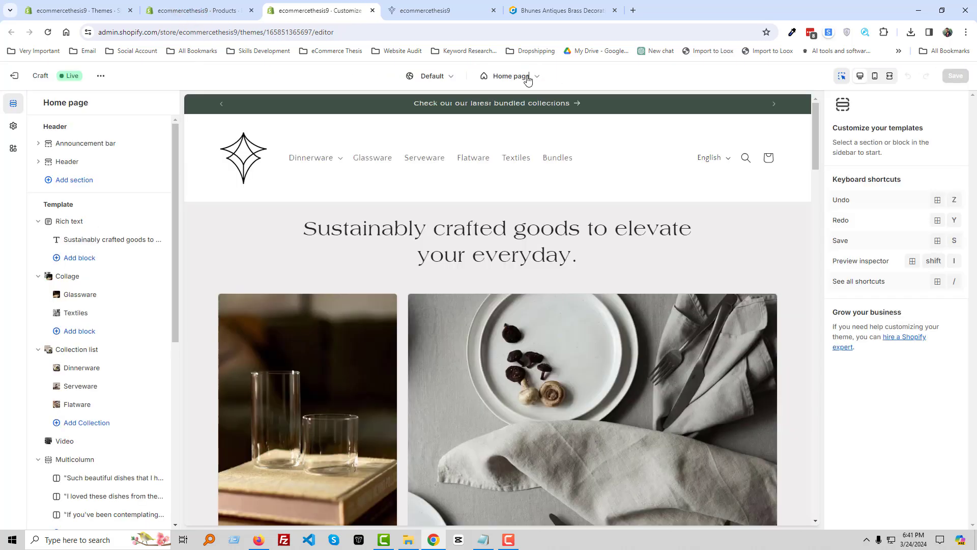
left_click(531, 77)
left_click(466, 146)
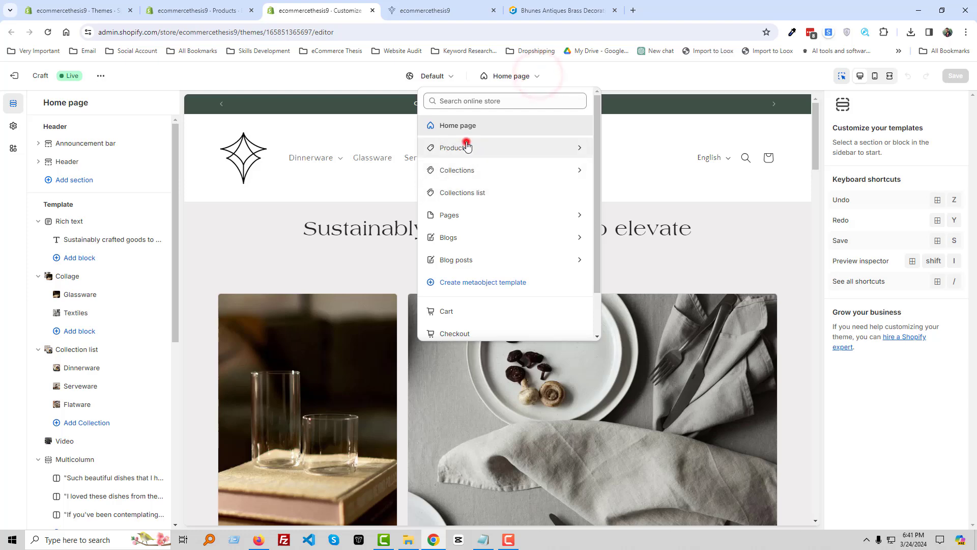
left_click(472, 151)
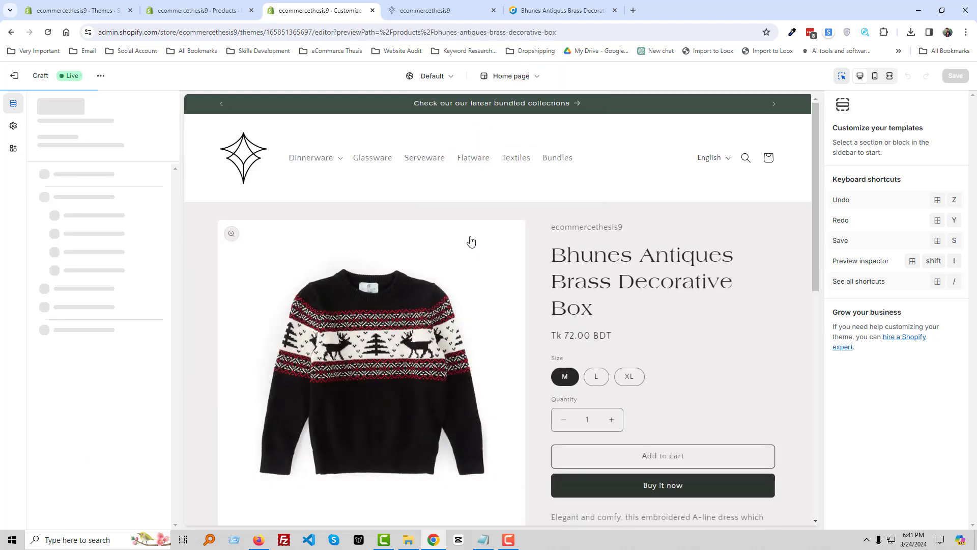
Examine the product page preview and its vendor text, quantity selector and description blocks.
scroll(491, 263, "down", 5)
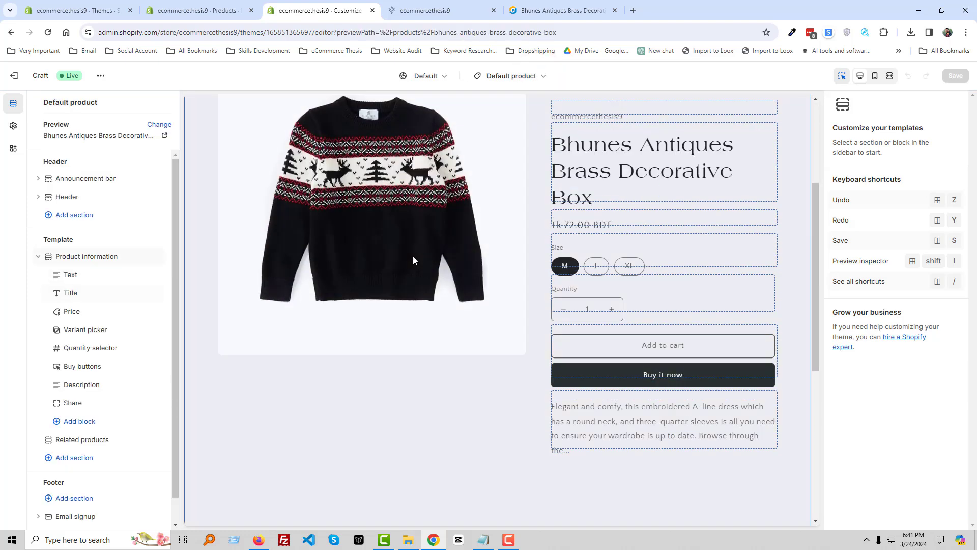
scroll(528, 256, "down", 3)
scroll(430, 250, "up", 10)
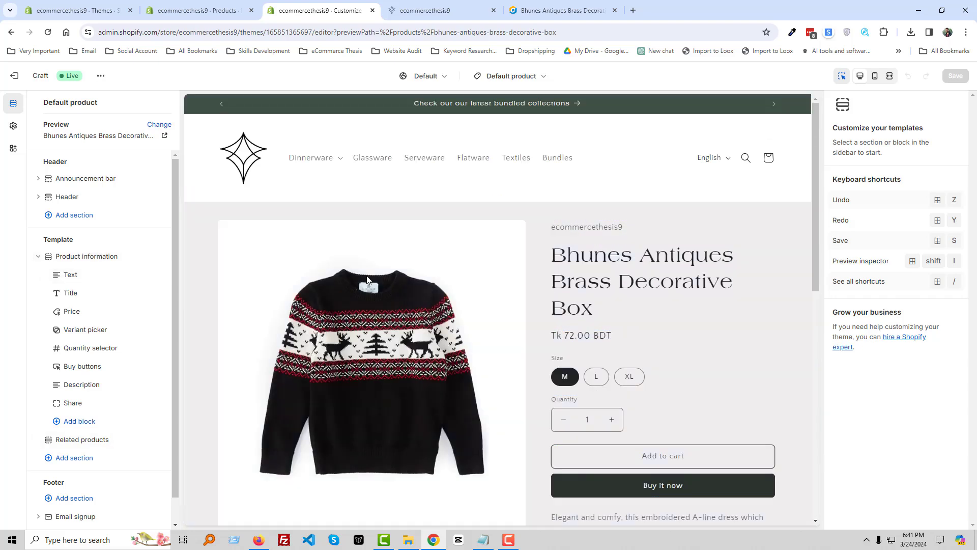
scroll(367, 277, "down", 2)
scroll(536, 248, "up", 2)
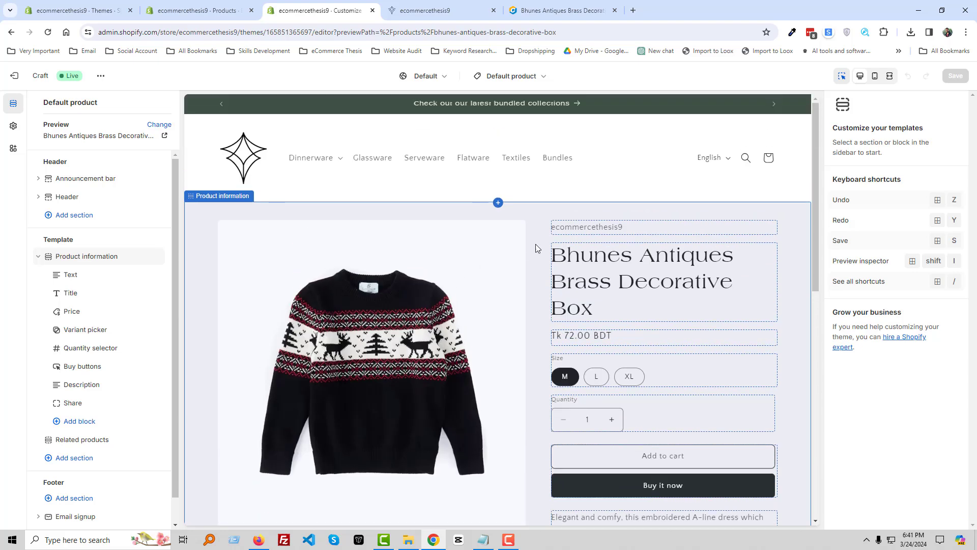
left_click(597, 229)
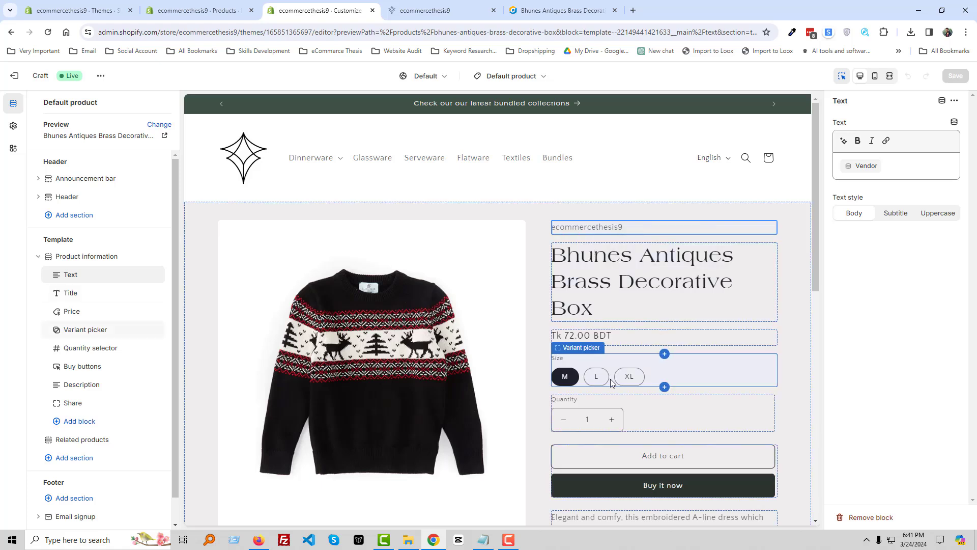
left_click(664, 425)
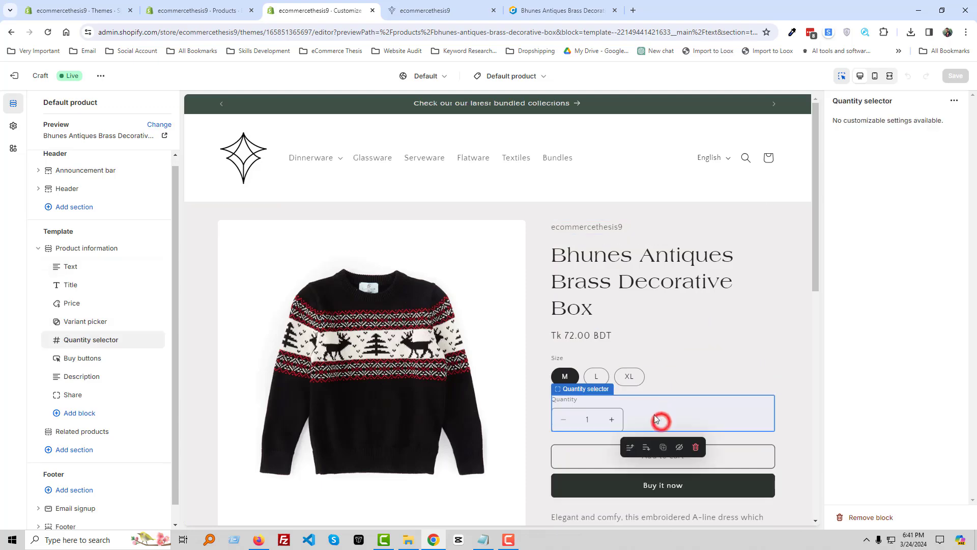
scroll(637, 415, "down", 2)
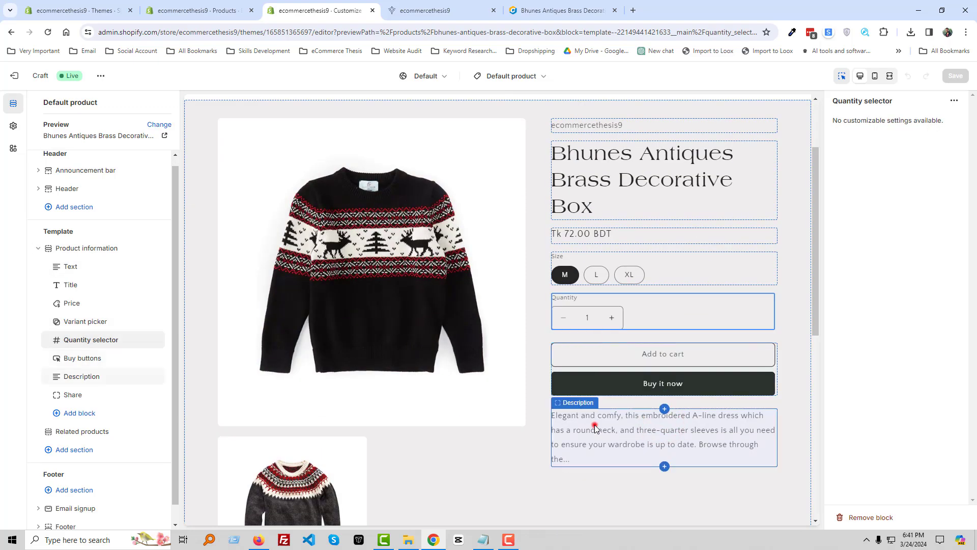
left_click(597, 429)
scroll(596, 423, "down", 2)
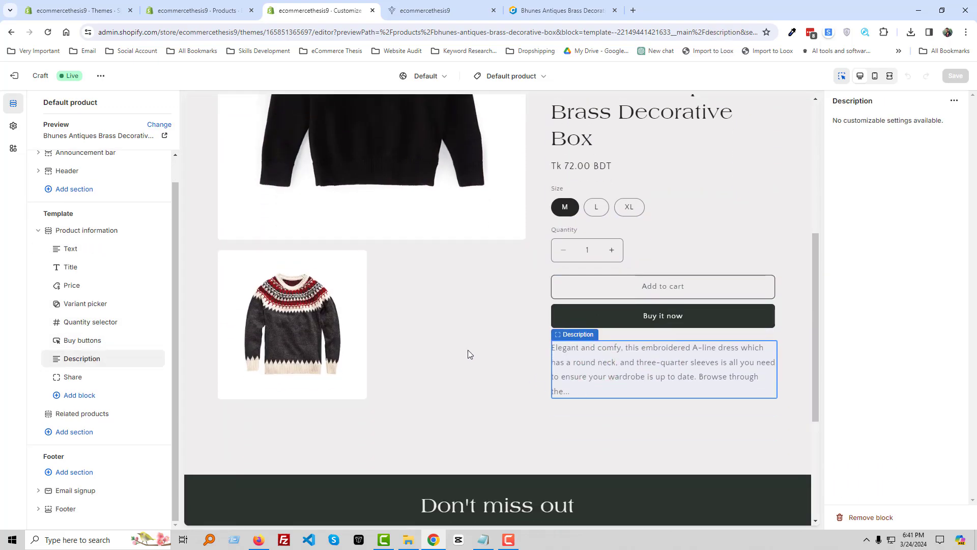
scroll(443, 341, "up", 3)
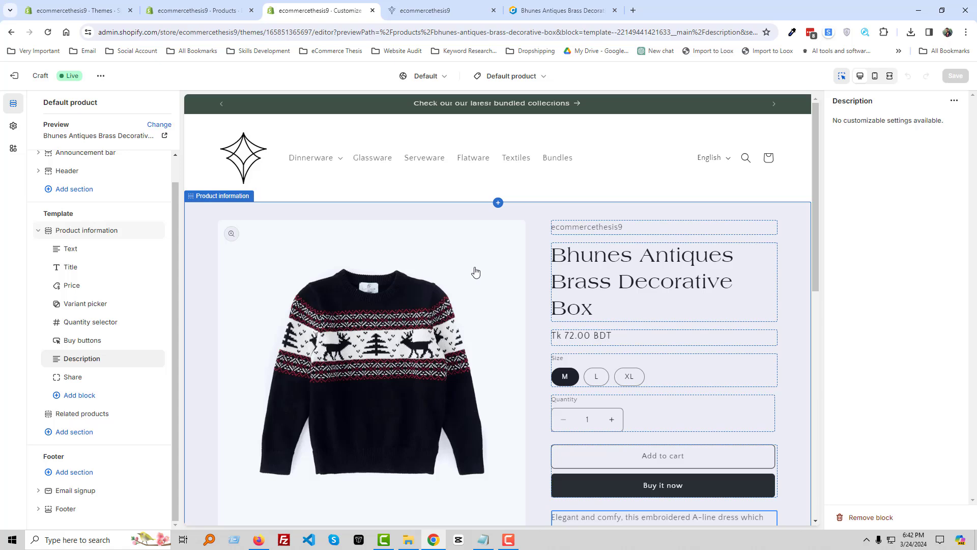
Hide the vendor Text block above the product title in the Product information section.
left_click(665, 234)
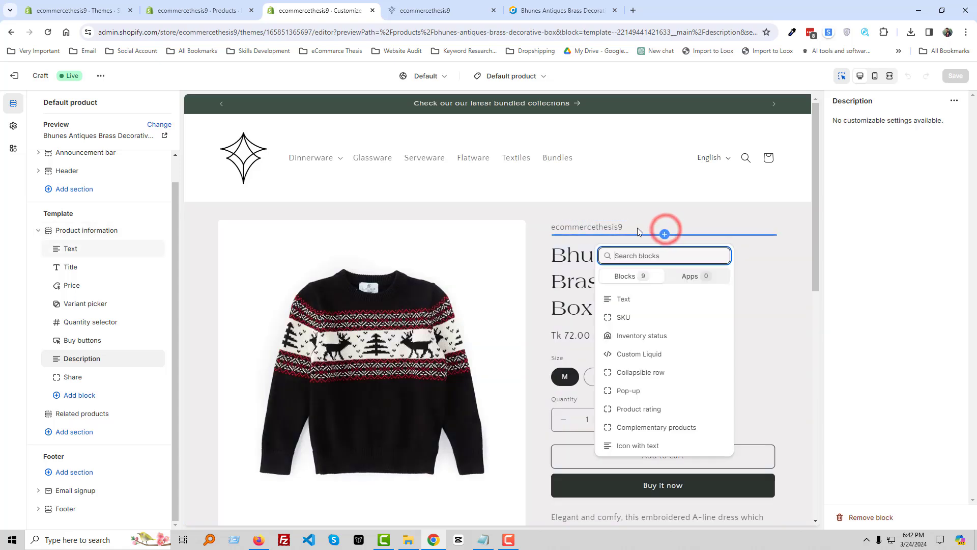
left_click(630, 229)
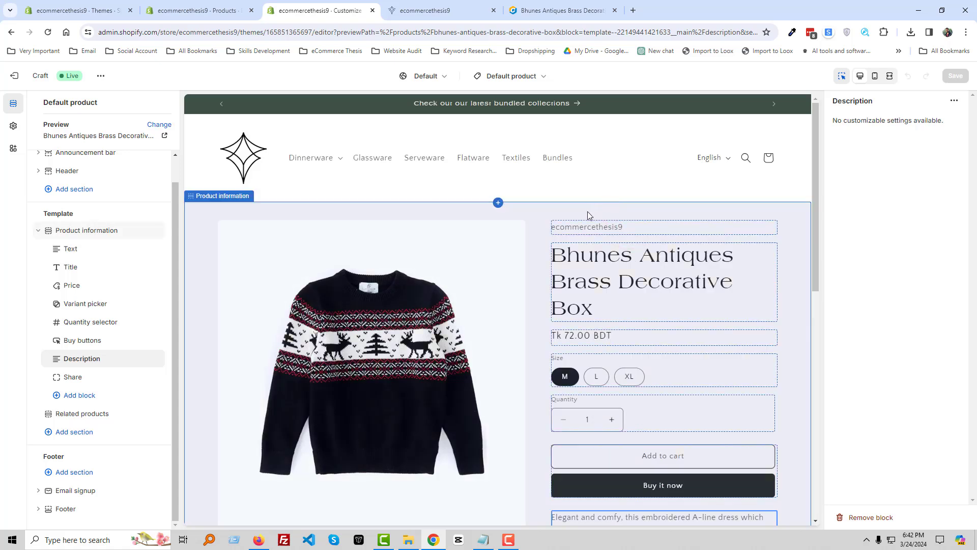
left_click(583, 226)
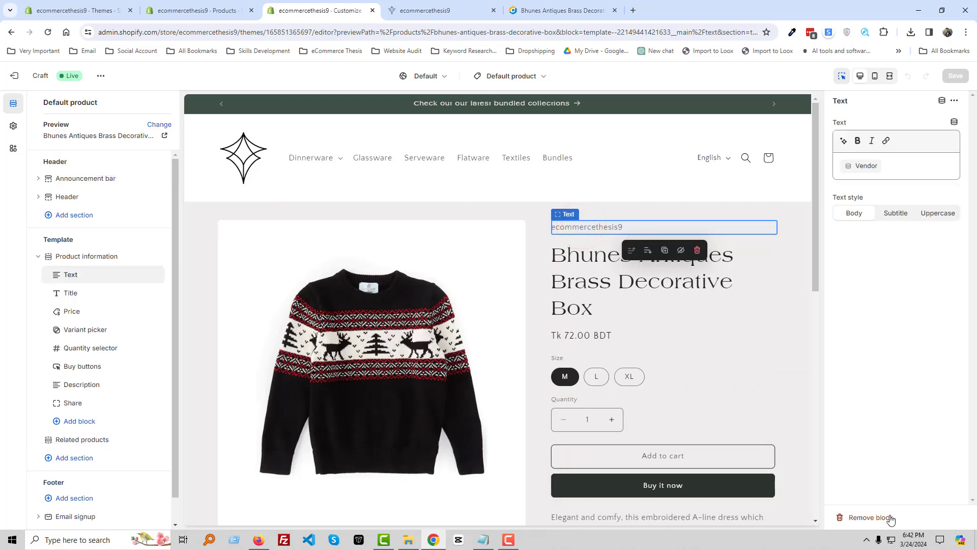
left_click(156, 275)
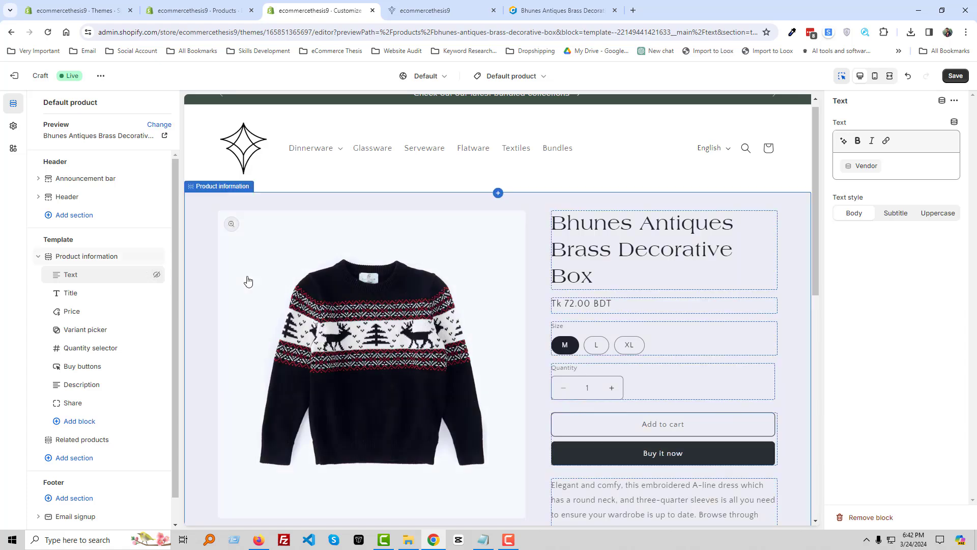
Review the Title and Variant picker blocks, testing the L, XL and M size options in the product preview.
left_click(85, 292)
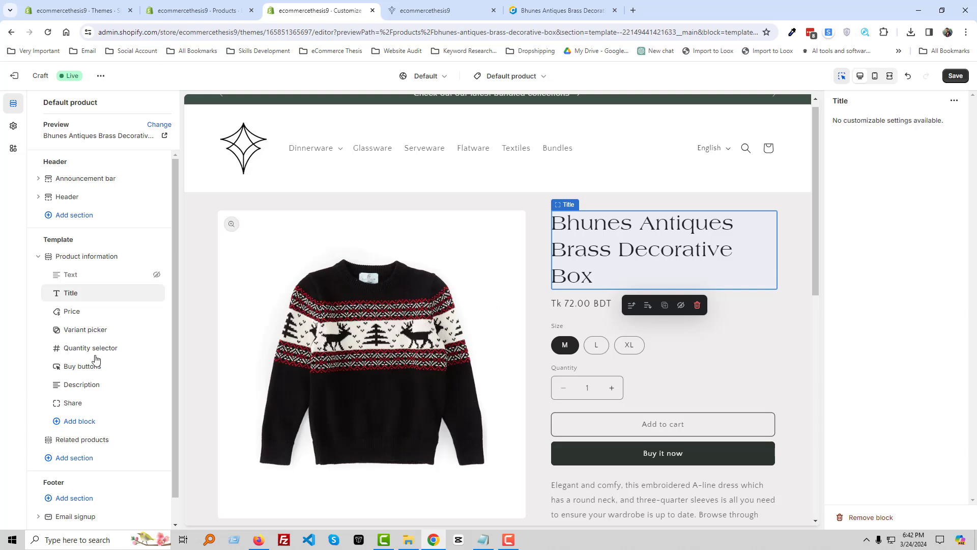
left_click(84, 331)
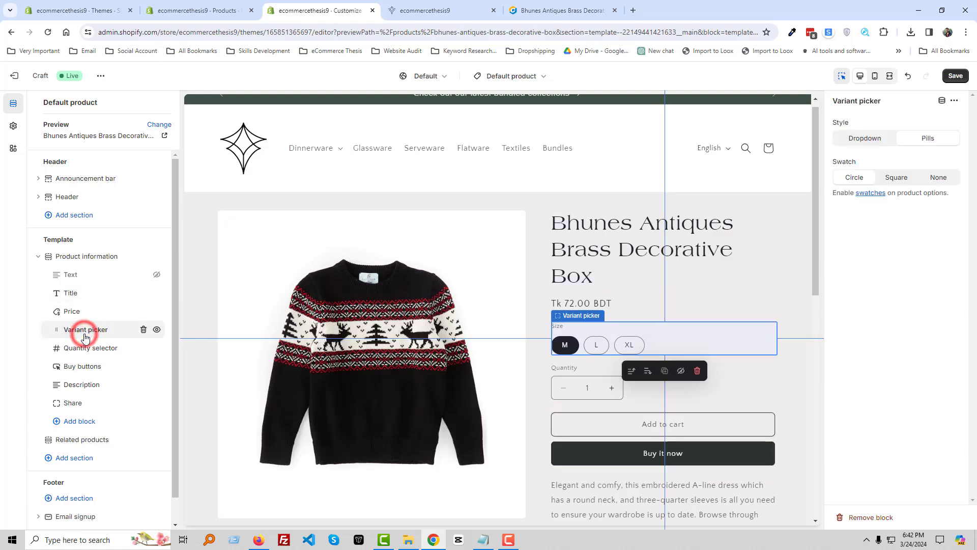
left_click(596, 345)
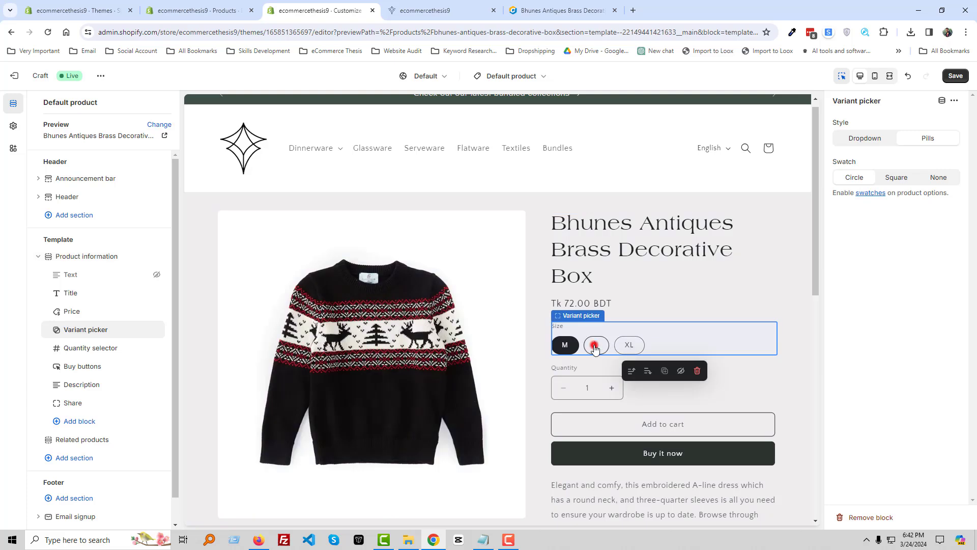
left_click(622, 346)
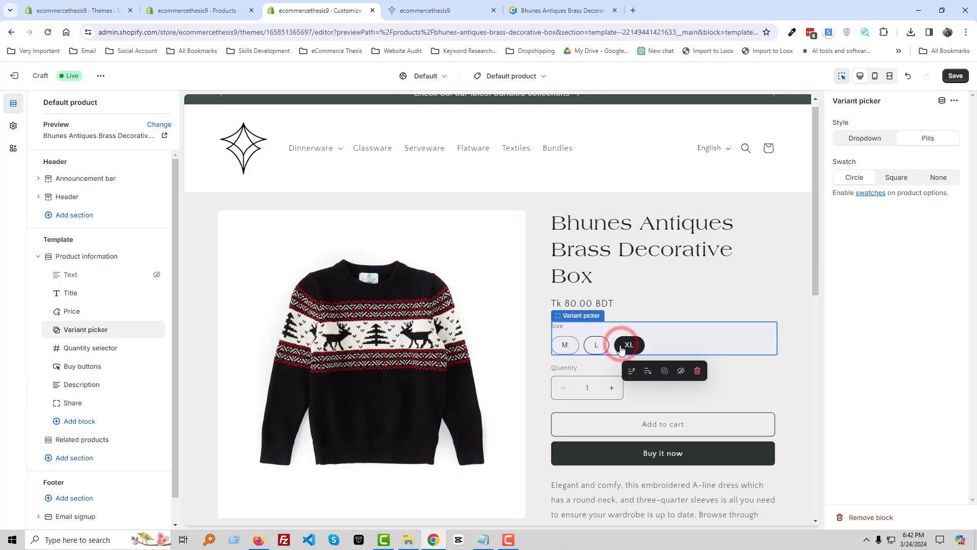
left_click(568, 347)
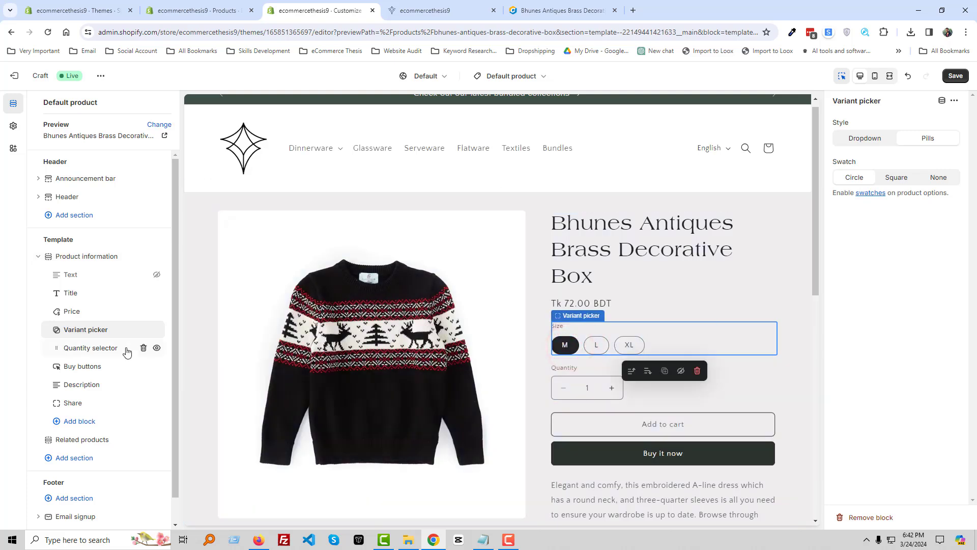
Review the settings of the Quantity selector, Buy buttons, Description and Share blocks in the Product information section.
left_click(90, 350)
scroll(89, 352, "down", 1)
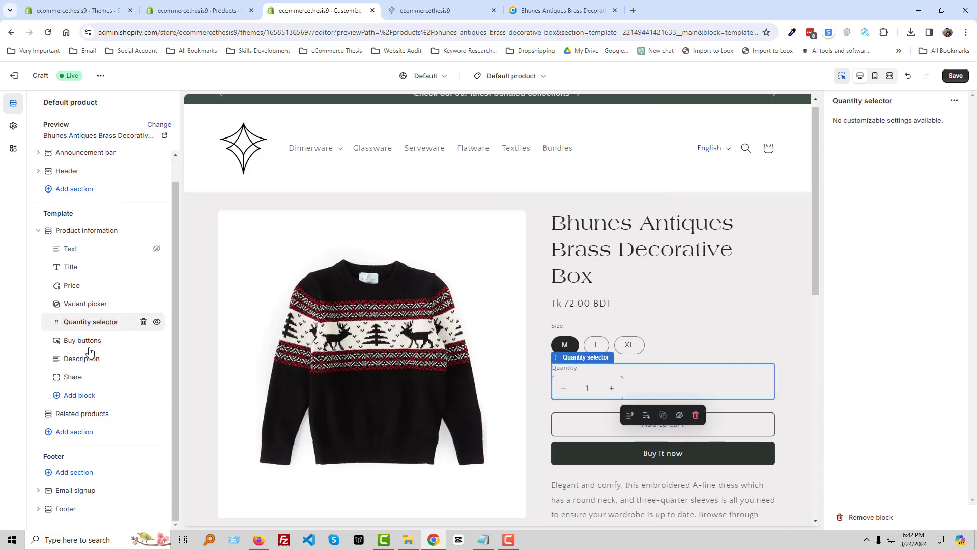
left_click(94, 345)
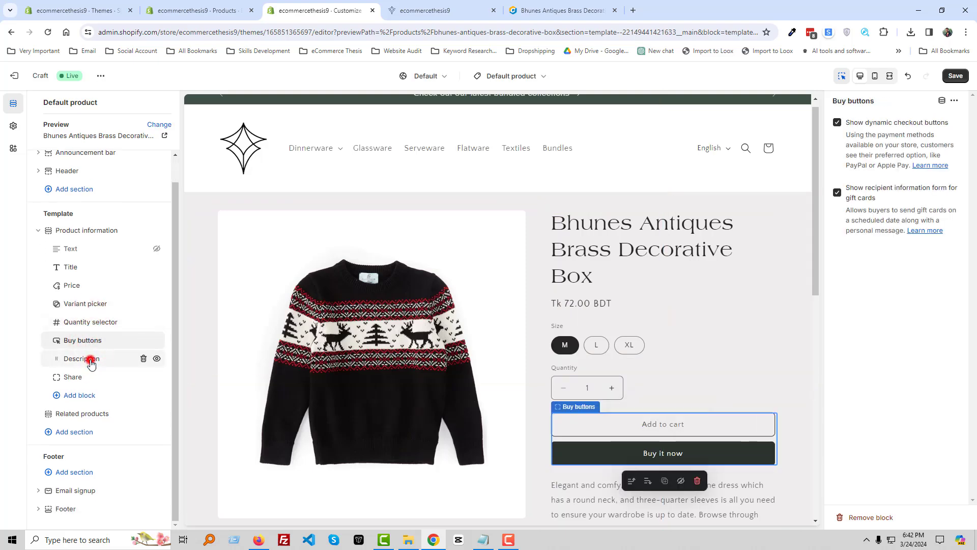
left_click(92, 361)
left_click(83, 378)
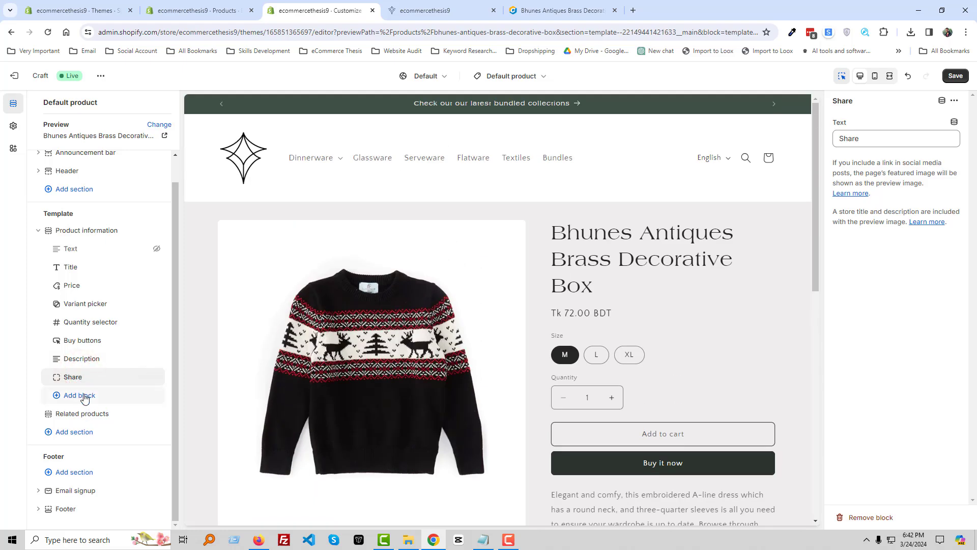
Add a Collapsible row block to the Product information section and fill its row content with the opening Lorem Ipsum passage copied from lipsum.com.
left_click(84, 399)
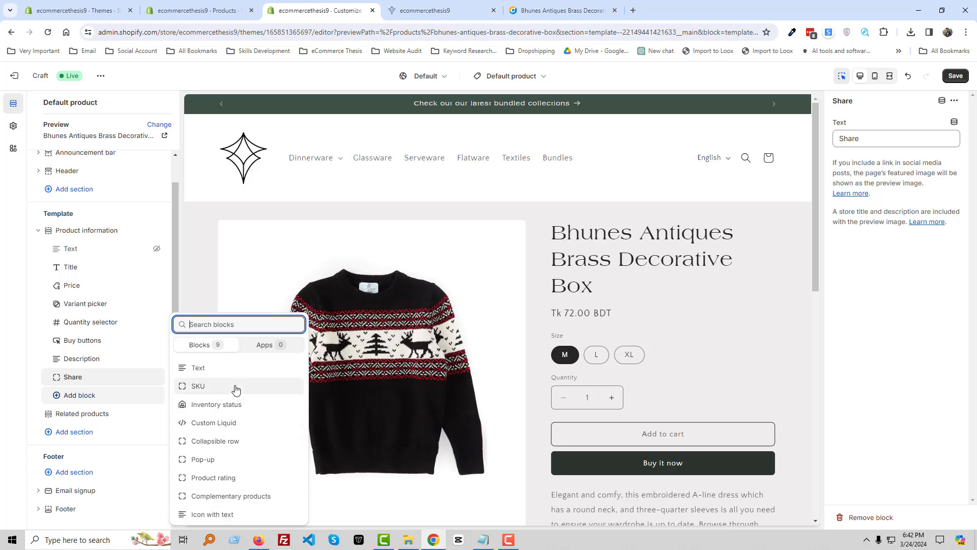
left_click(228, 438)
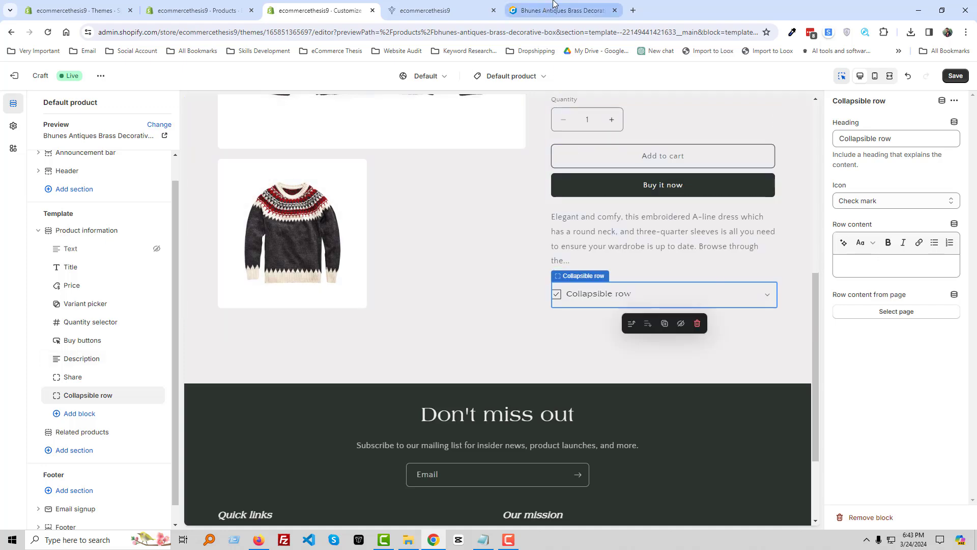
left_click(633, 10)
type("lipsum.com")
key("Return")
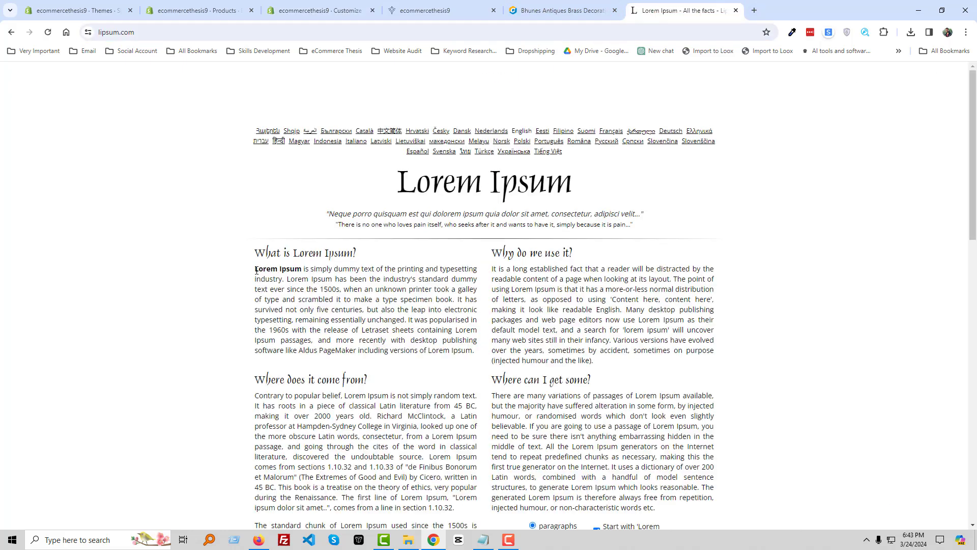
left_click_drag(256, 270, 451, 299)
key("ctrl+c")
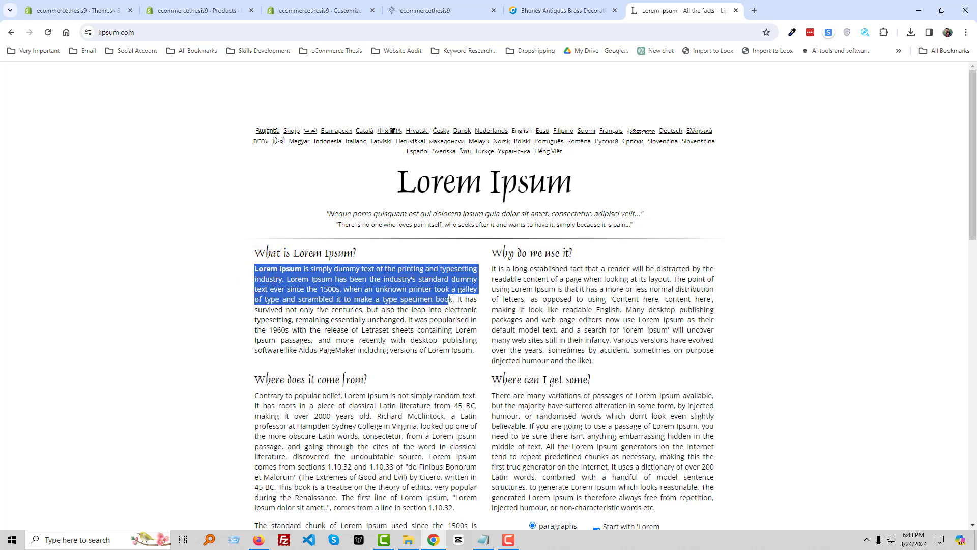
left_click(194, 10)
left_click(313, 11)
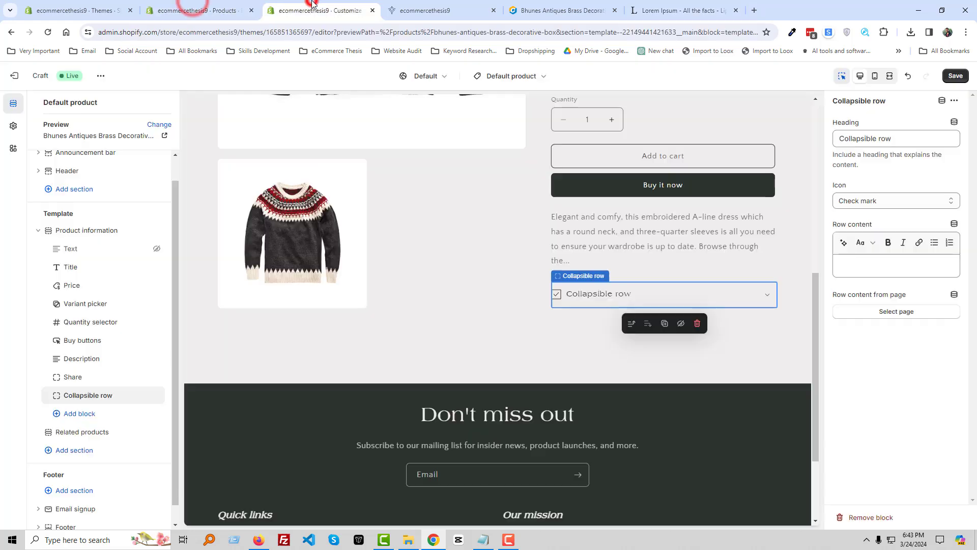
type("Lorem Ipsumis simply dummy text of the printing and typesetting industry. Lorem Ipsum has been the industry's standard dummy text ever since the 1500s, when an unknown printer took a galley of type and scrambled it to make a type specimen book.")
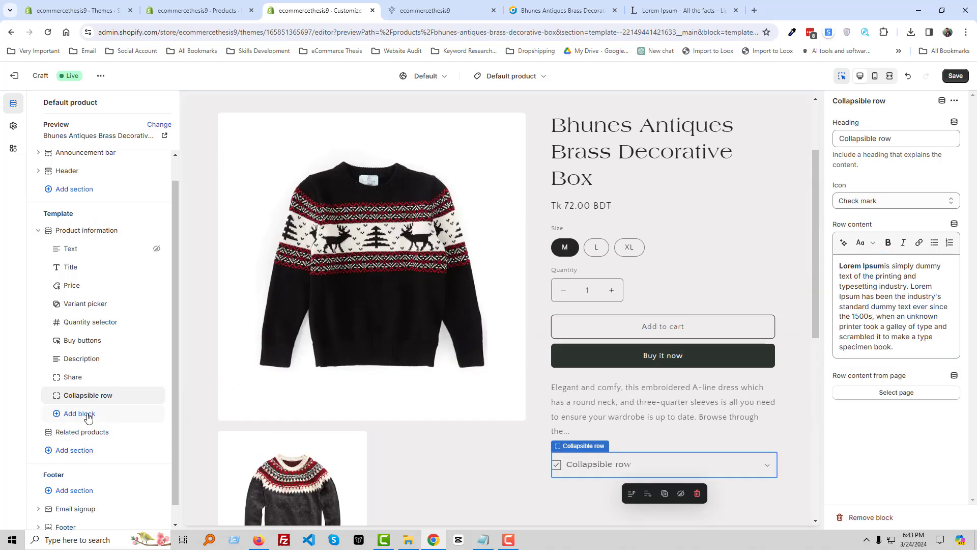
Add a second Collapsible row block with the copied Lorem Ipsum passage as its row content.
left_click(87, 415)
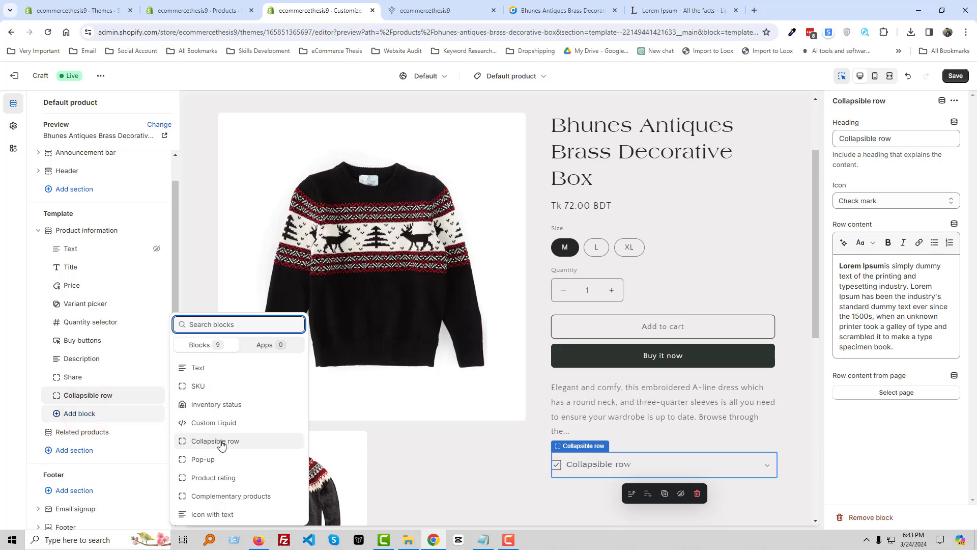
left_click(238, 446)
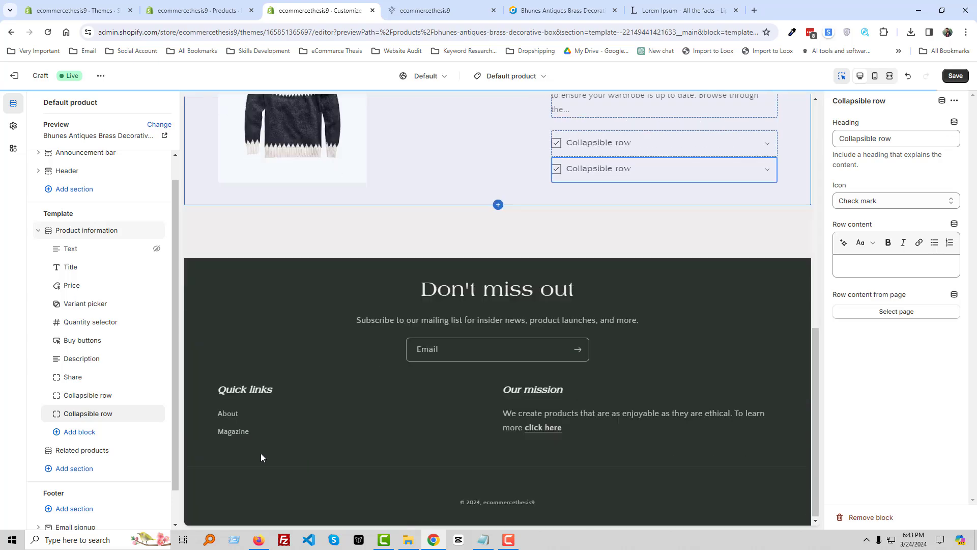
key("ctrl+v")
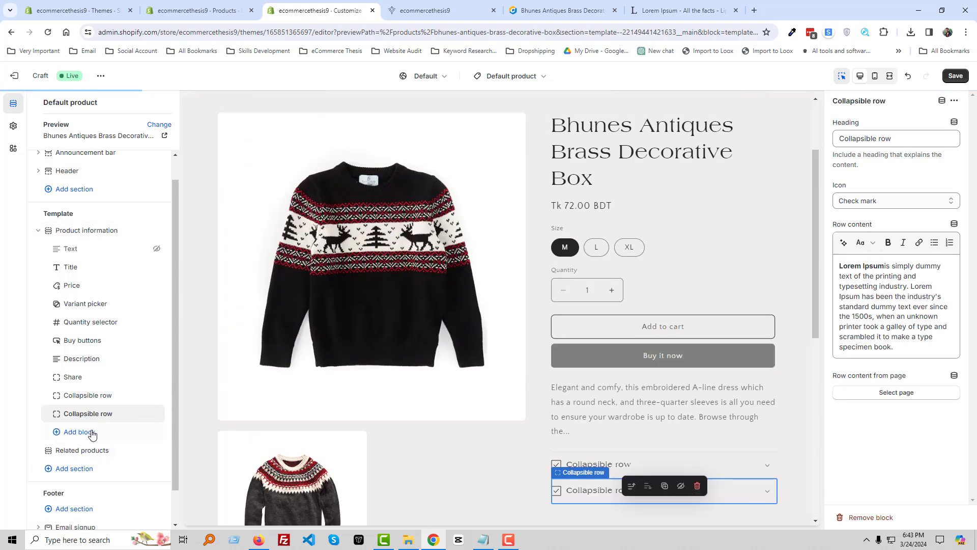
Add a third Collapsible row block and paste the same Lorem Ipsum passage into its row content.
left_click(79, 431)
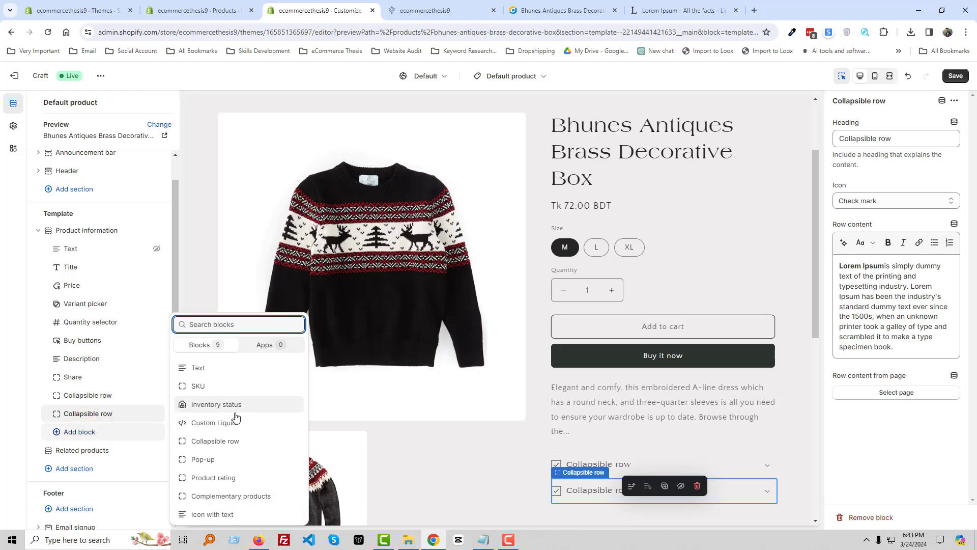
left_click(232, 442)
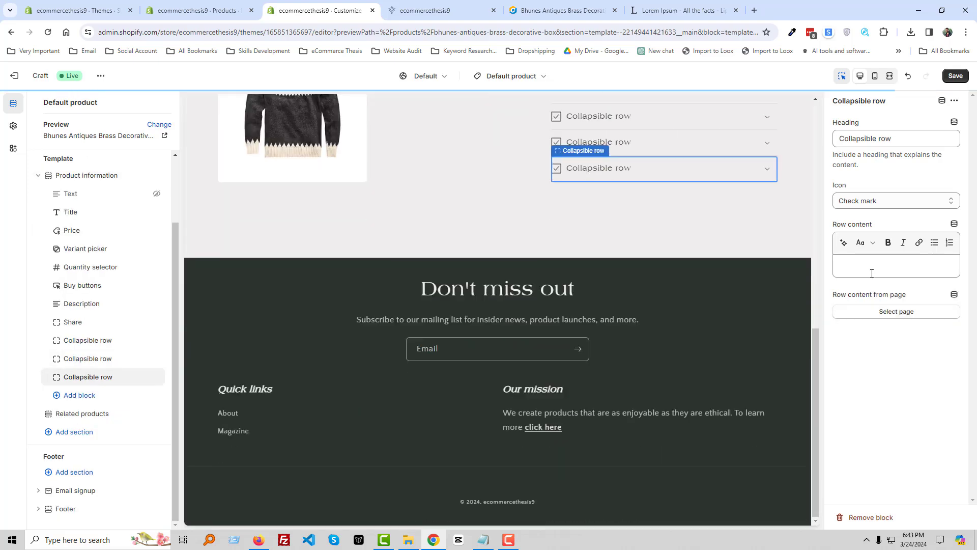
left_click(873, 266)
key("ctrl+v")
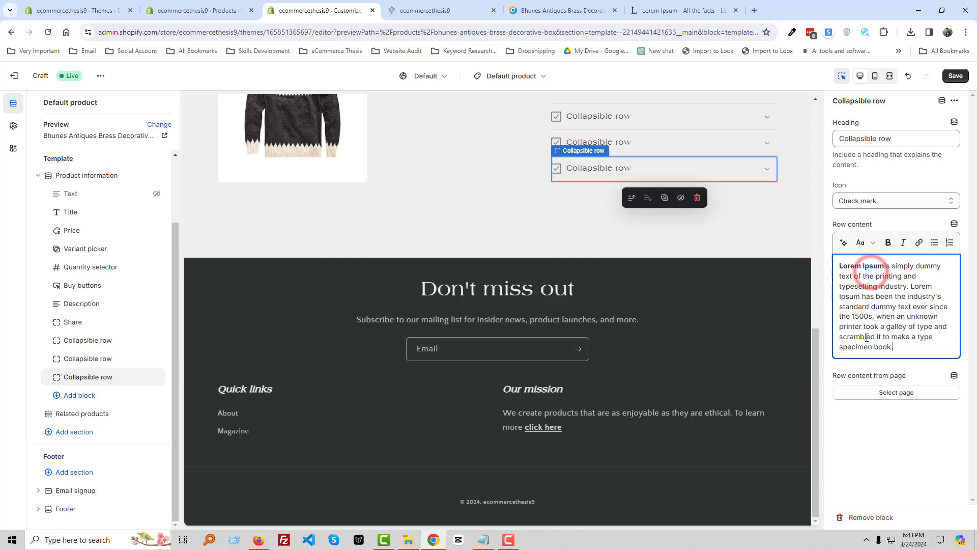
left_click(855, 437)
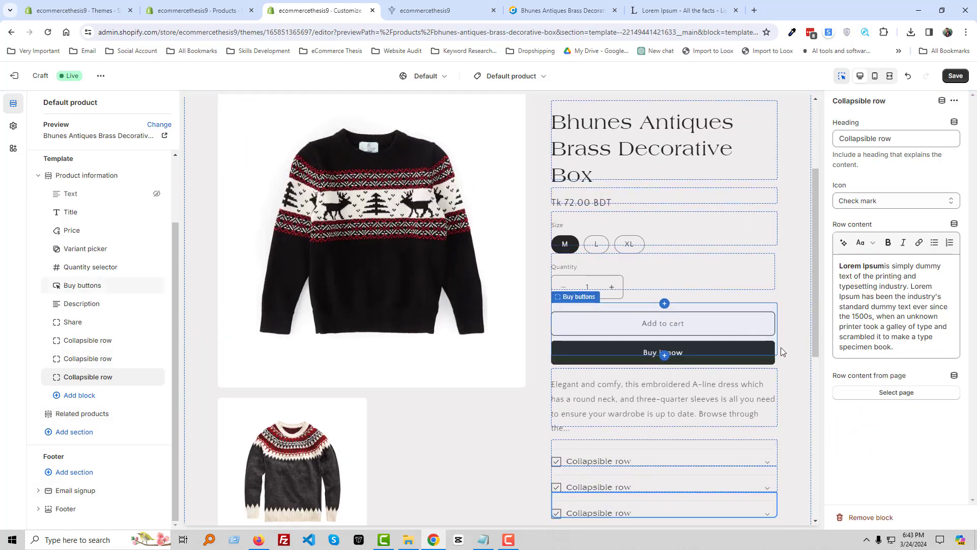
Add a Pop-up block below the collapsible rows with the link label "Size Guide" and save the template.
scroll(673, 439, "down", 1)
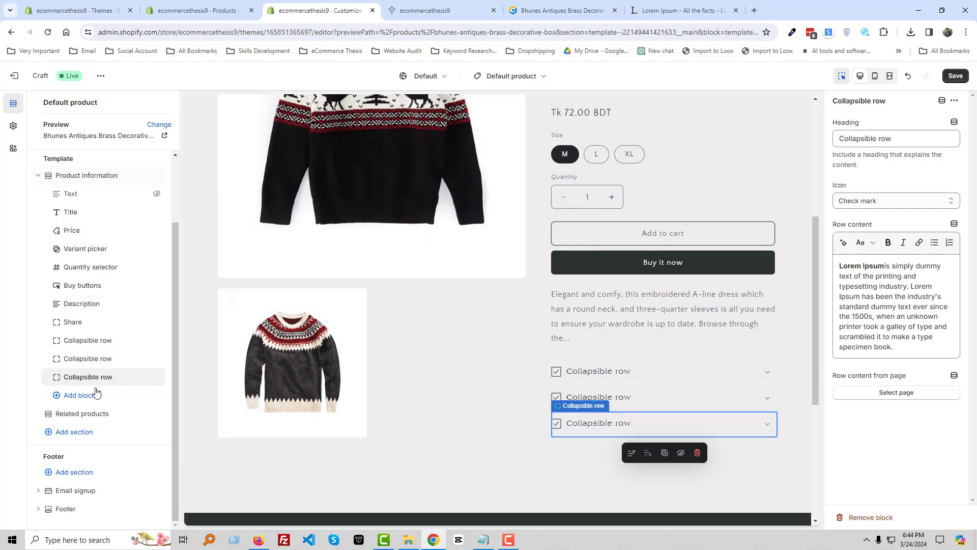
key("Escape")
scroll(351, 360, "down", 2)
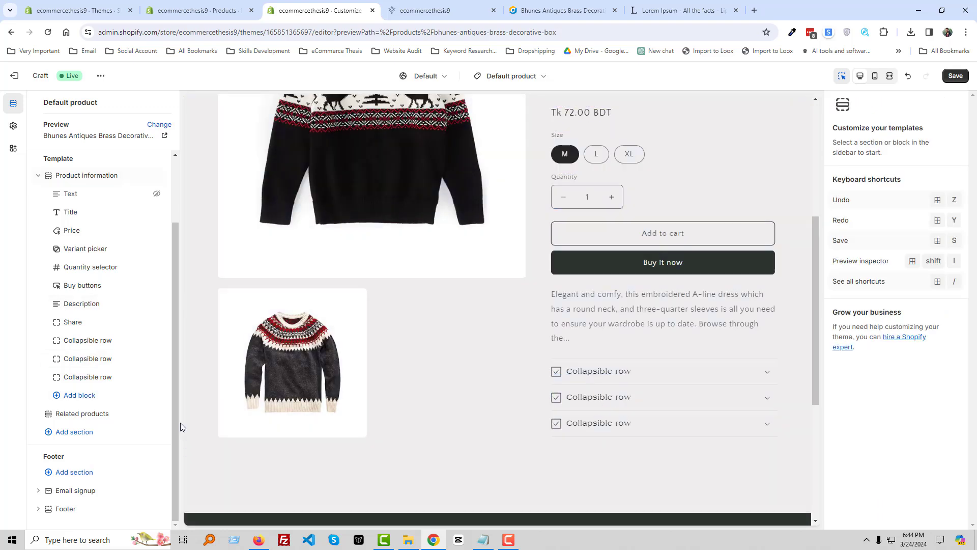
mouse_move(102, 416)
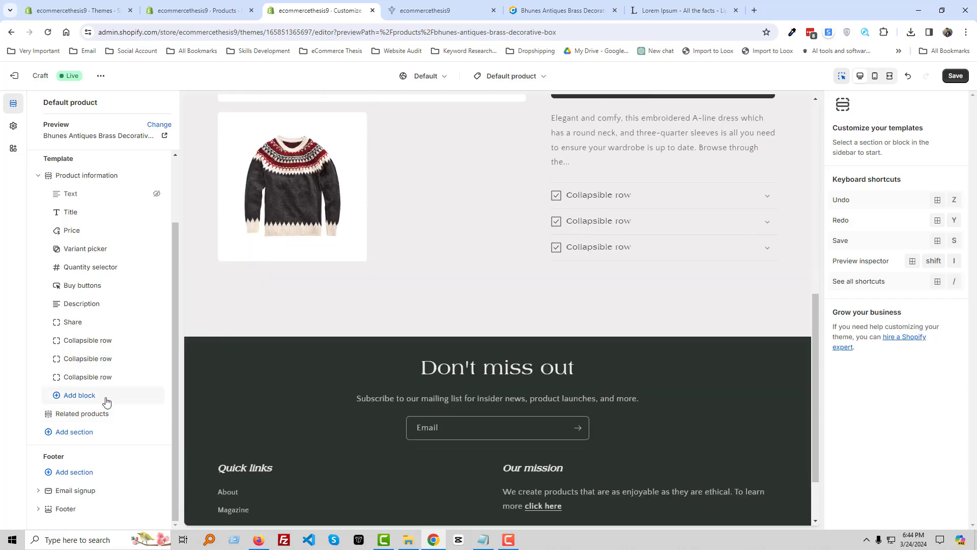
left_click(106, 401)
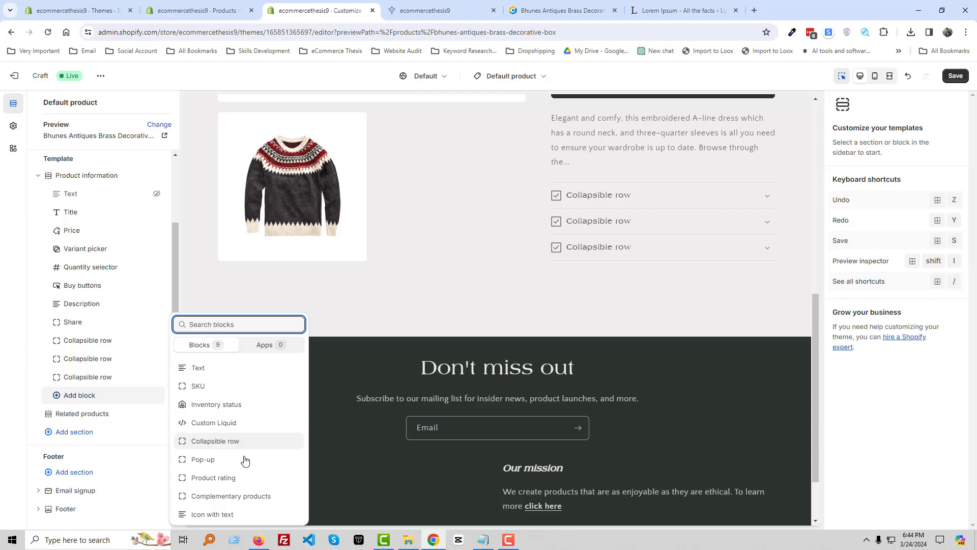
left_click(217, 464)
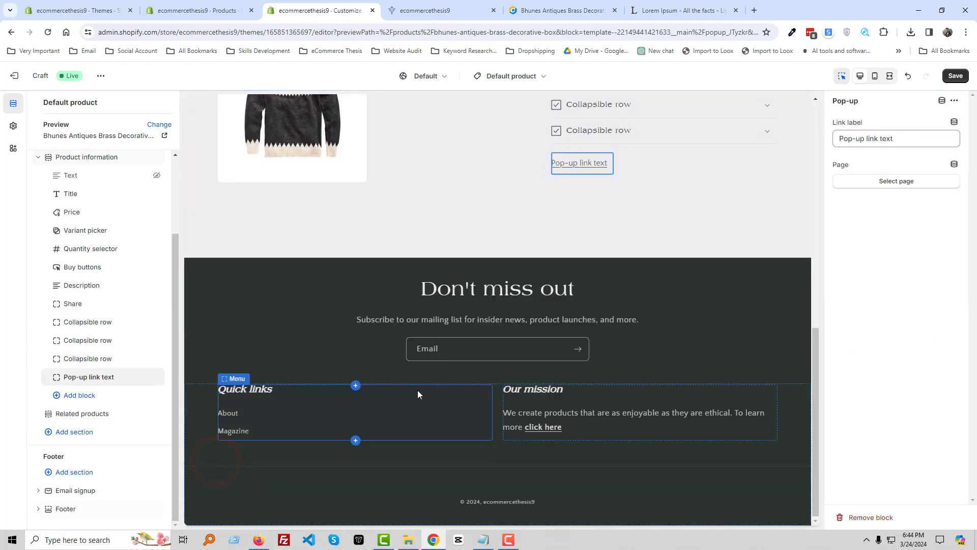
triple_click(859, 138)
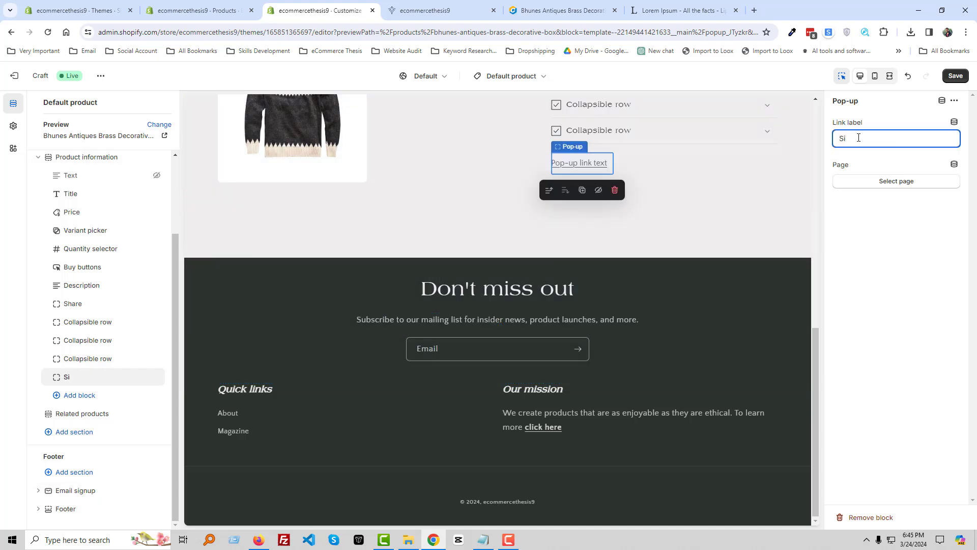
type("Size Guide")
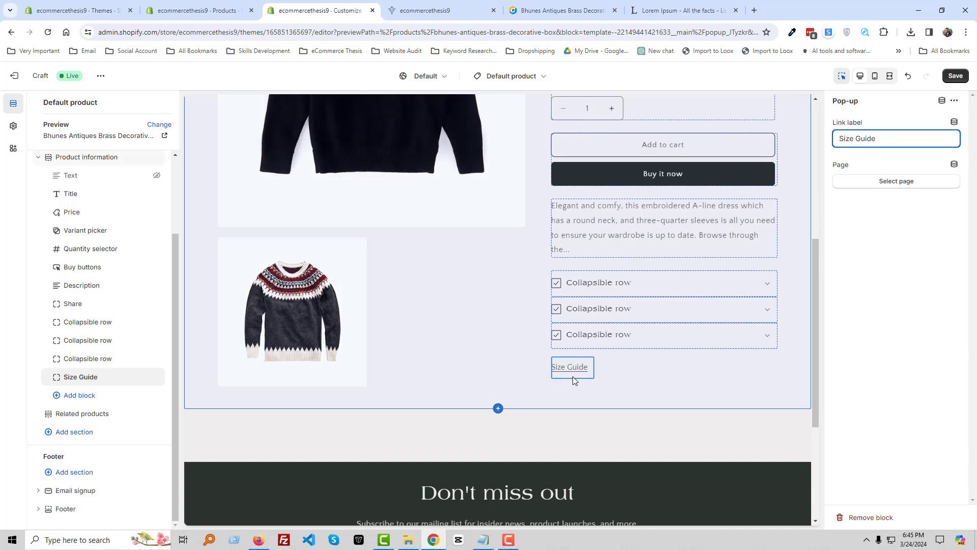
left_click(955, 76)
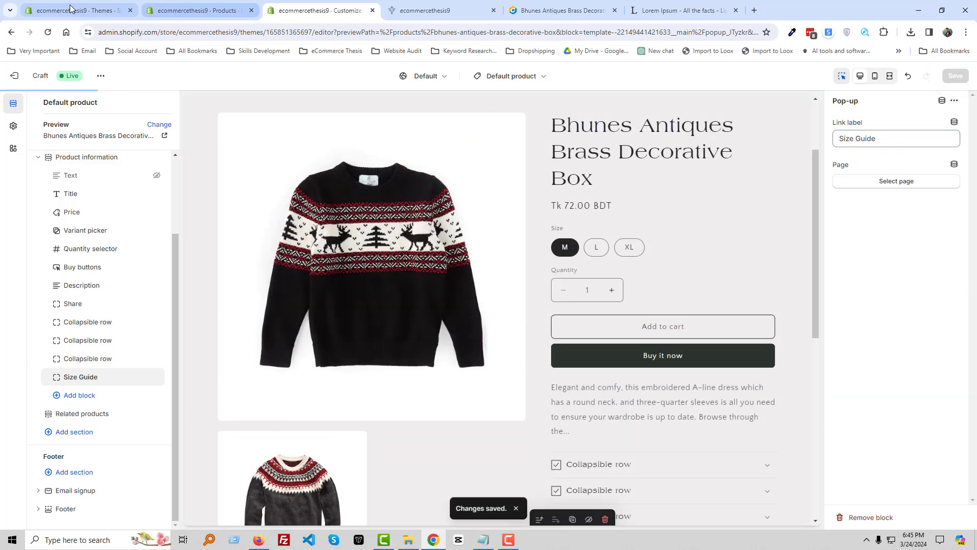
Create a new online store page in the Shopify admin titled "Size Guide" with the copied Lorem Ipsum passage as content.
left_click(71, 9)
left_click(45, 286)
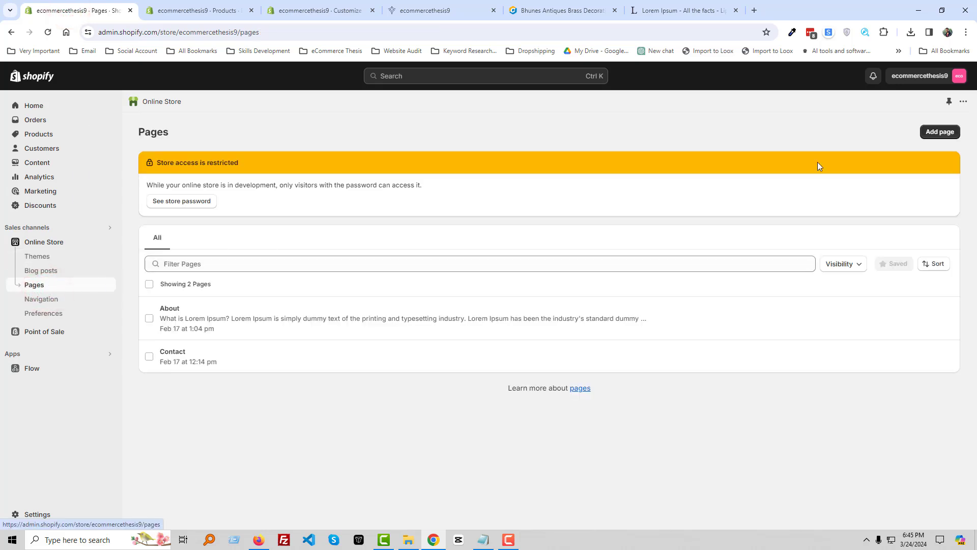
left_click(955, 136)
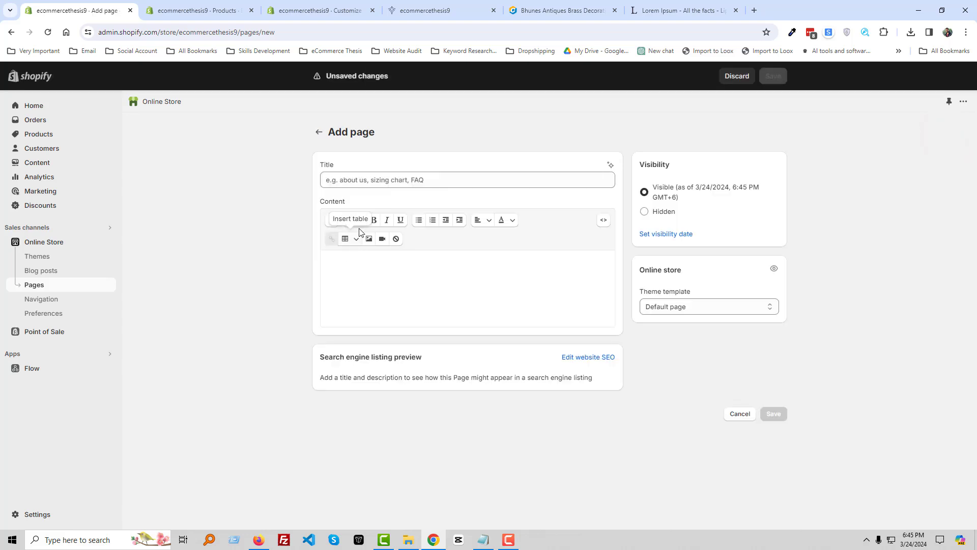
left_click(379, 181)
type("Size Guide")
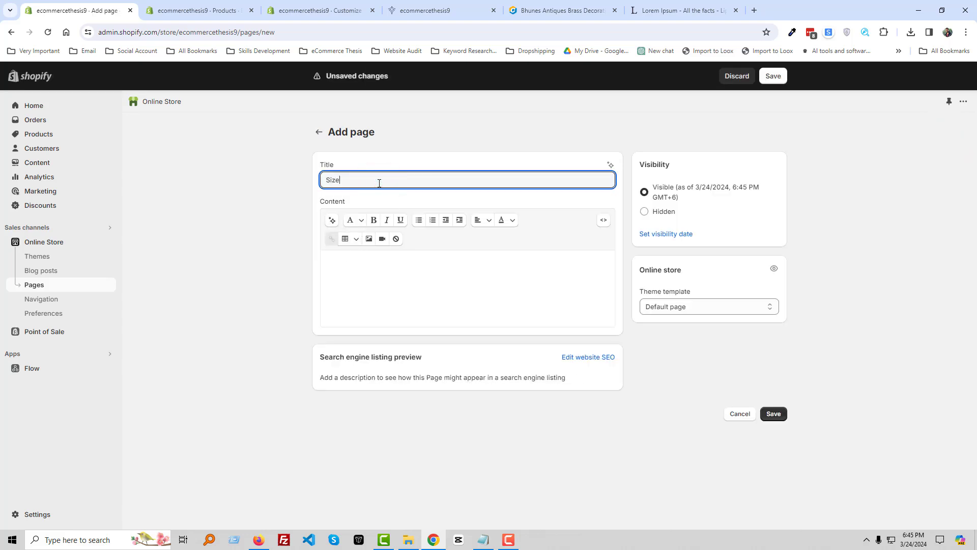
left_click(393, 296)
type("Lorem Ipsum is simply dummy text of the printing and typesetting industry. Lorem Ipsum has been the industry's standard dummy text ever since the 1500s, when an unknown printer took a galley of type and scrambled it to make a type specimen book.")
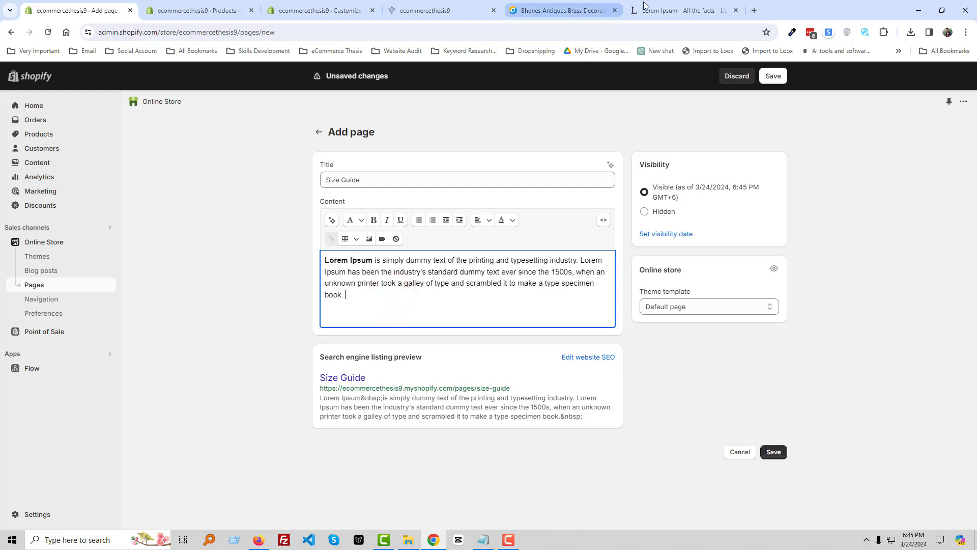
Search Google Images for "Size guide image" in a new browser tab.
left_click(755, 11)
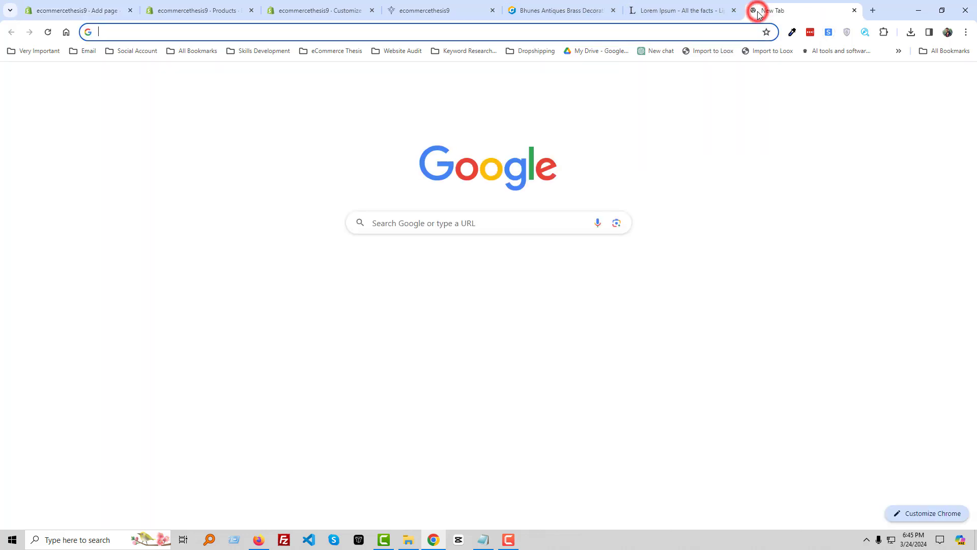
type("S")
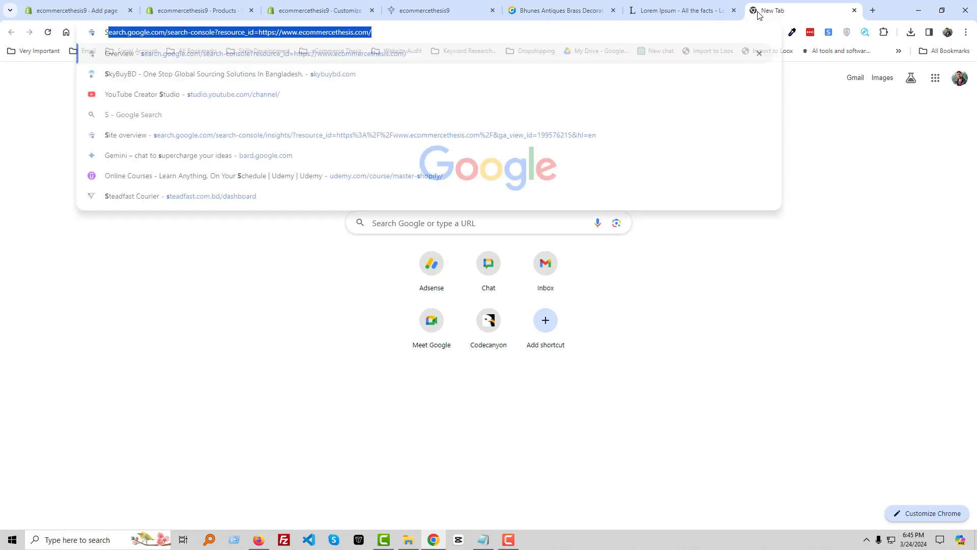
type("ize guide image")
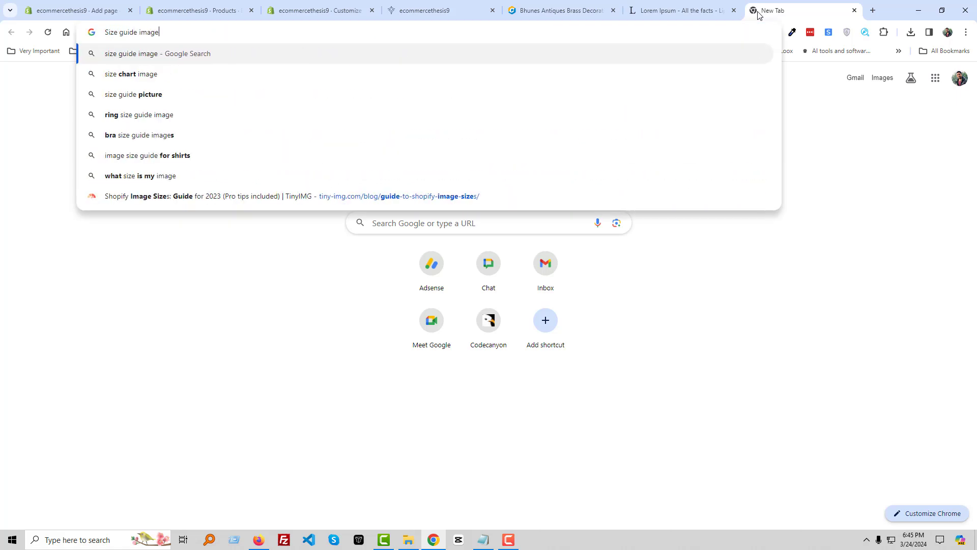
key("Return")
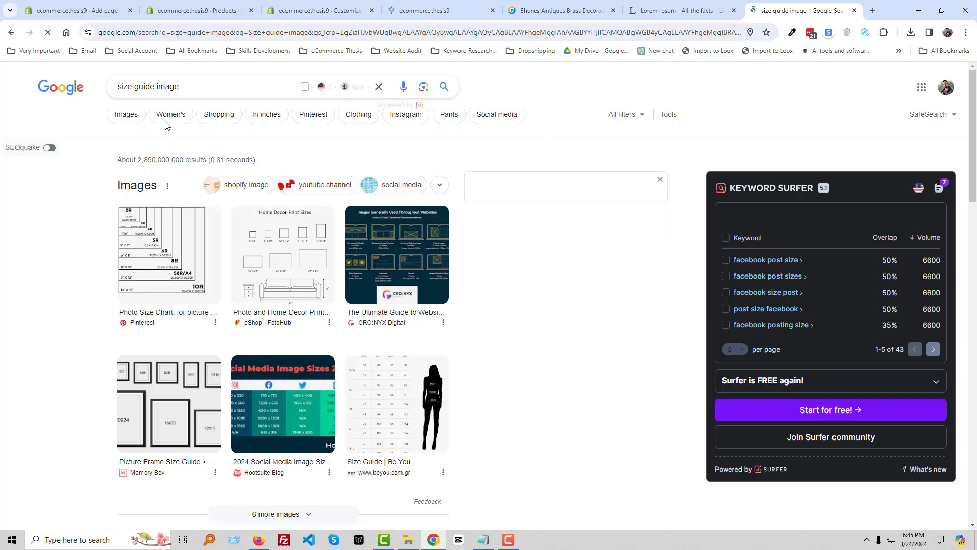
left_click(132, 117)
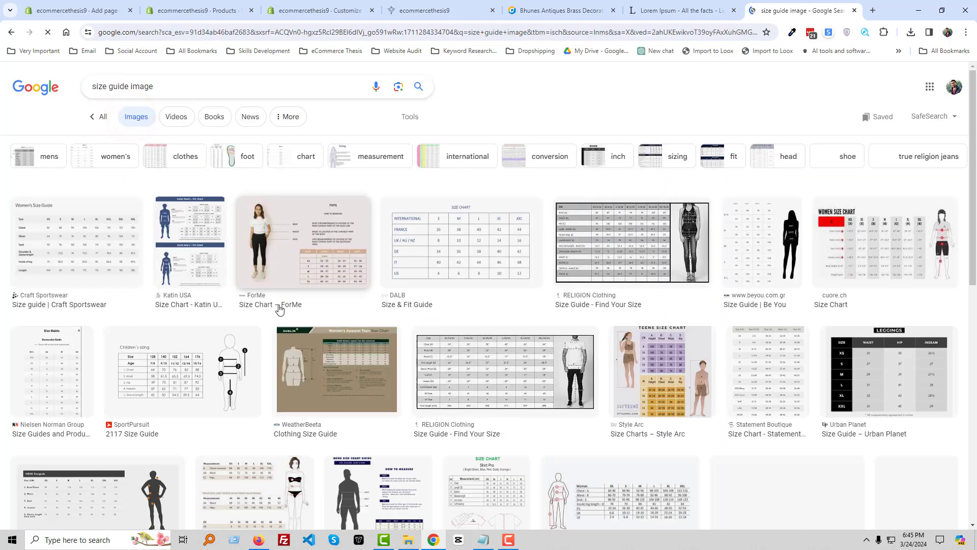
Save the Katin USA size chart image to the Downloads folder as a PNG named "Size Guide".
left_click(284, 300)
right_click(771, 223)
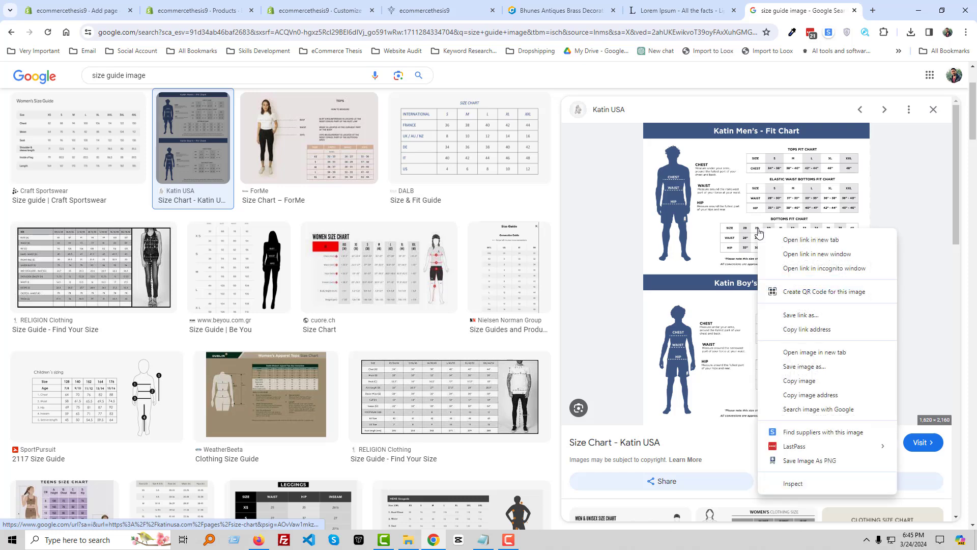
left_click(799, 365)
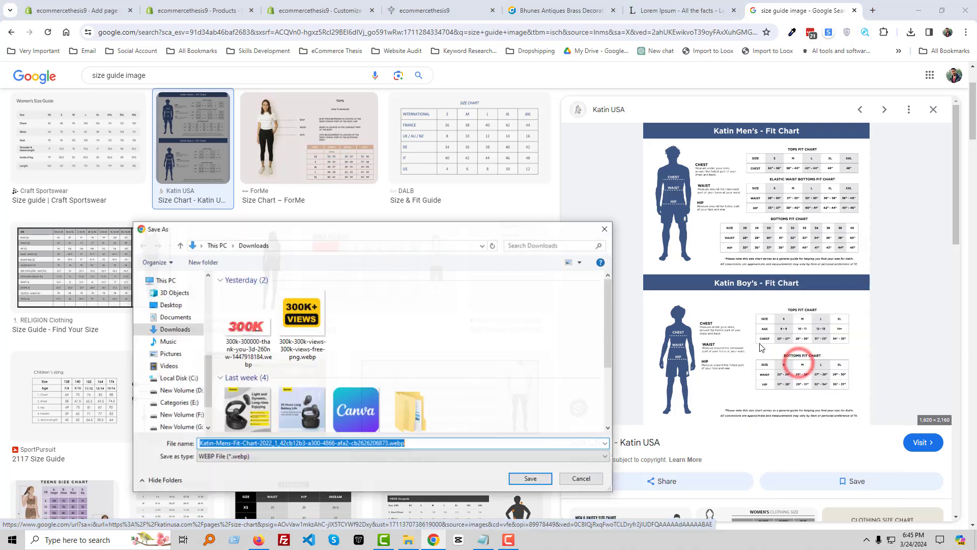
type("Size Guide")
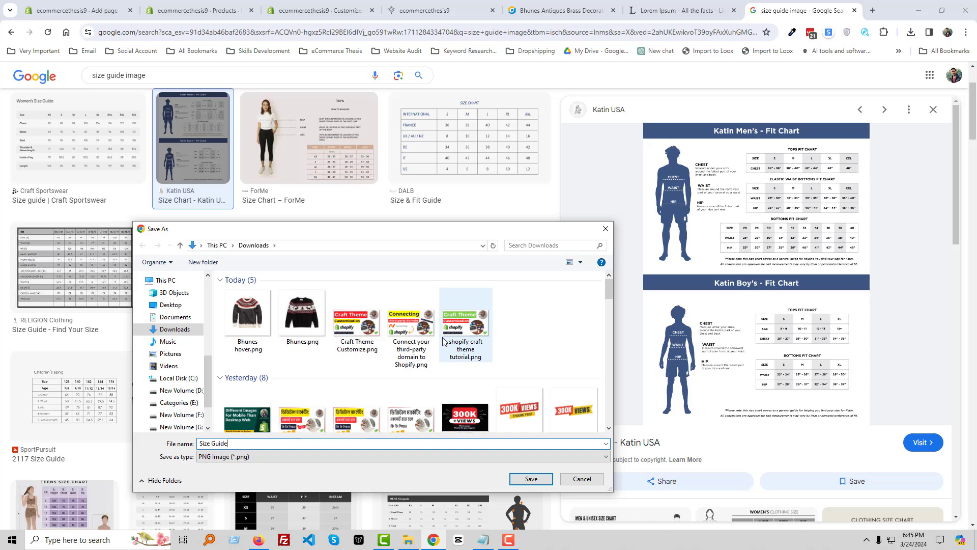
key("Return")
Back on the unsaved Size Guide page, upload and insert Size Guide.png on a blank line above the Lorem Ipsum text and save the page.
left_click(194, 9)
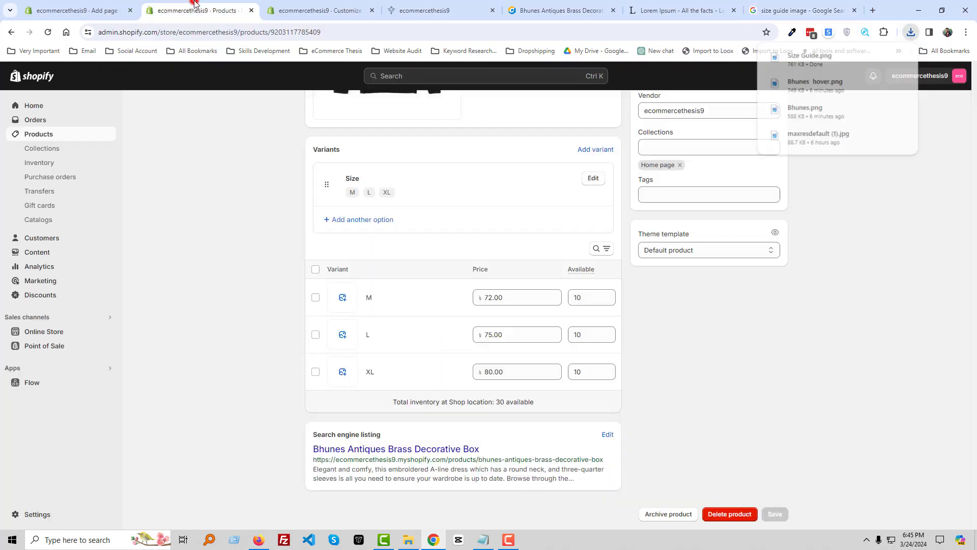
left_click(93, 10)
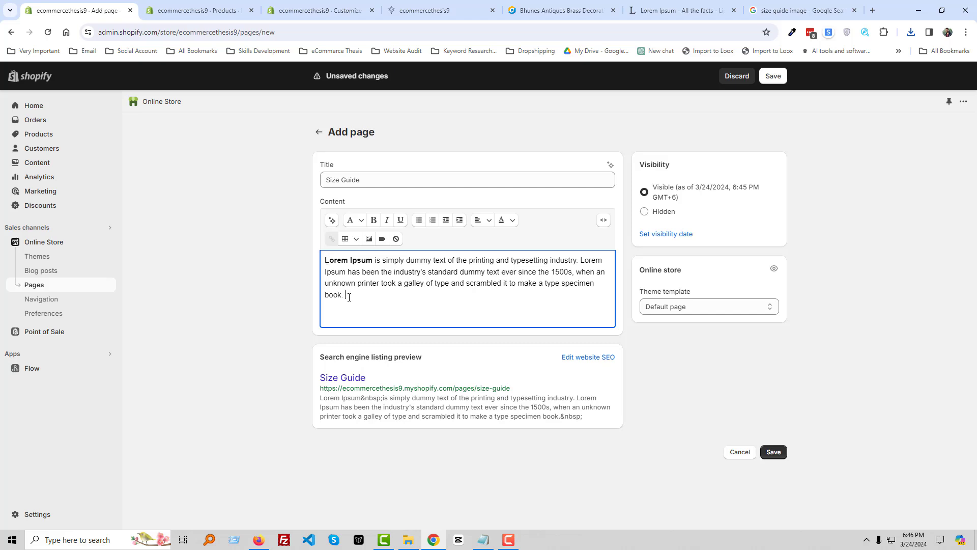
key("Return")
key("Return")
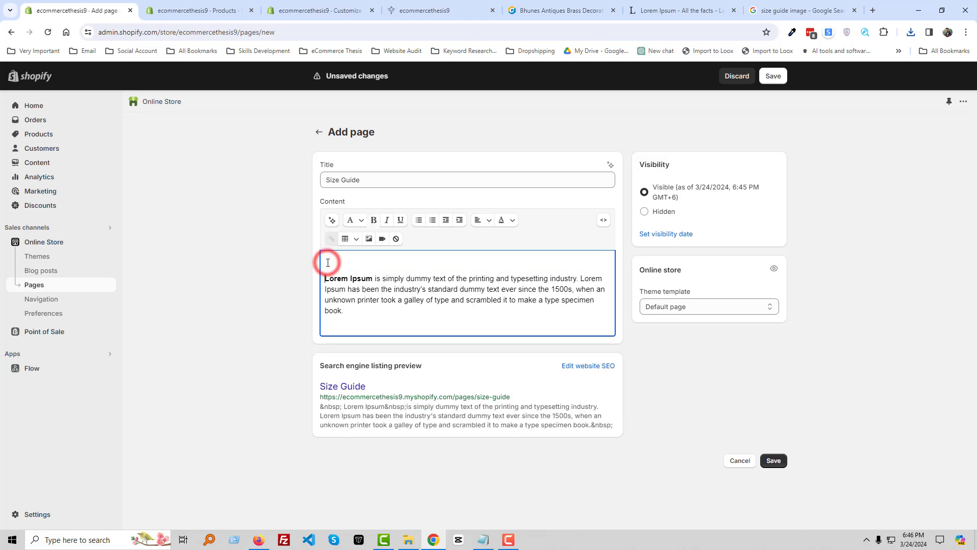
left_click(327, 261)
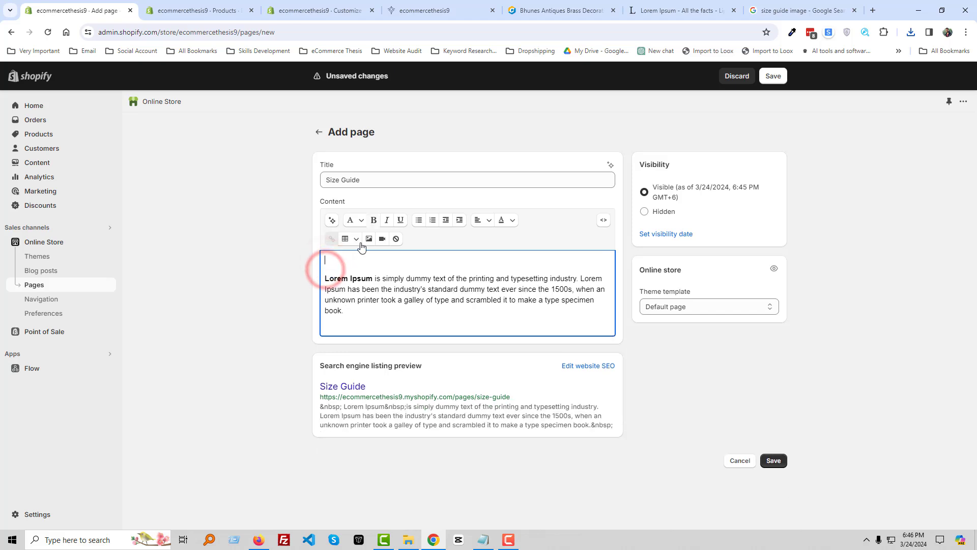
left_click(369, 239)
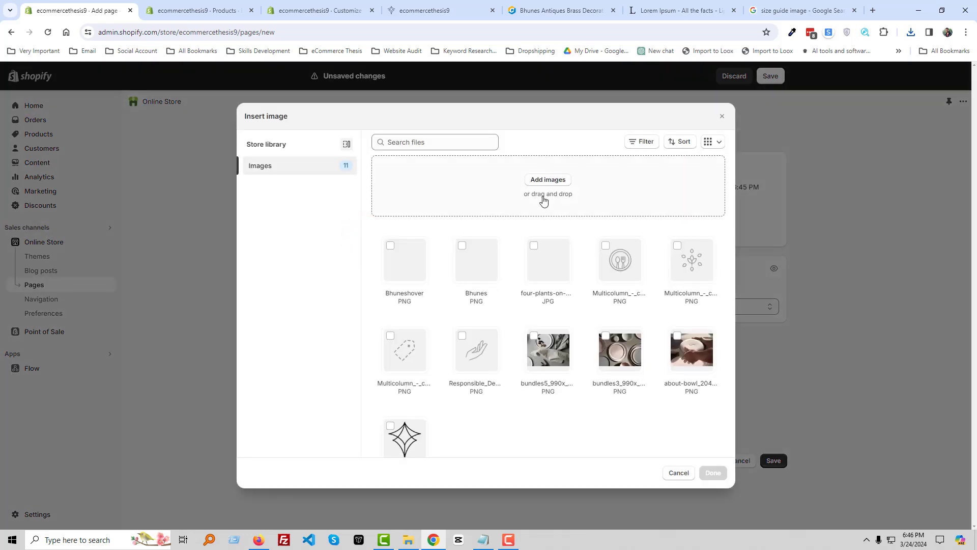
left_click(543, 180)
double_click(274, 314)
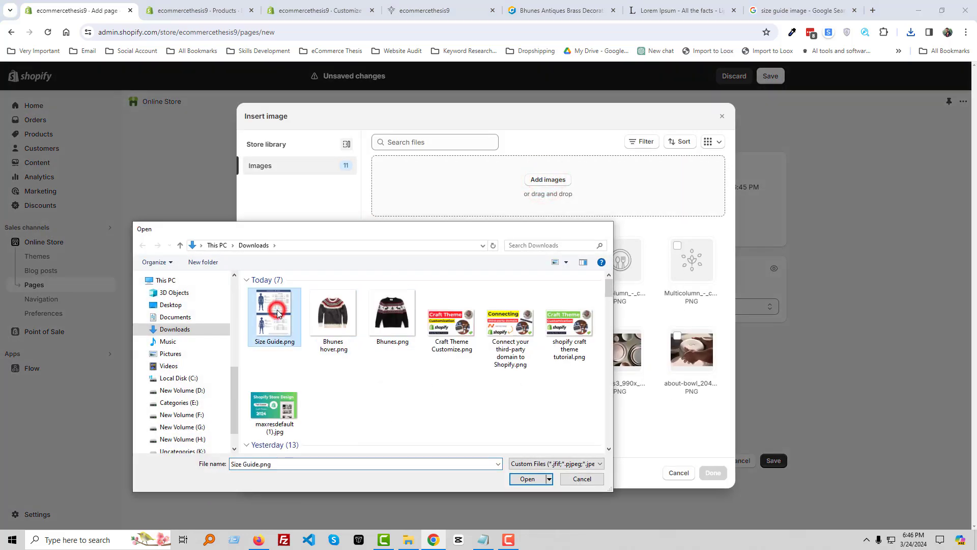
left_click(712, 472)
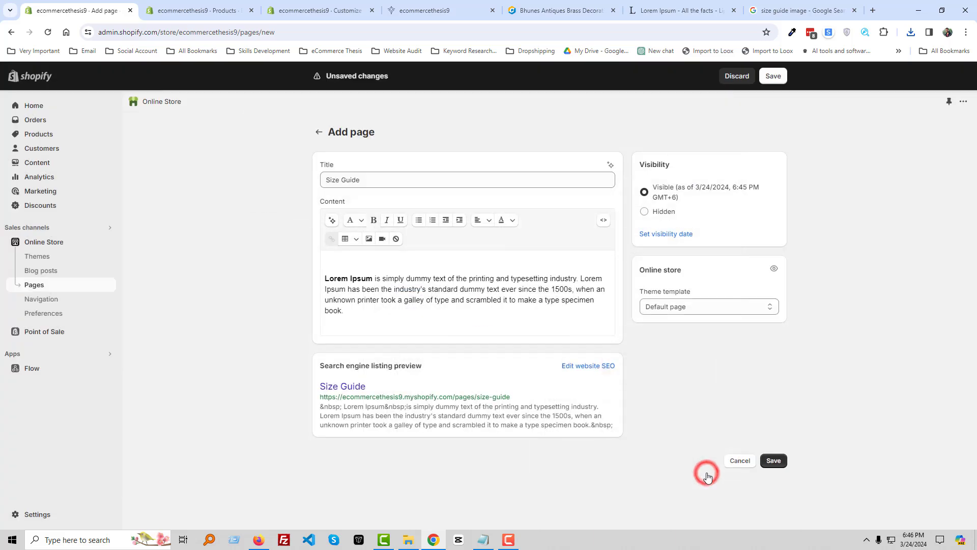
left_click(774, 461)
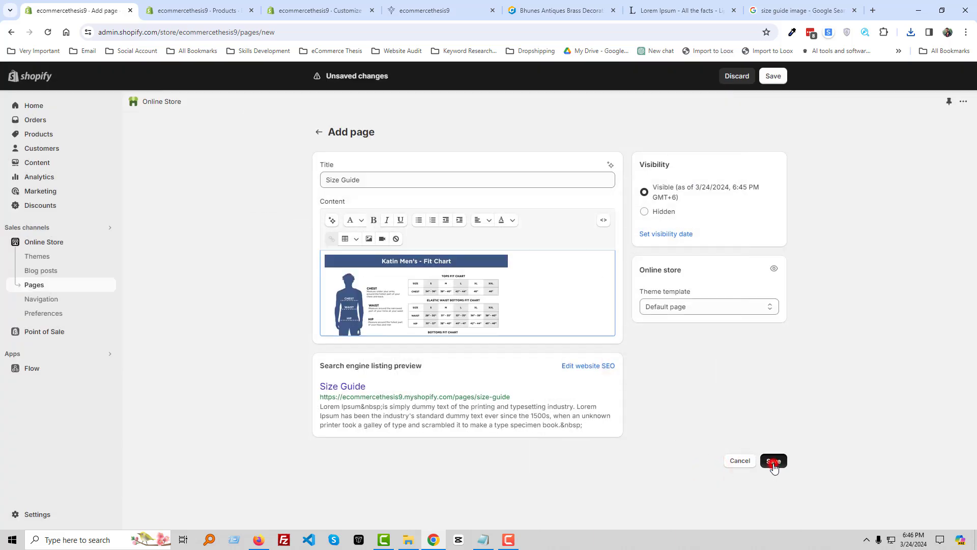
In the theme editor, assign the Size Guide page to the Size Guide pop-up block and save the template.
left_click(315, 10)
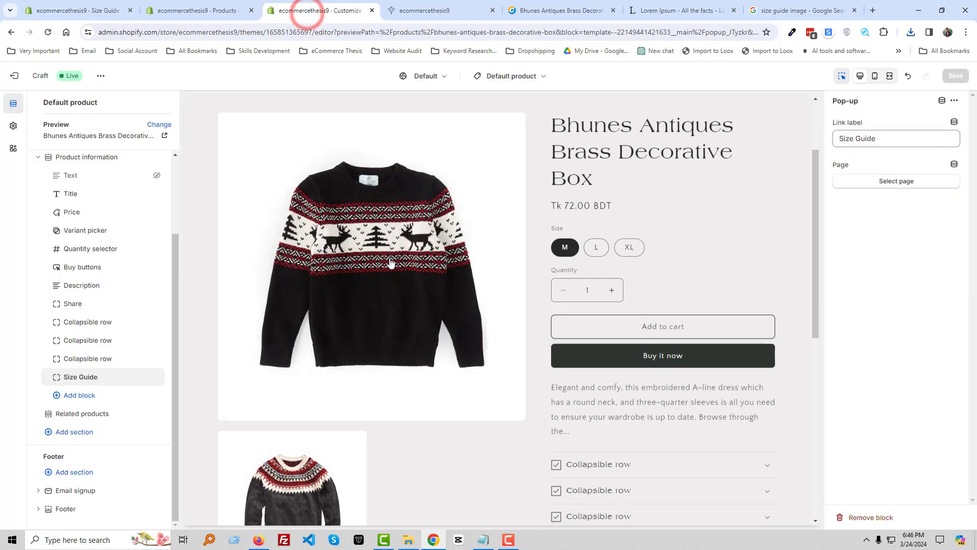
left_click(570, 368)
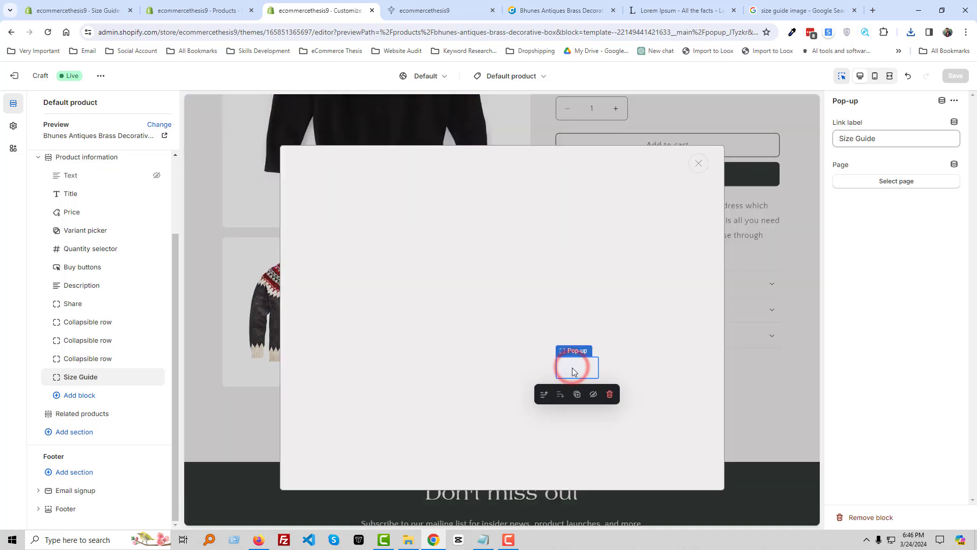
left_click(700, 166)
left_click(895, 183)
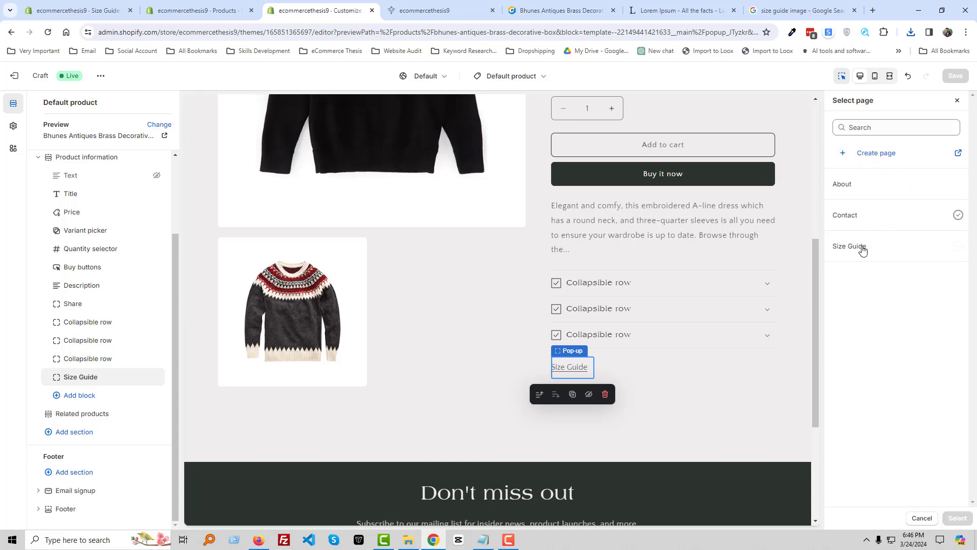
left_click(861, 252)
left_click(958, 518)
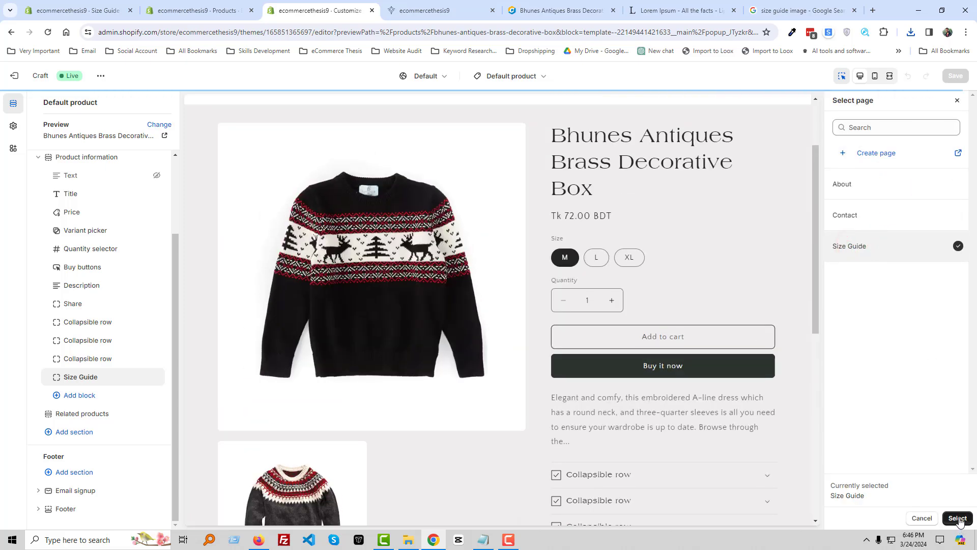
left_click(956, 76)
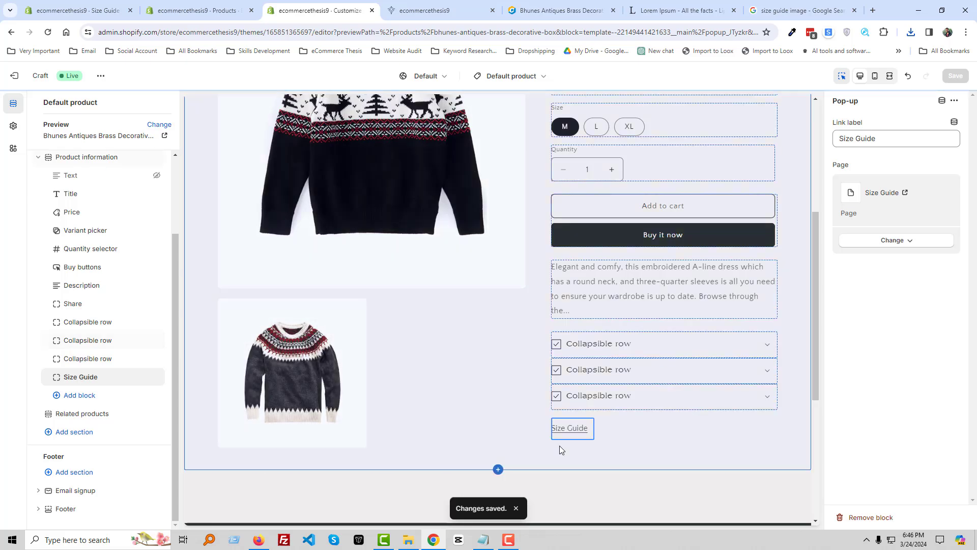
Move the Size Guide pop-up block between the Price and Variant picker blocks and save the template.
left_click(573, 437)
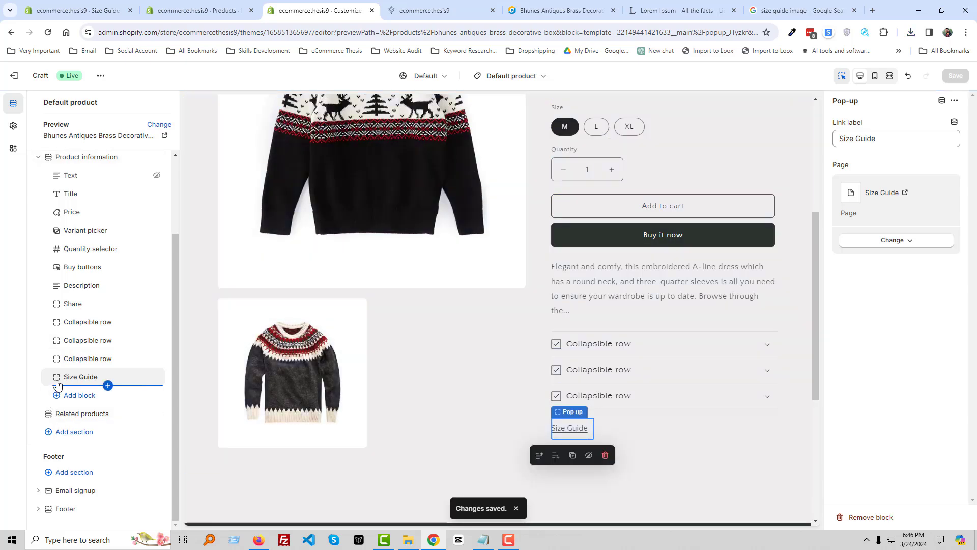
left_click_drag(58, 384, 50, 235)
left_click_drag(49, 236, 49, 231)
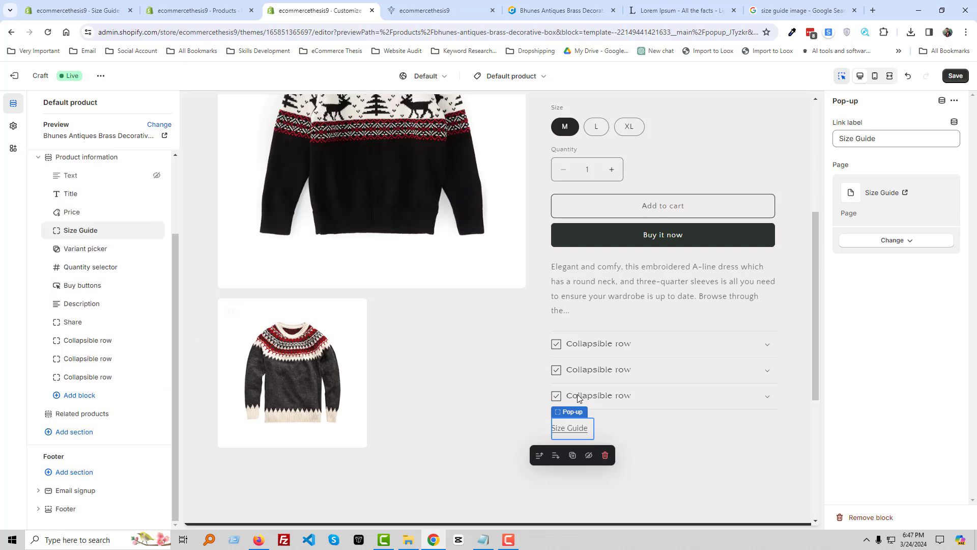
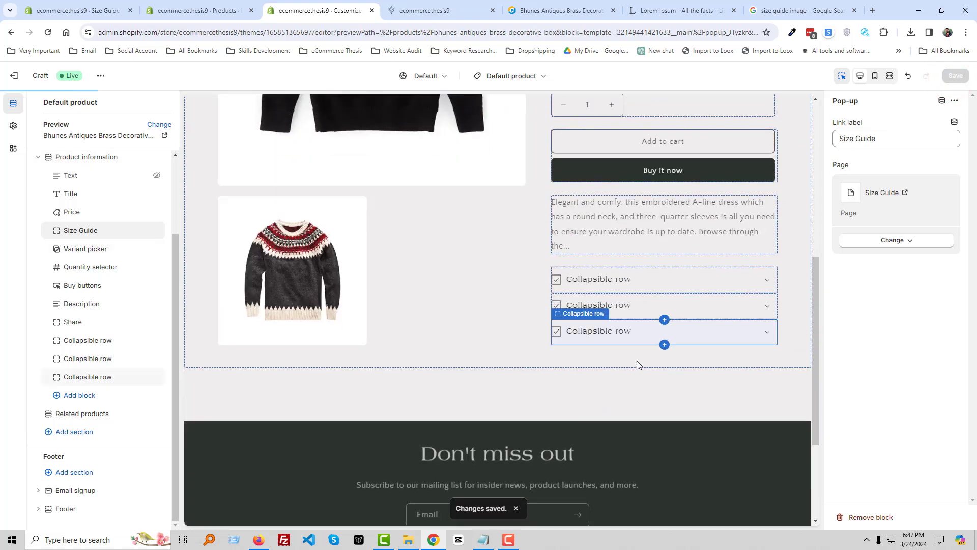
Add an Icon with text block below the collapsible rows in the Product information section.
left_click(86, 400)
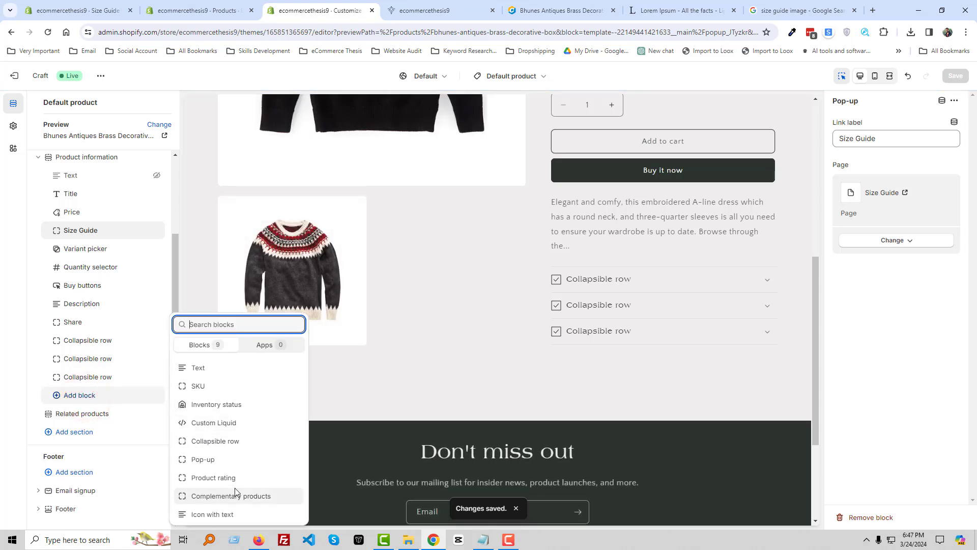
left_click(238, 516)
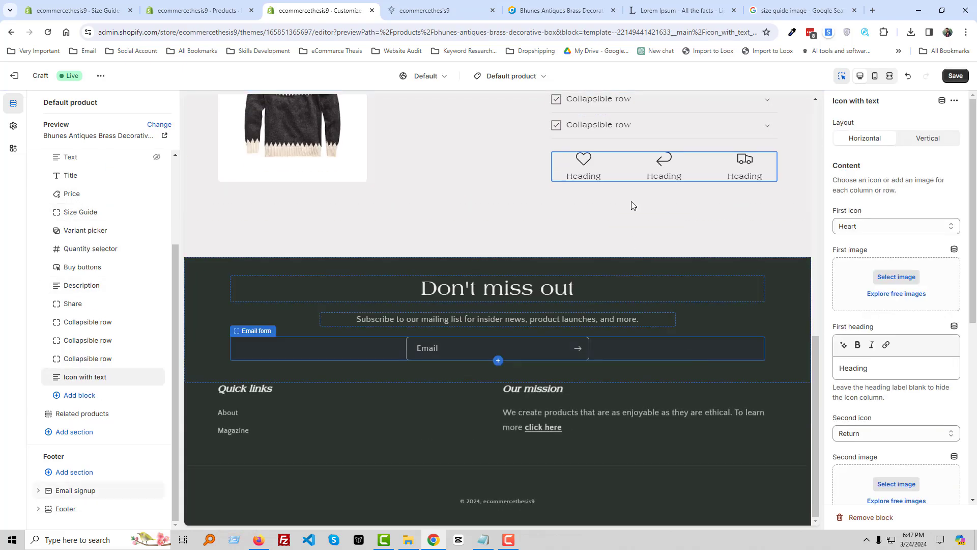
scroll(602, 194, "up", 1)
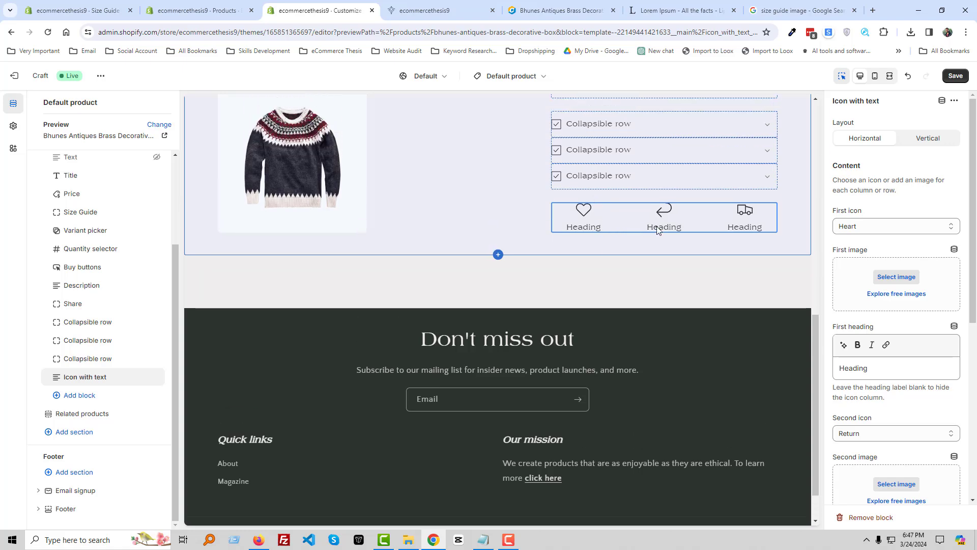
left_click(690, 229)
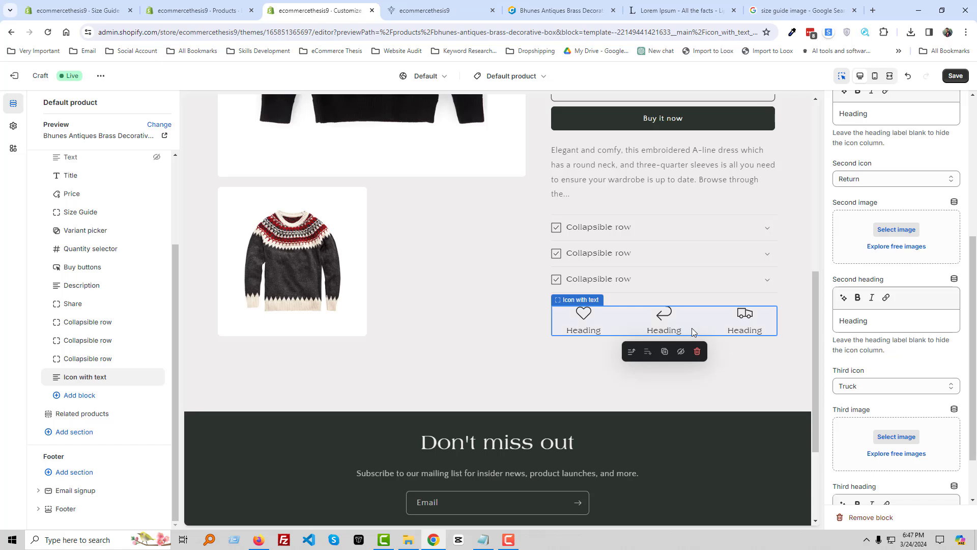
Set the Icon with text block's first heading to "Best Quality" and its second heading to "Easy Return".
scroll(881, 303, "up", 3)
double_click(863, 268)
type("Best Quality")
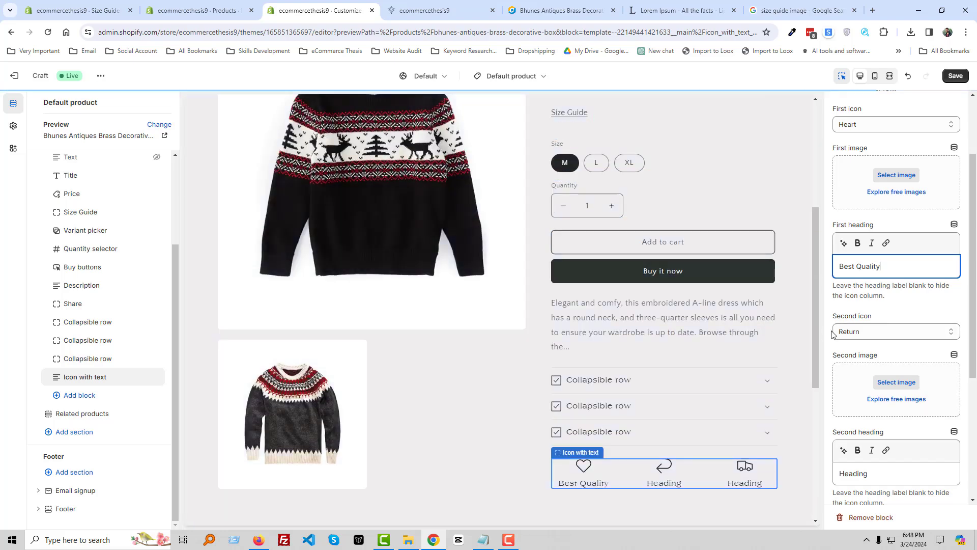
double_click(844, 473)
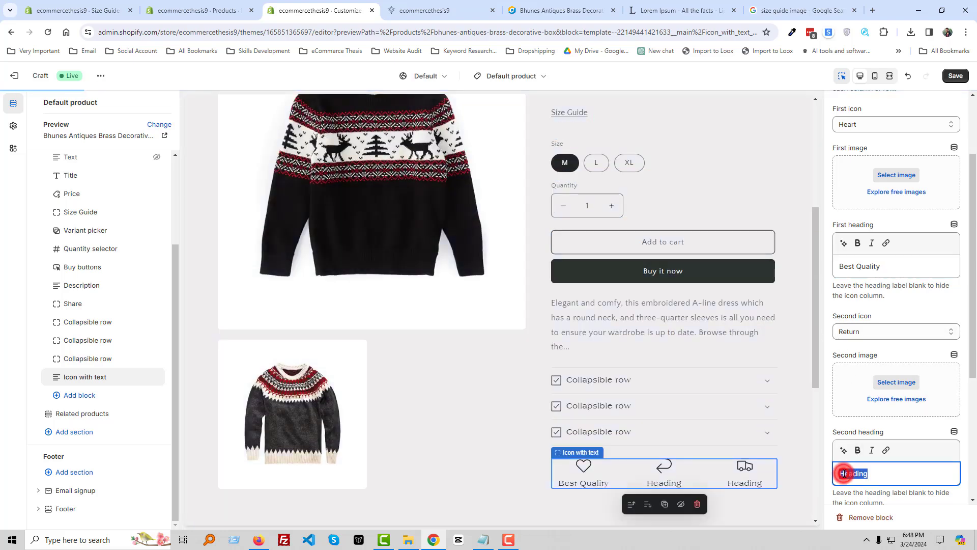
type("B")
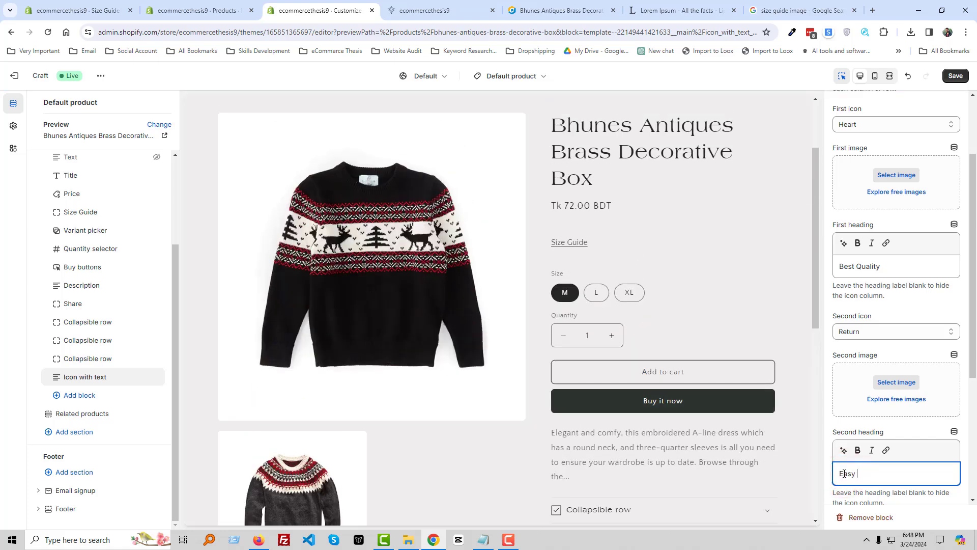
type("asy Return")
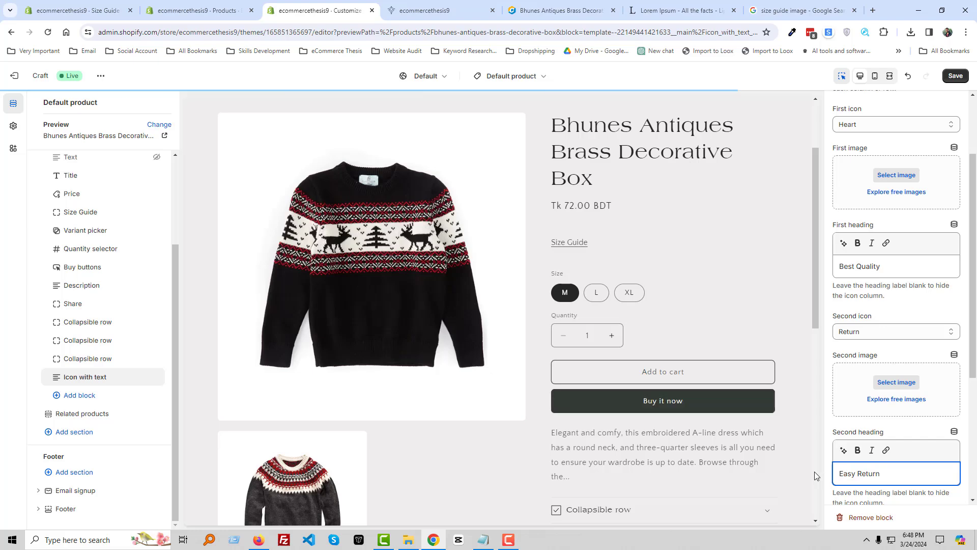
Set the third heading of the Icon with text block to "Free Shipping".
scroll(805, 458, "down", 4)
scroll(805, 457, "down", 3)
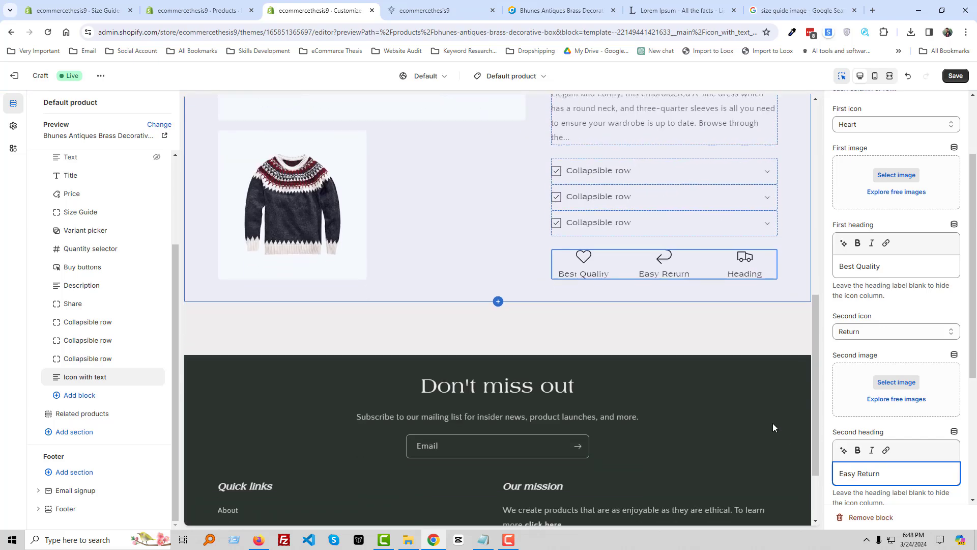
scroll(873, 450, "down", 2)
scroll(872, 450, "down", 2)
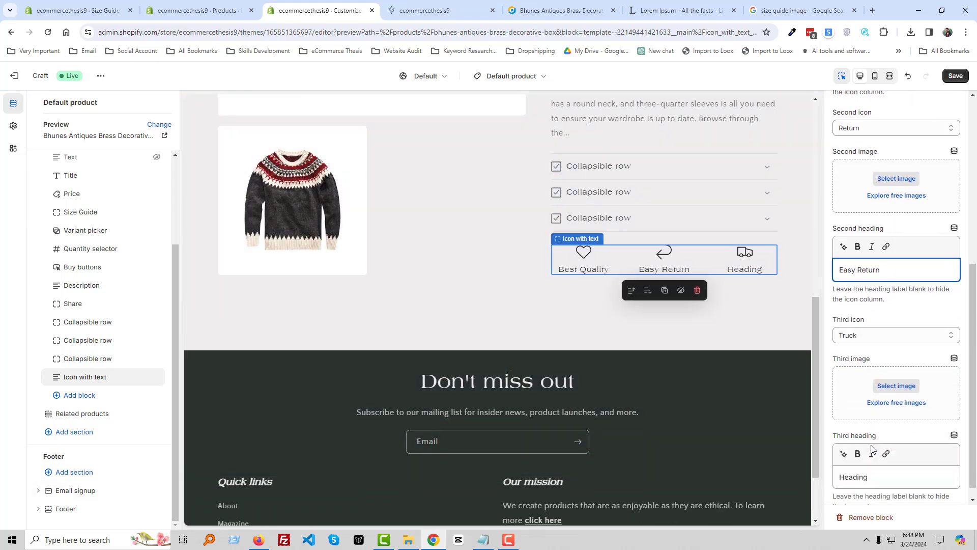
double_click(854, 478)
type("Free Shipp")
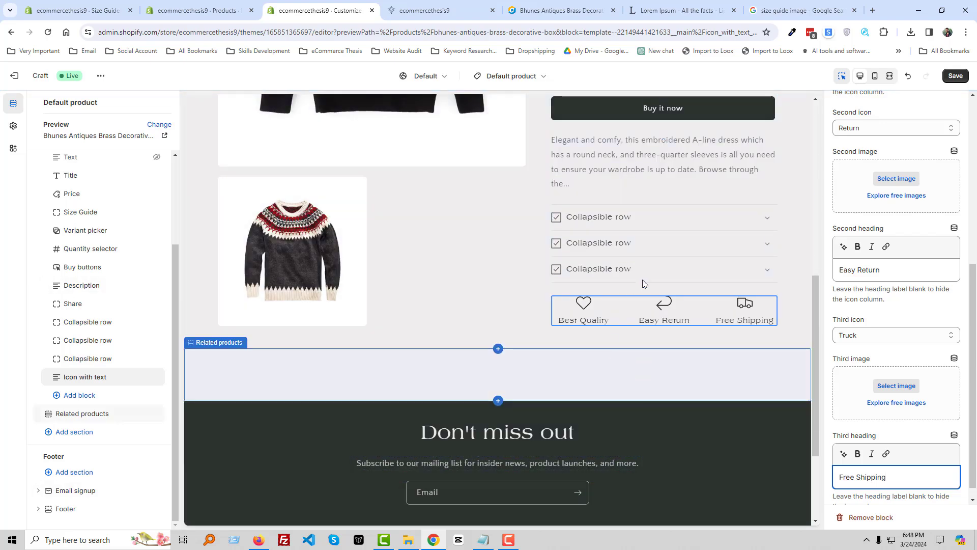
Save the product template with the Icon with text block and check it in the preview.
left_click(956, 76)
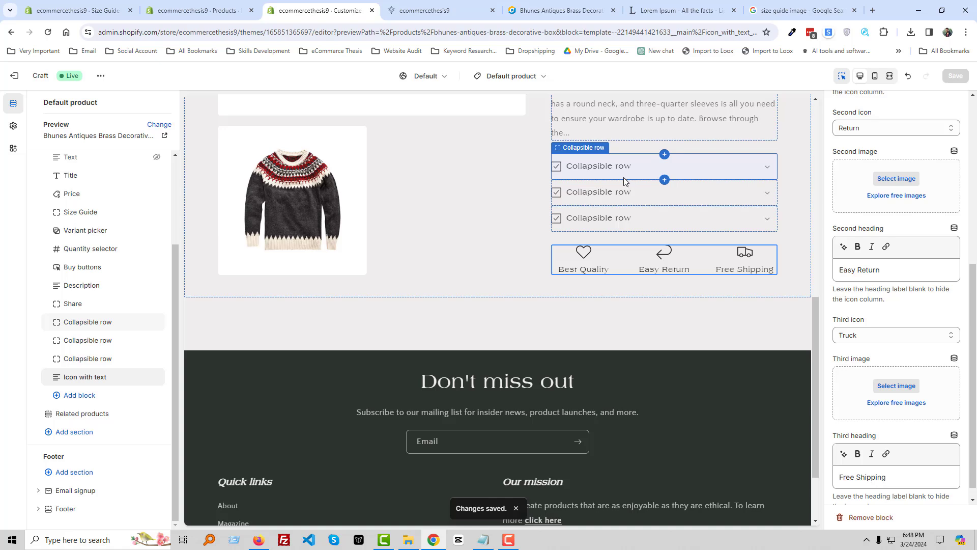
scroll(624, 234, "up", 1)
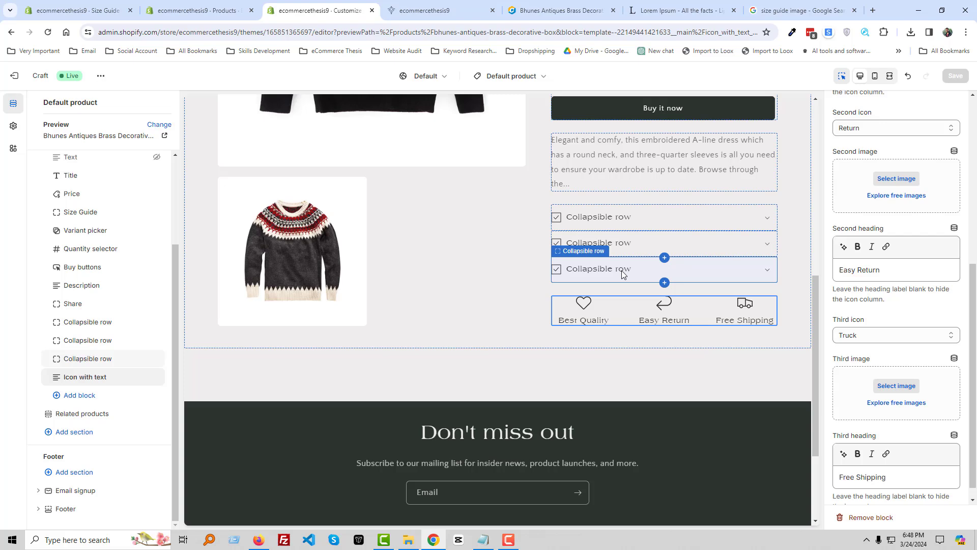
scroll(622, 271, "up", 5)
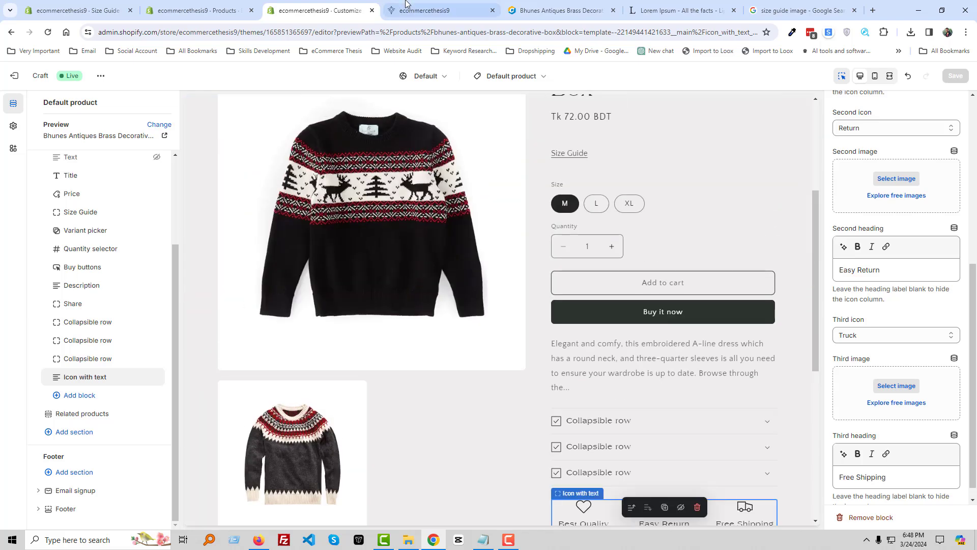
View the Speckled White collection on the storefront and open the Bhunes Antiques Brass Decorative Box product in the Shopify admin.
left_click(406, 6)
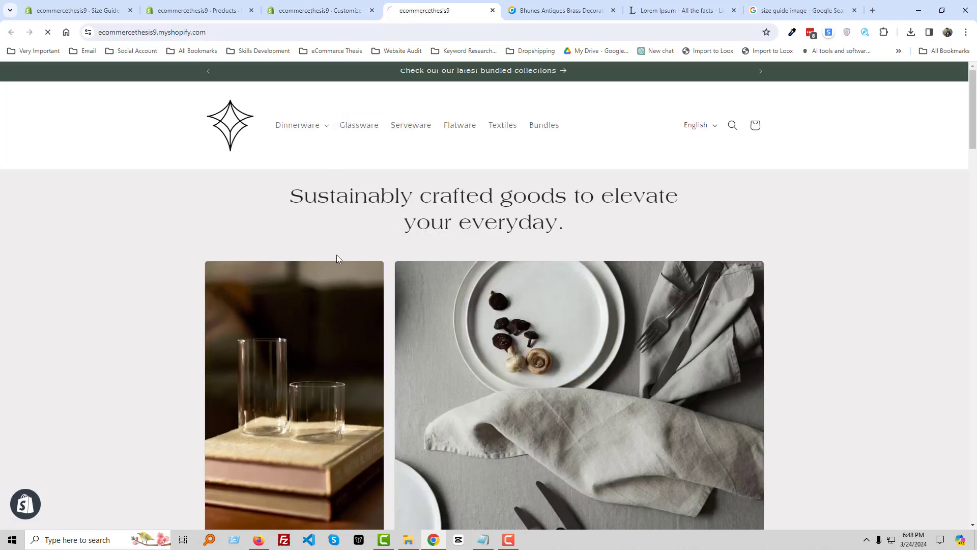
left_click(104, 8)
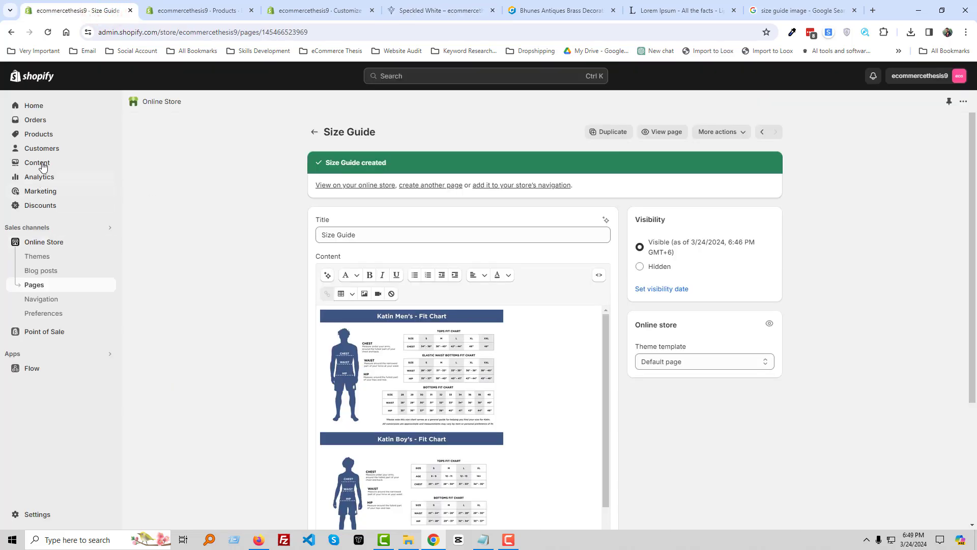
left_click(41, 135)
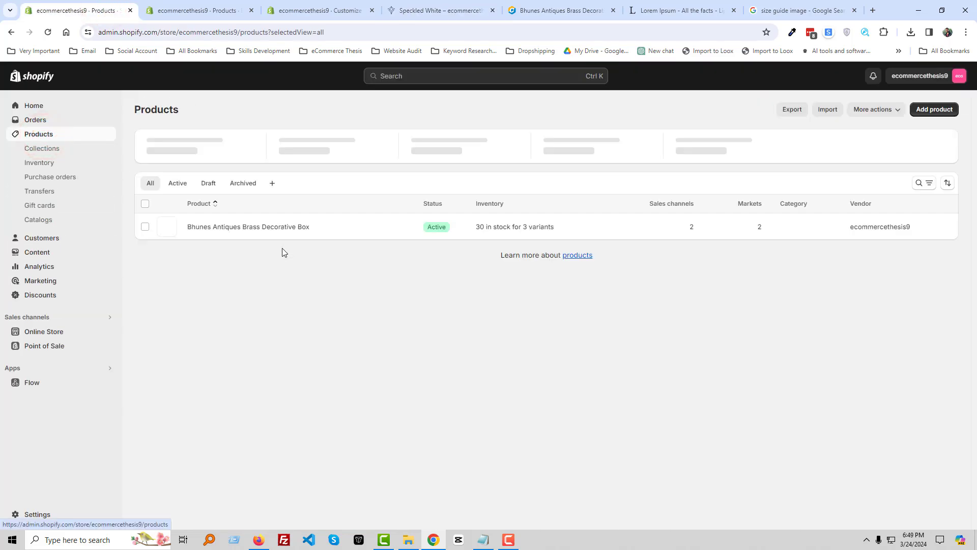
left_click(222, 227)
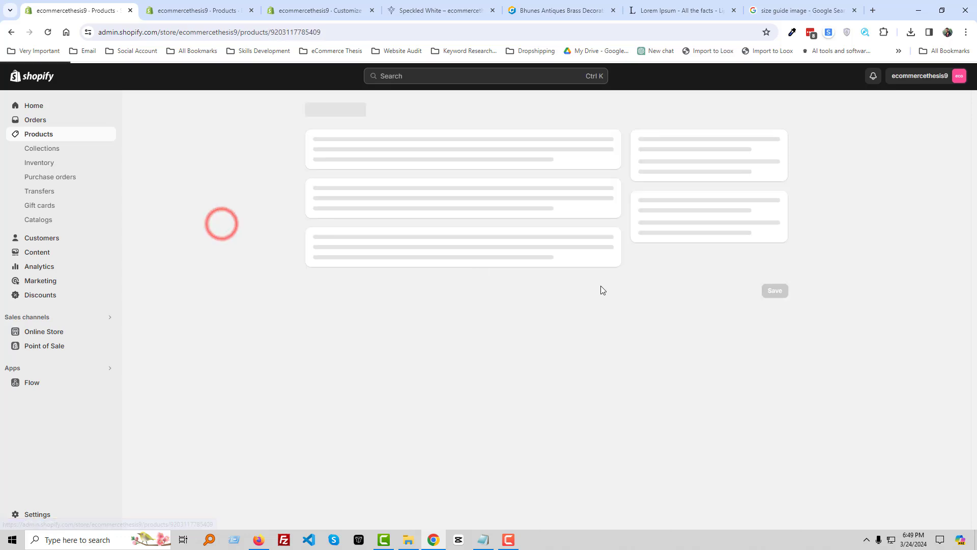
Add the product to the Speckled White collection and save it.
scroll(787, 312, "down", 1)
scroll(787, 312, "down", 2)
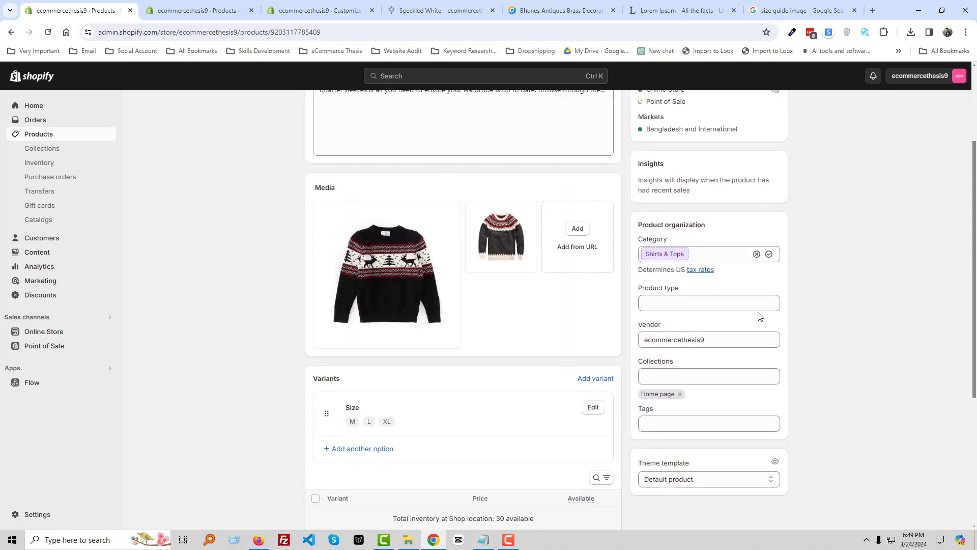
left_click(709, 358)
scroll(850, 258, "up", 3)
scroll(849, 259, "down", 1)
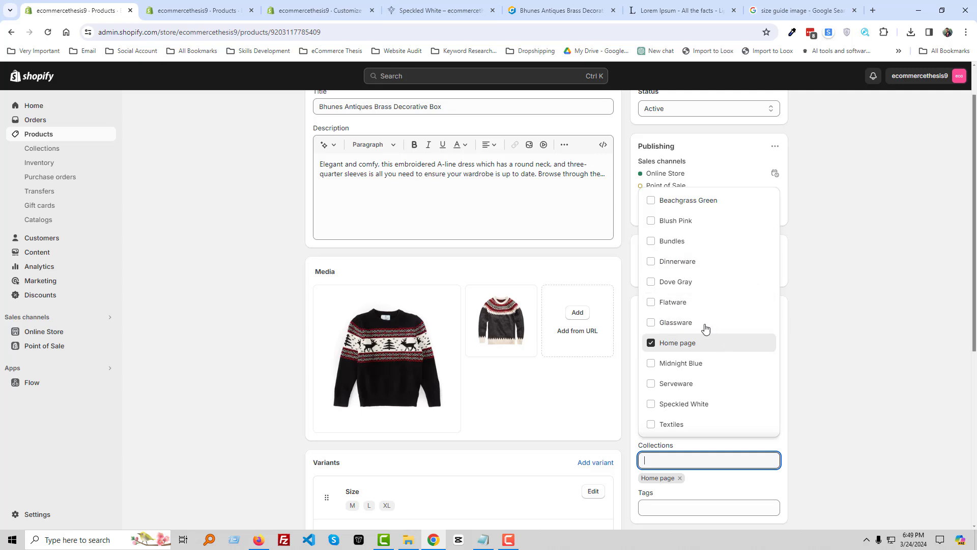
left_click(698, 404)
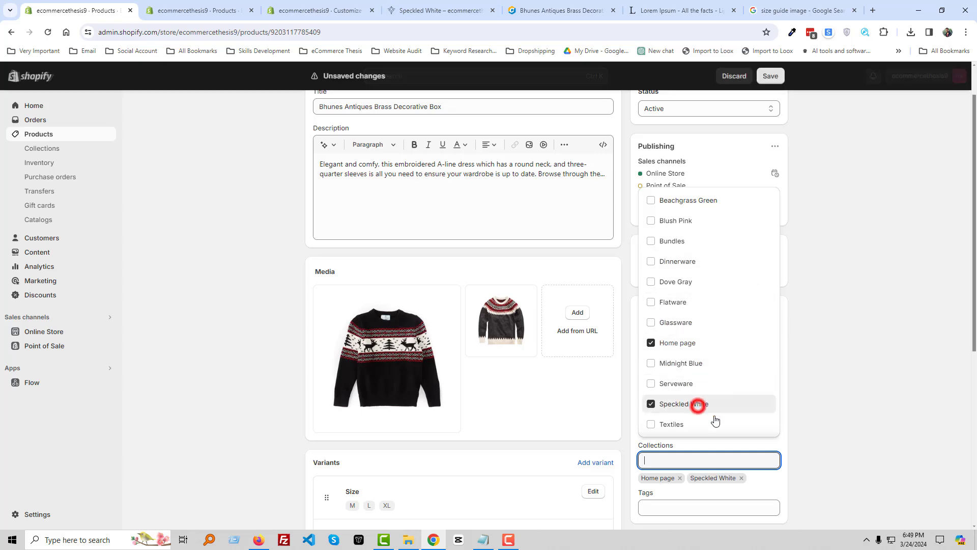
left_click(771, 76)
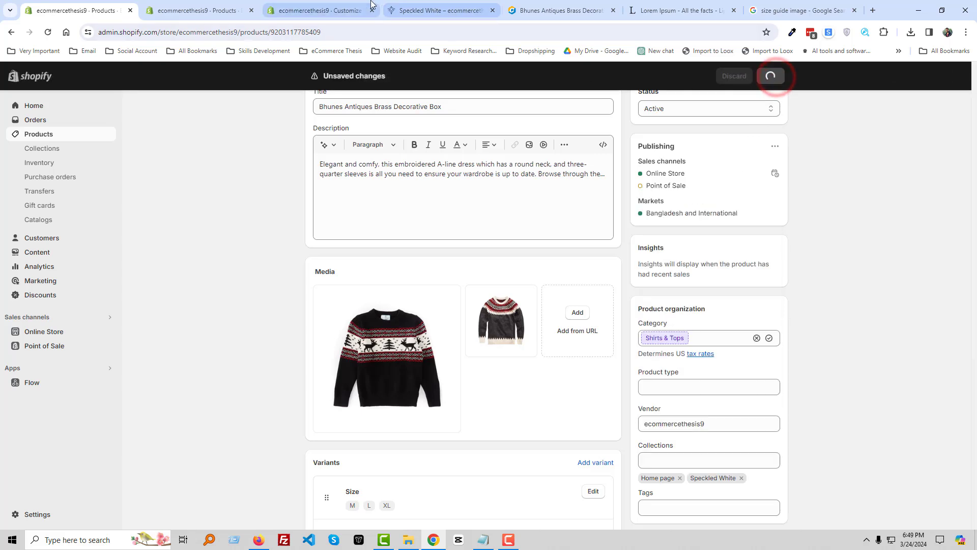
Reload the Speckled White collection on the storefront and open the Bhunes Antiques Brass Decorative Box product page.
left_click(410, 10)
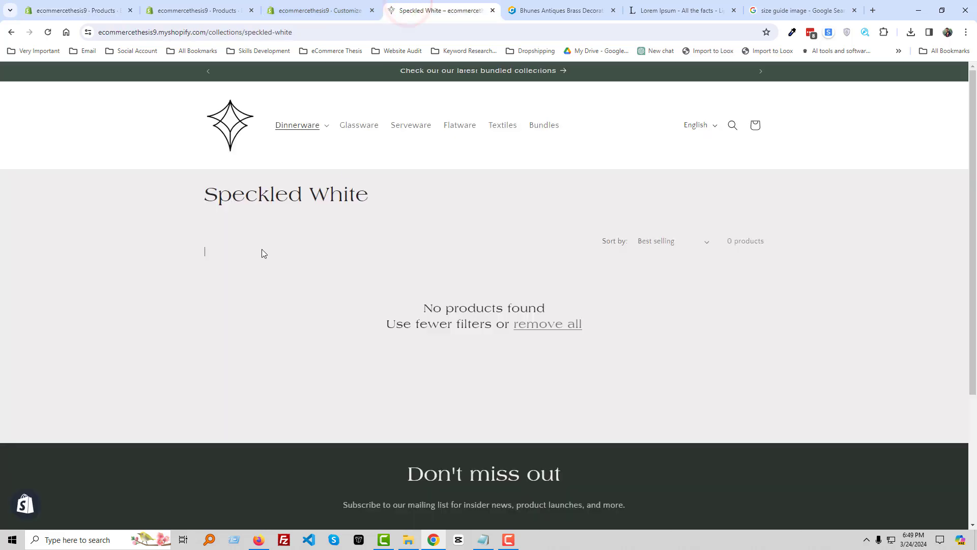
right_click(262, 250)
left_click(297, 290)
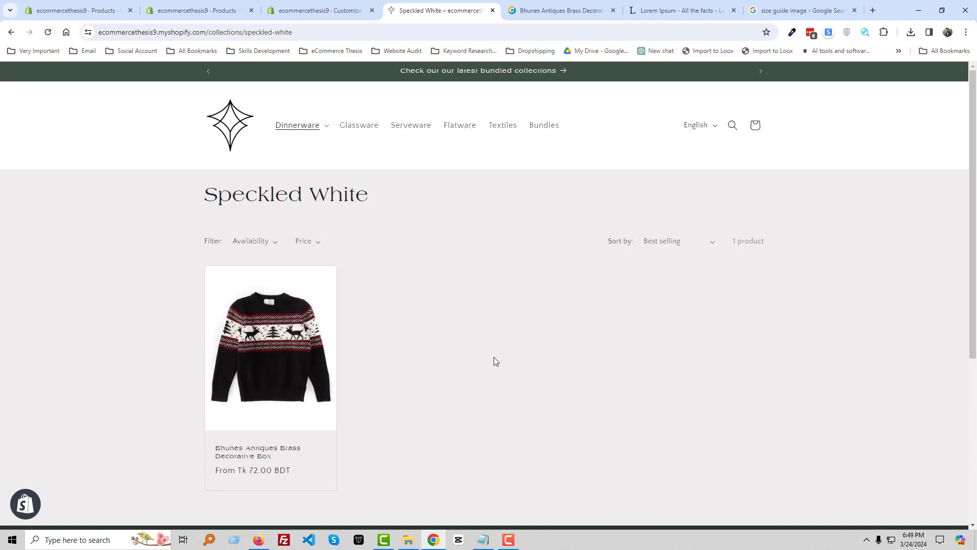
left_click(243, 450)
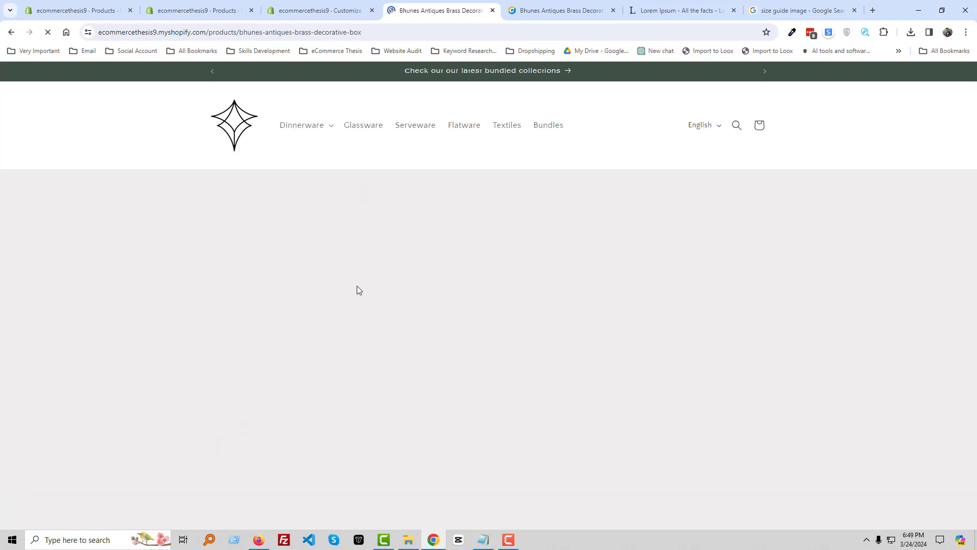
Test the M, L and XL size options and the Size Guide pop-up on the live product page.
scroll(441, 247, "down", 3)
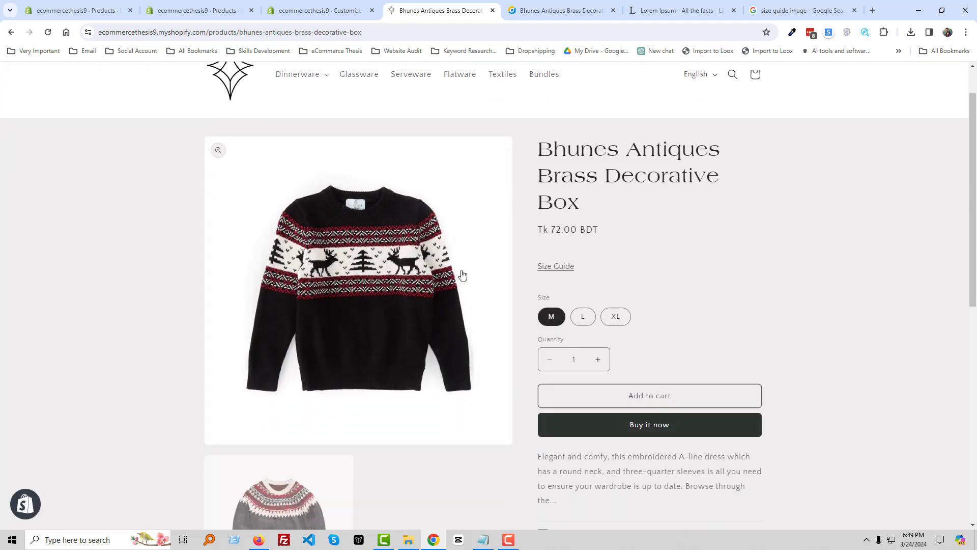
left_click(578, 229)
left_click(616, 227)
left_click(560, 229)
left_click(581, 228)
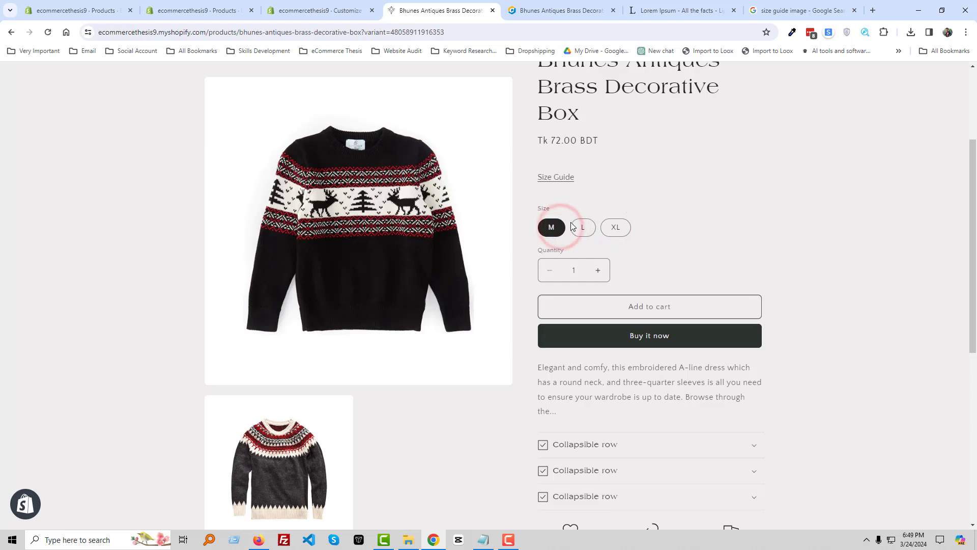
left_click(617, 226)
scroll(652, 233, "up", 1)
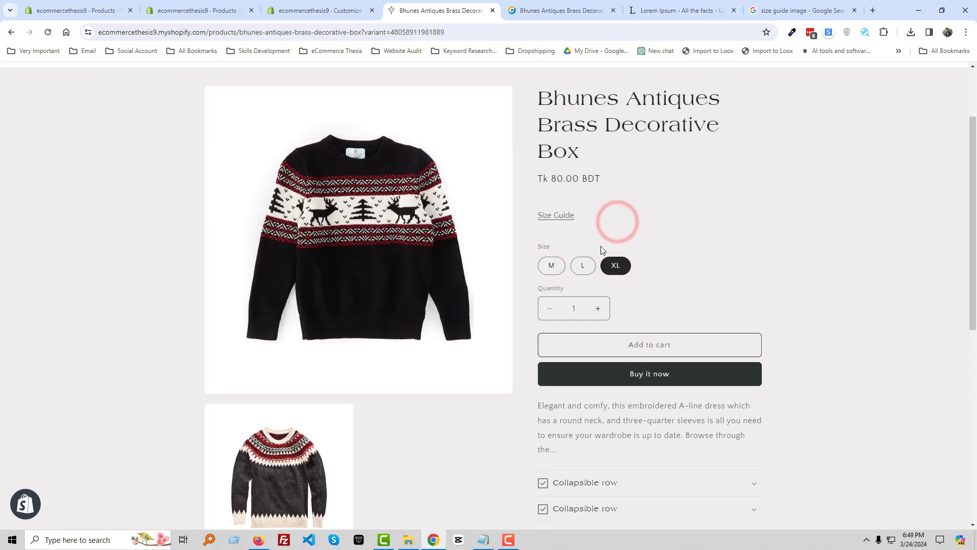
left_click(550, 215)
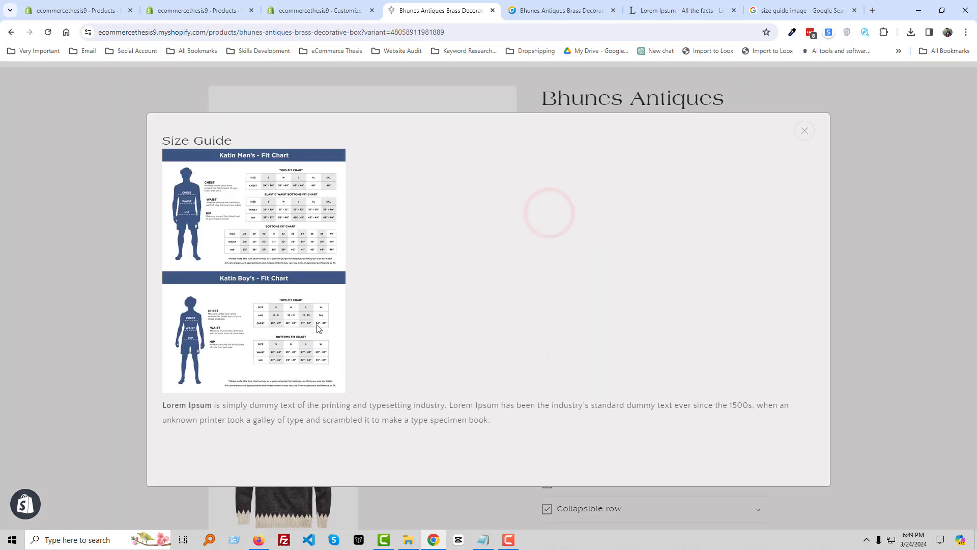
left_click(805, 132)
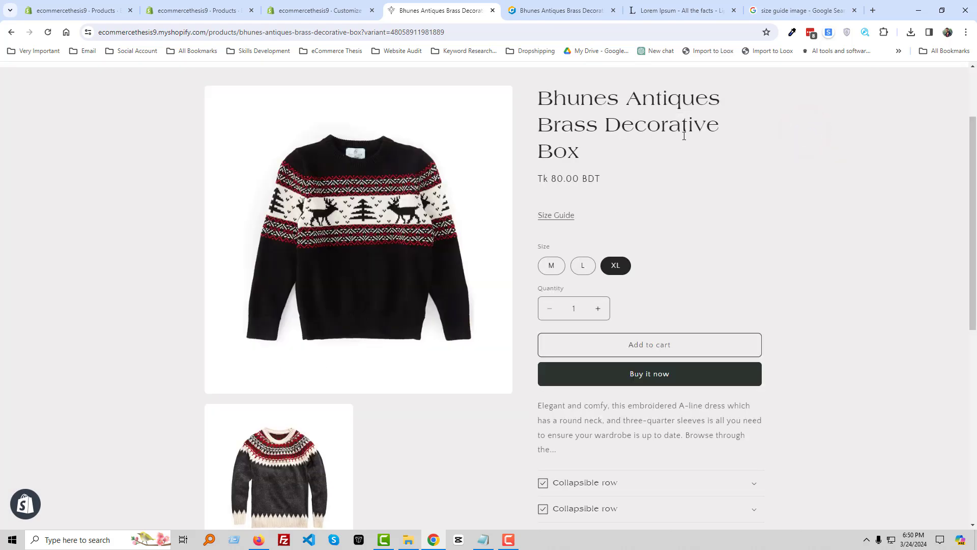
Test expanding and collapsing the collapsible rows on the live product page and view the Icon with text block.
scroll(609, 247, "down", 4)
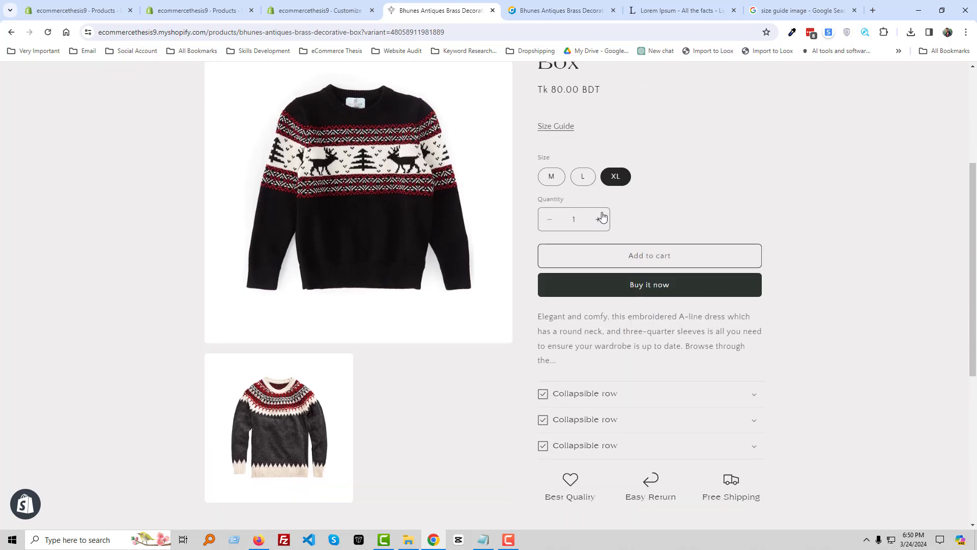
left_click(564, 292)
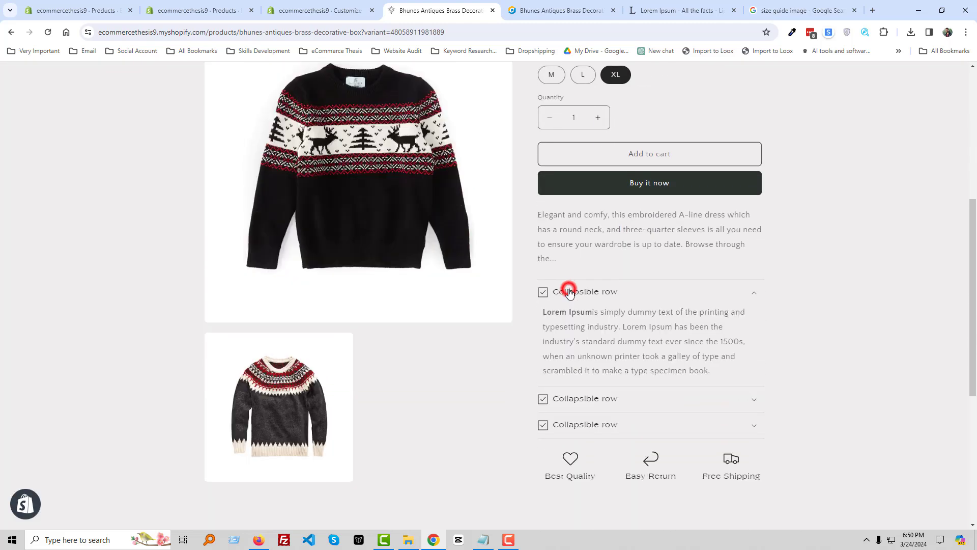
left_click(594, 399)
scroll(597, 379, "down", 4)
scroll(598, 377, "down", 1)
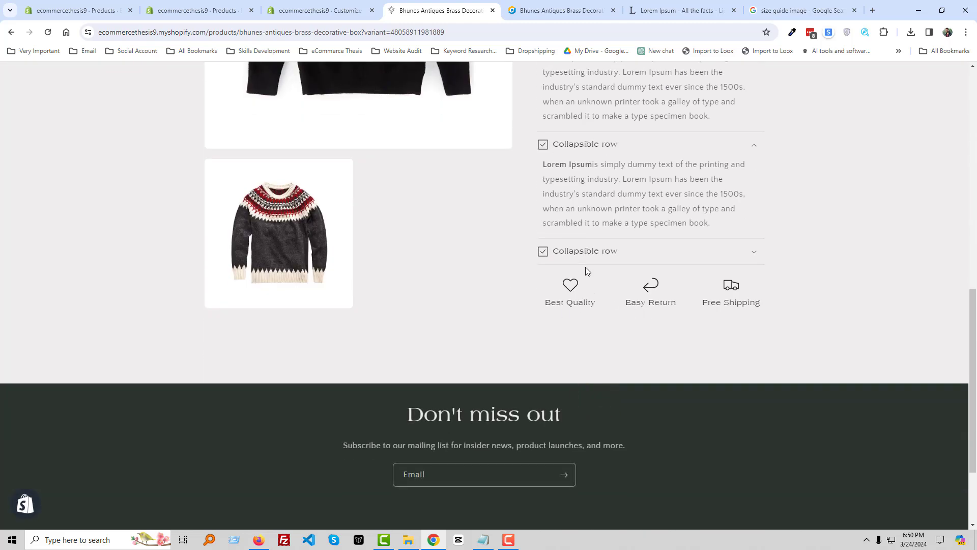
left_click(707, 145)
scroll(708, 143, "up", 2)
left_click(727, 182)
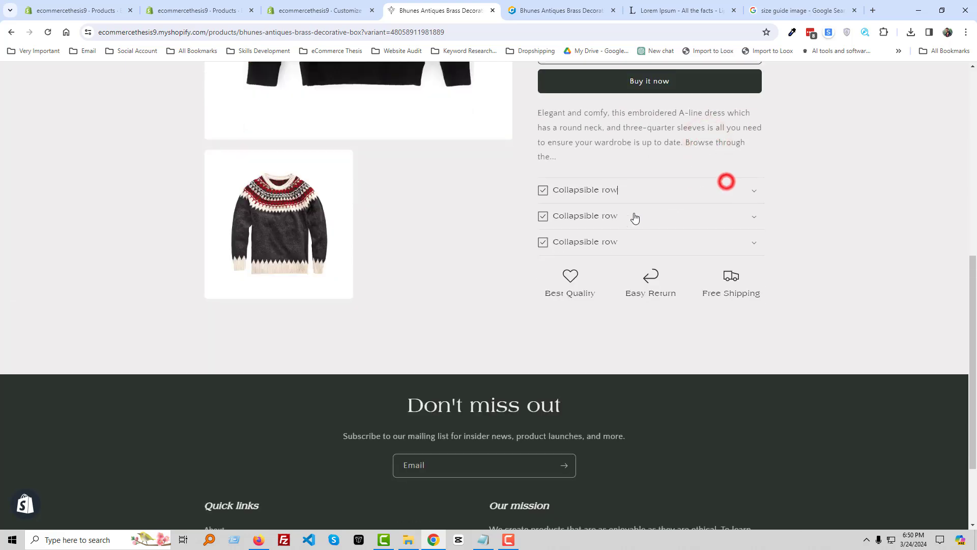
Return to the theme editor, add a Video section to the product template and place it above Related products.
left_click(305, 9)
scroll(510, 347, "down", 7)
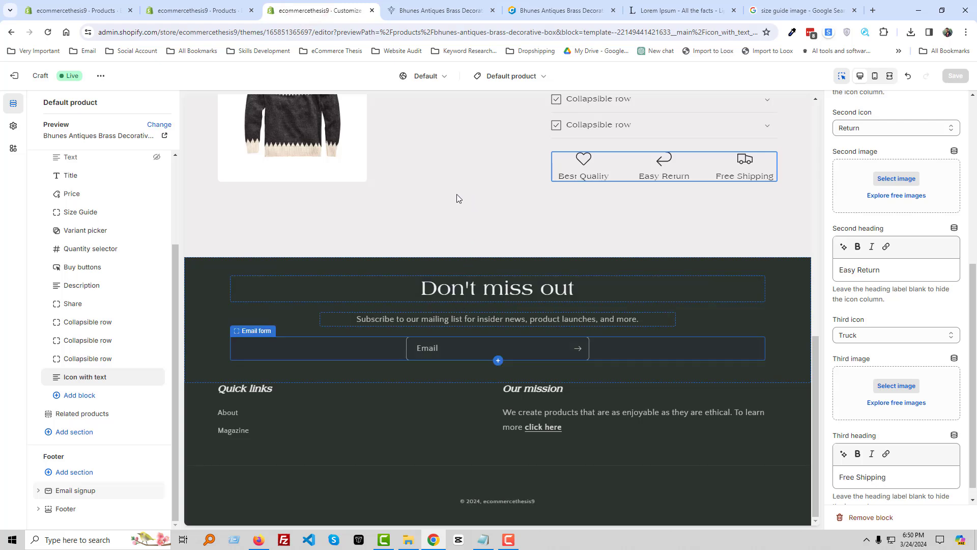
scroll(286, 248, "up", 1)
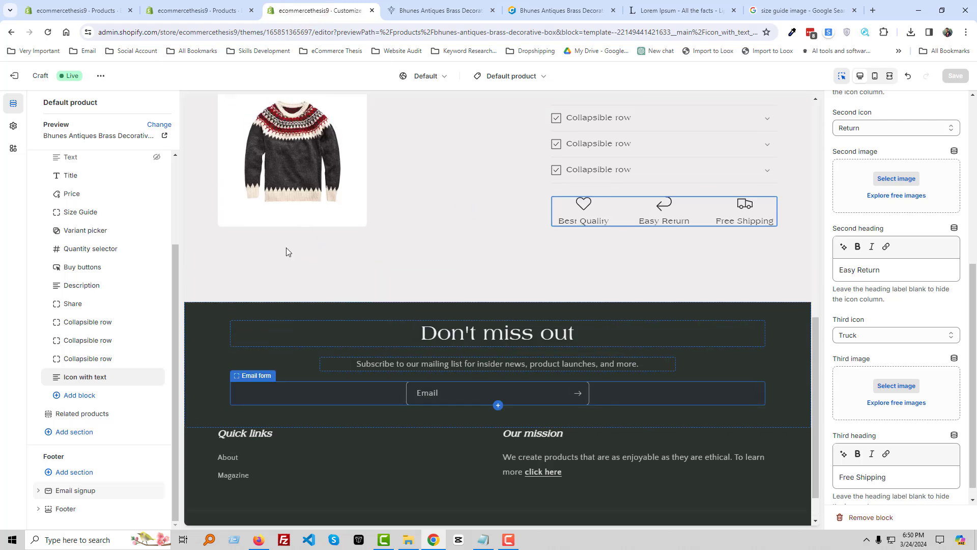
left_click(76, 414)
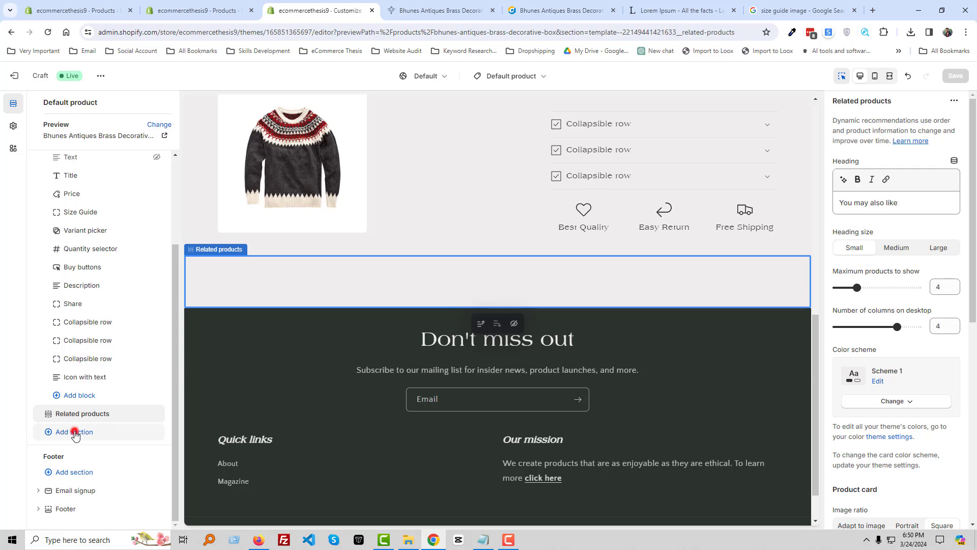
left_click(75, 433)
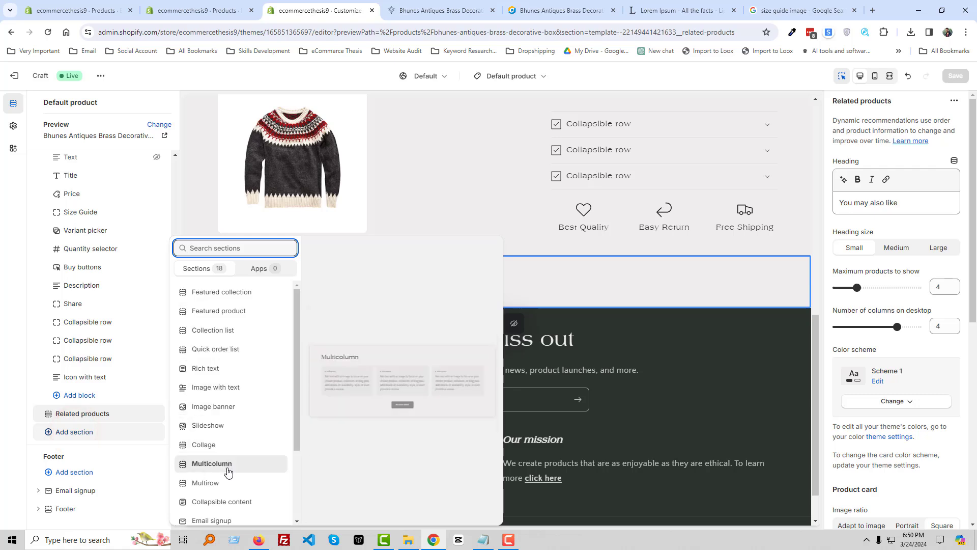
scroll(228, 472, "down", 1)
scroll(232, 483, "down", 1)
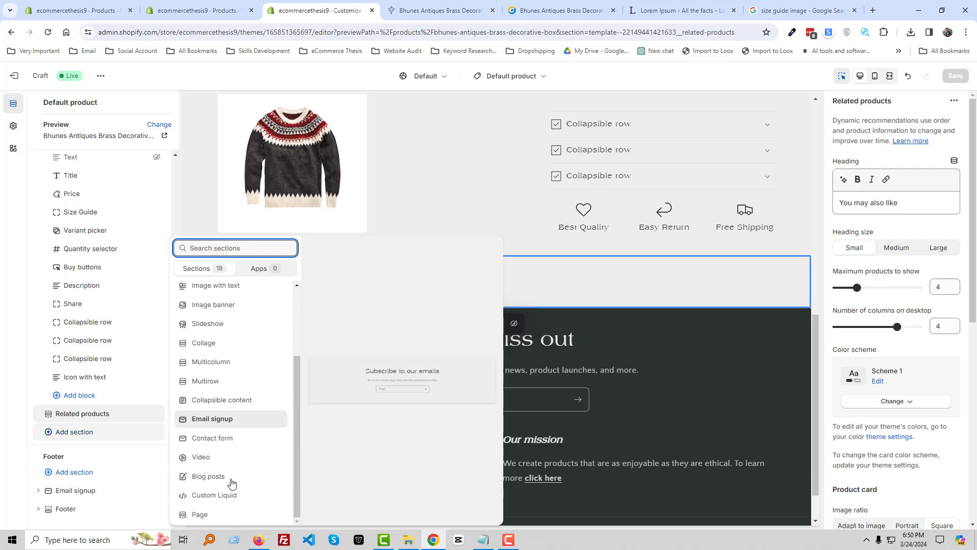
left_click(218, 455)
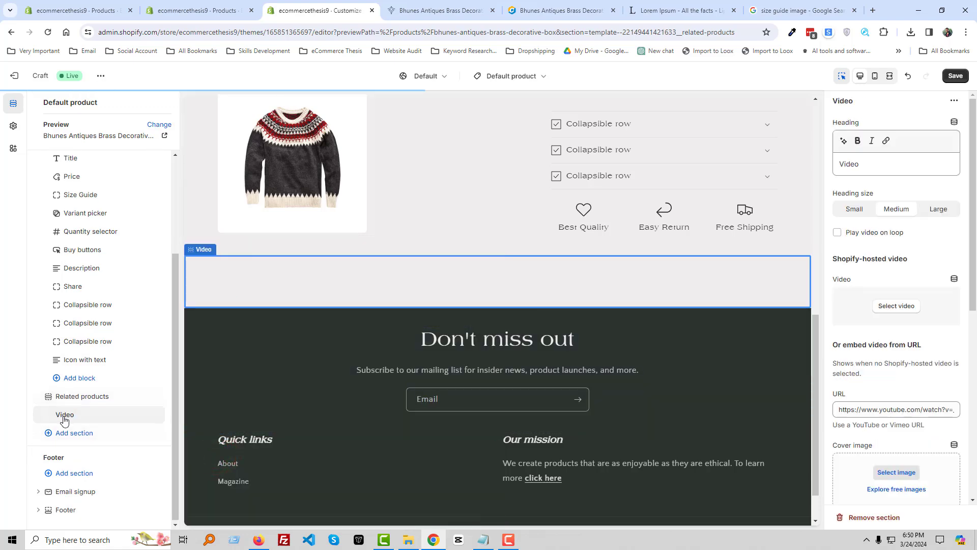
left_click(56, 413)
left_click_drag(56, 412, 51, 395)
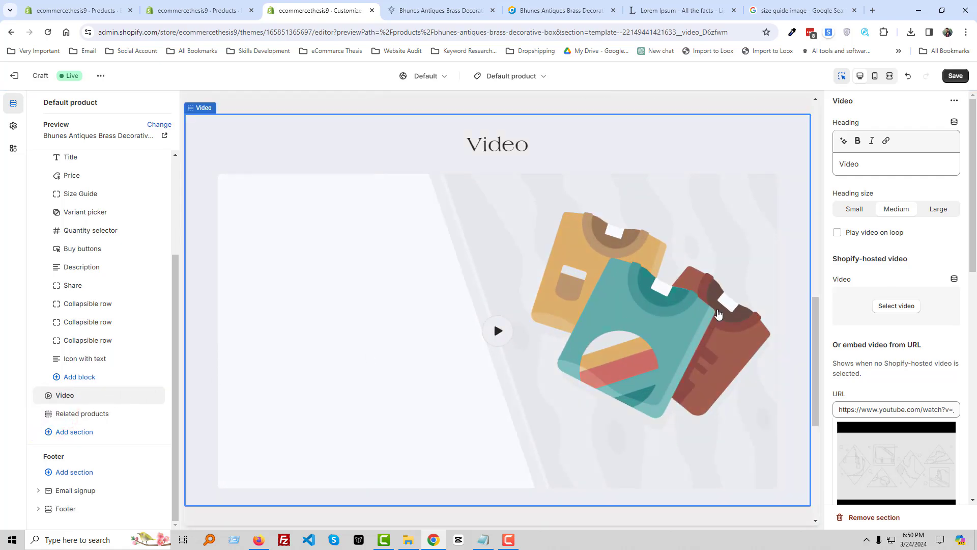
Set the Video section's cover image to four-plants-on-monochrome-background from the store library.
scroll(906, 356, "down", 4)
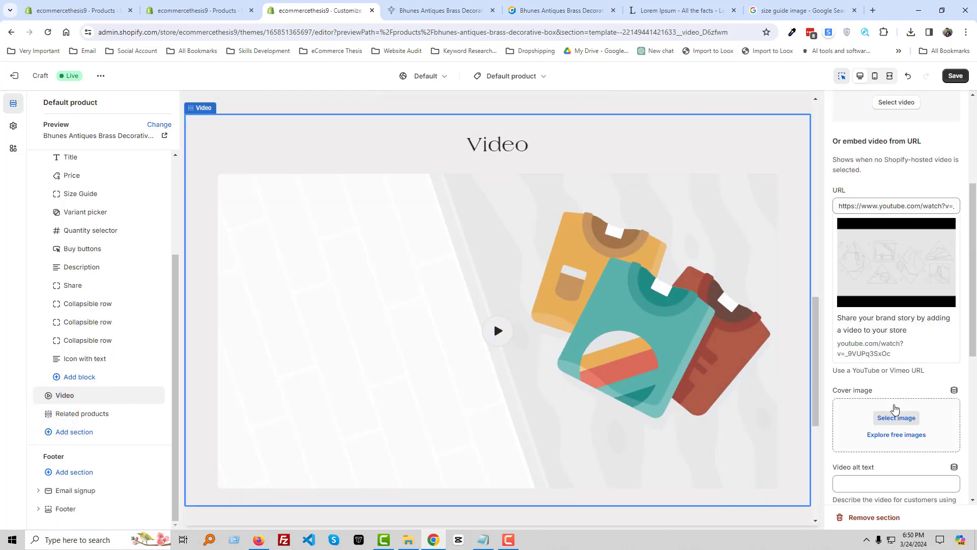
left_click(909, 418)
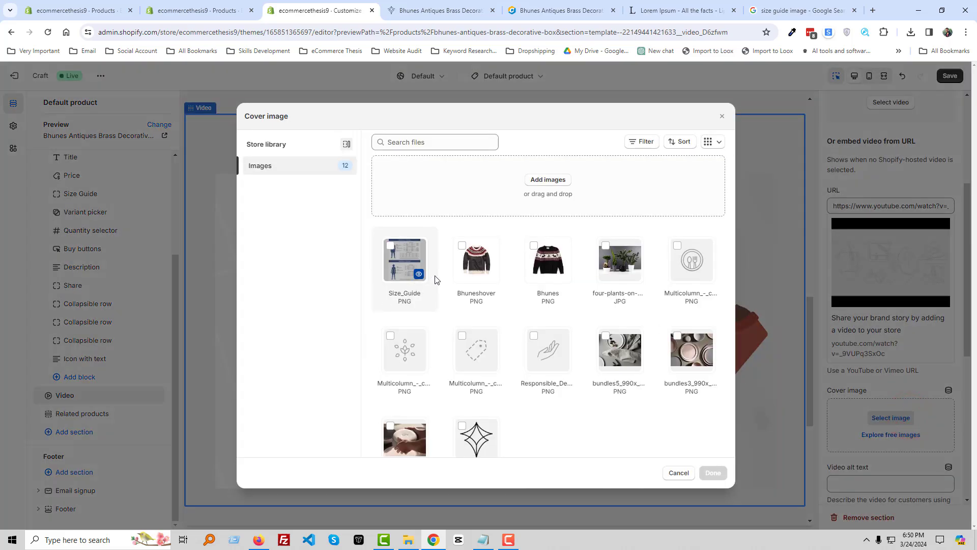
left_click(619, 258)
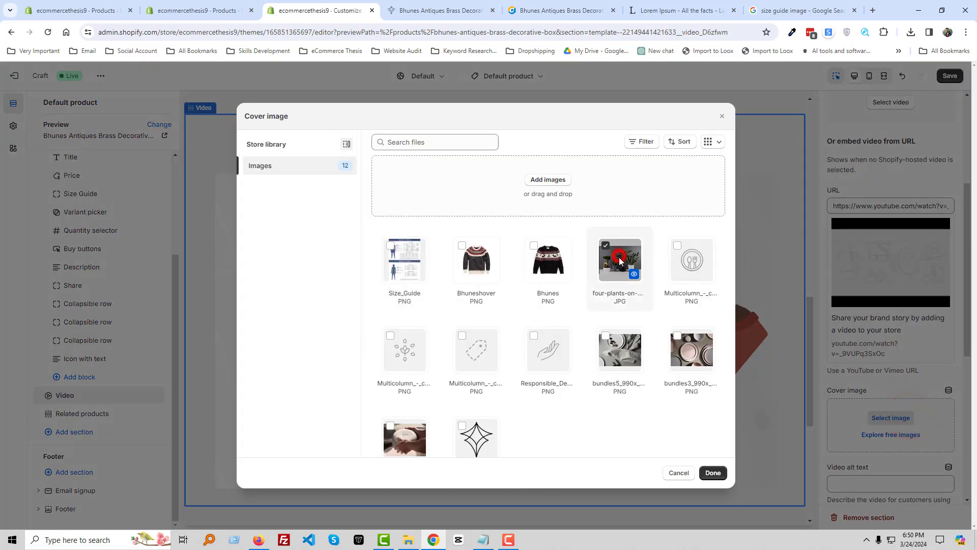
left_click(714, 473)
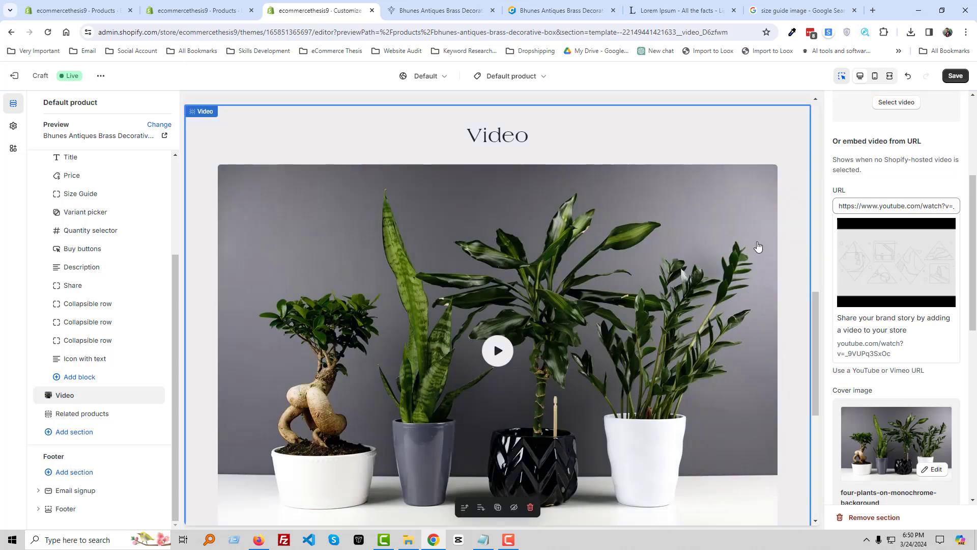
Clear the Video section's heading text, save the product template and check the preview.
scroll(869, 211, "up", 4)
double_click(850, 164)
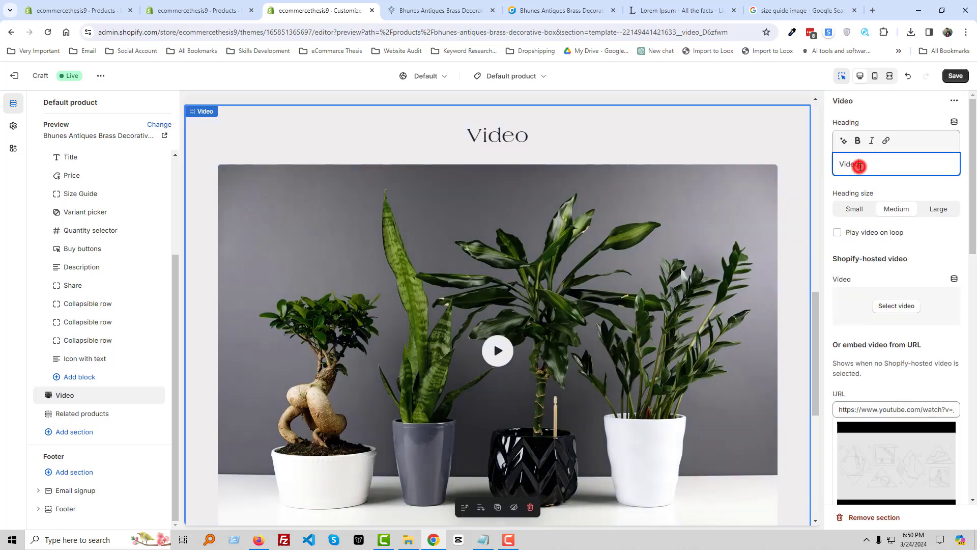
key("BackSpace")
scroll(670, 275, "down", 3)
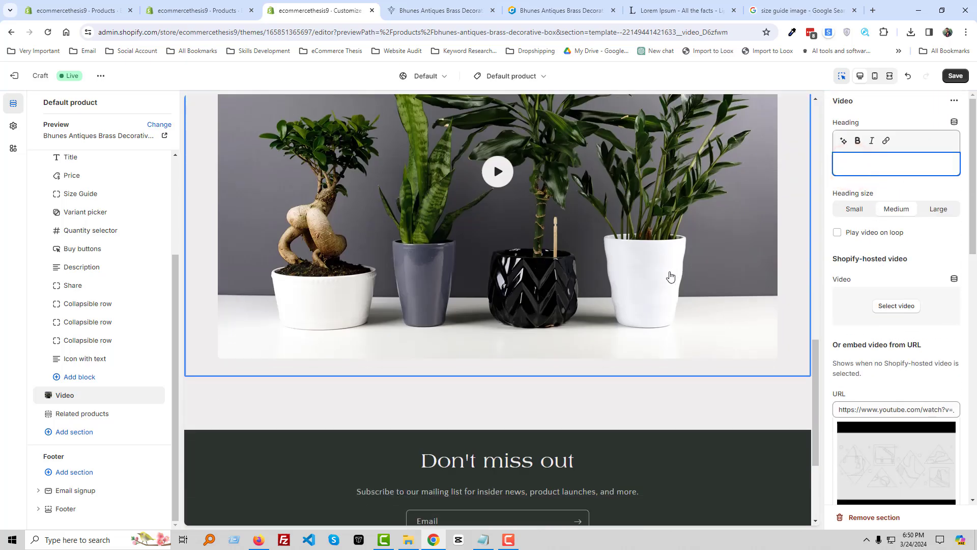
left_click(956, 75)
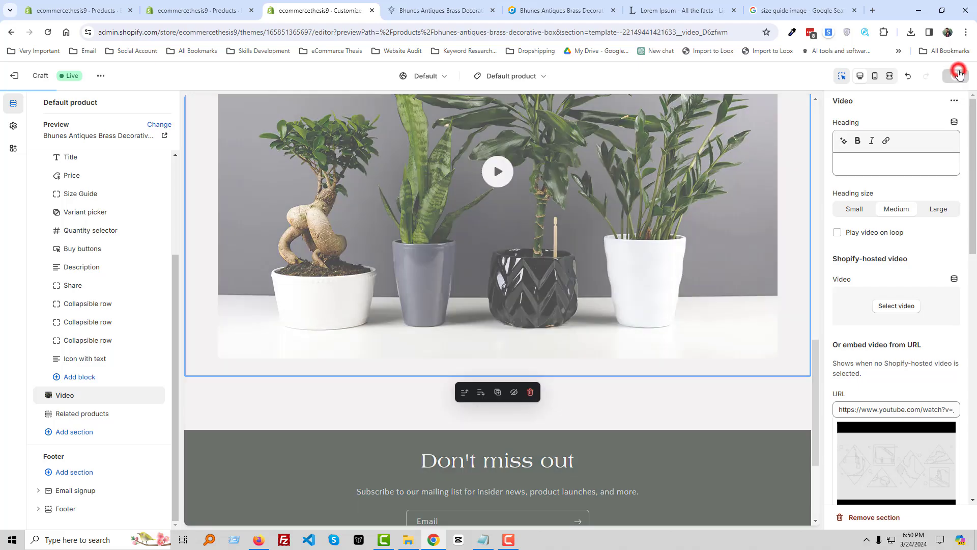
scroll(494, 337, "down", 5)
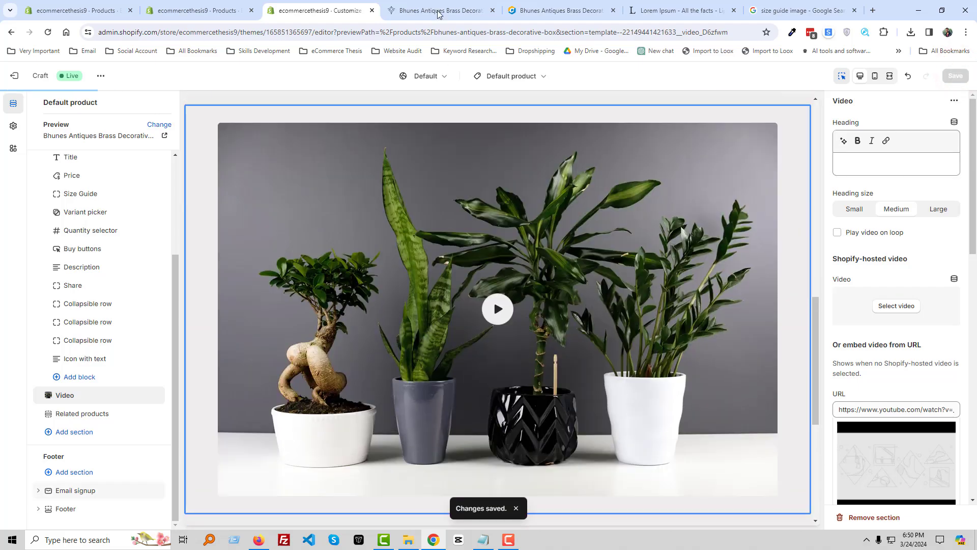
Refresh the live product page and review its layout from the product title down to the Video section.
left_click(438, 10)
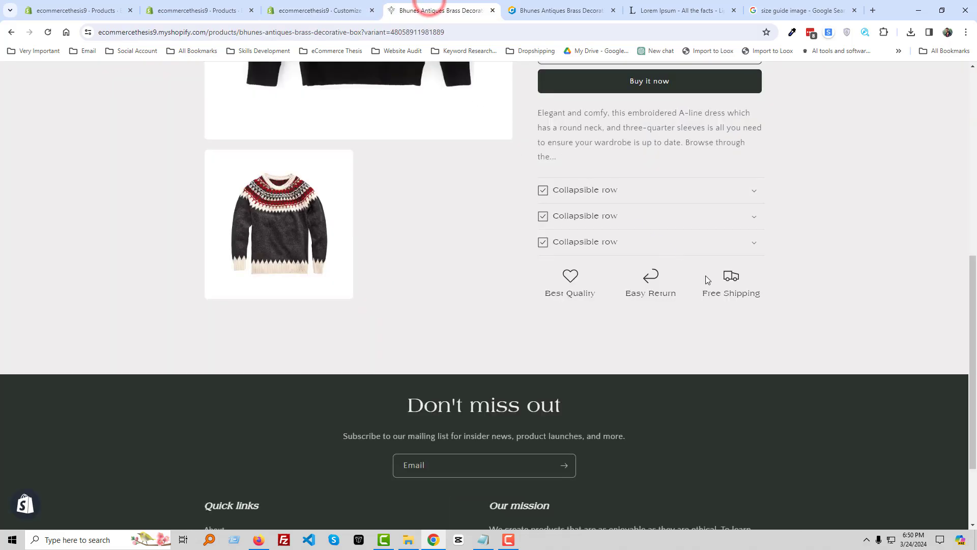
scroll(801, 328, "down", 5)
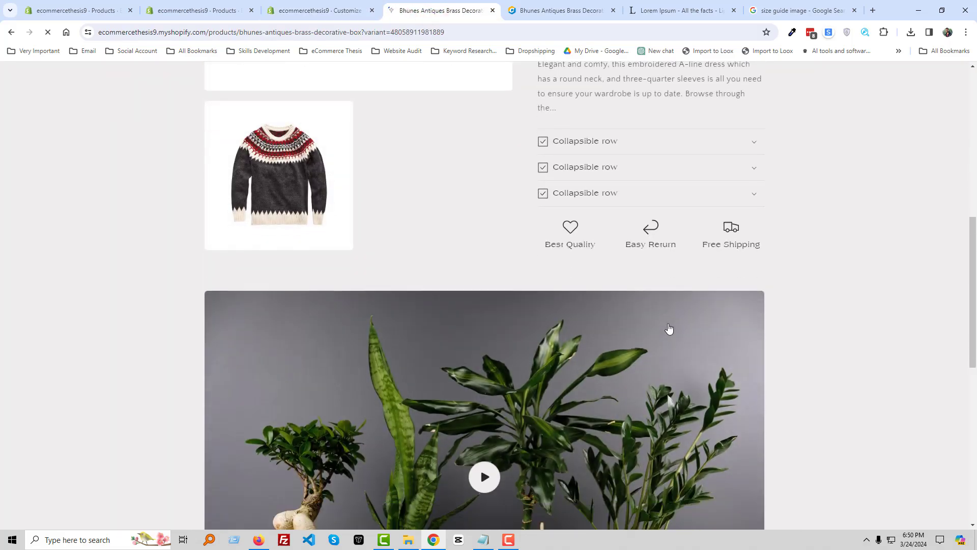
scroll(373, 294, "up", 12)
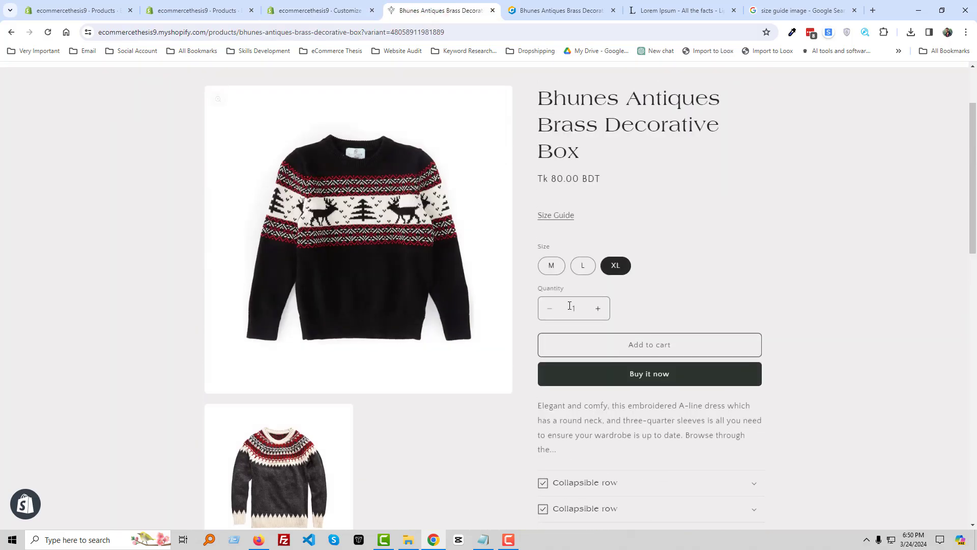
scroll(457, 307, "down", 8)
scroll(456, 307, "down", 4)
scroll(524, 294, "up", 10)
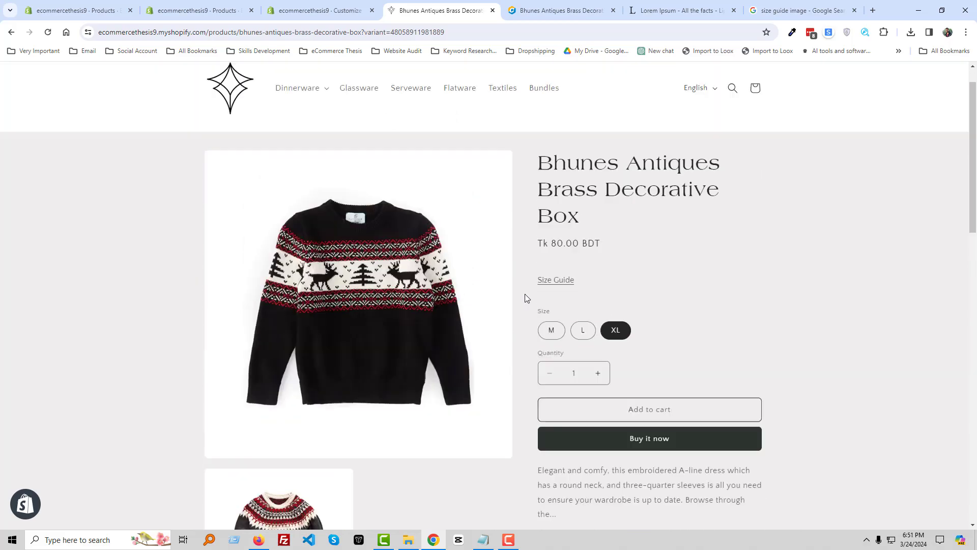
scroll(525, 294, "down", 6)
scroll(449, 299, "down", 5)
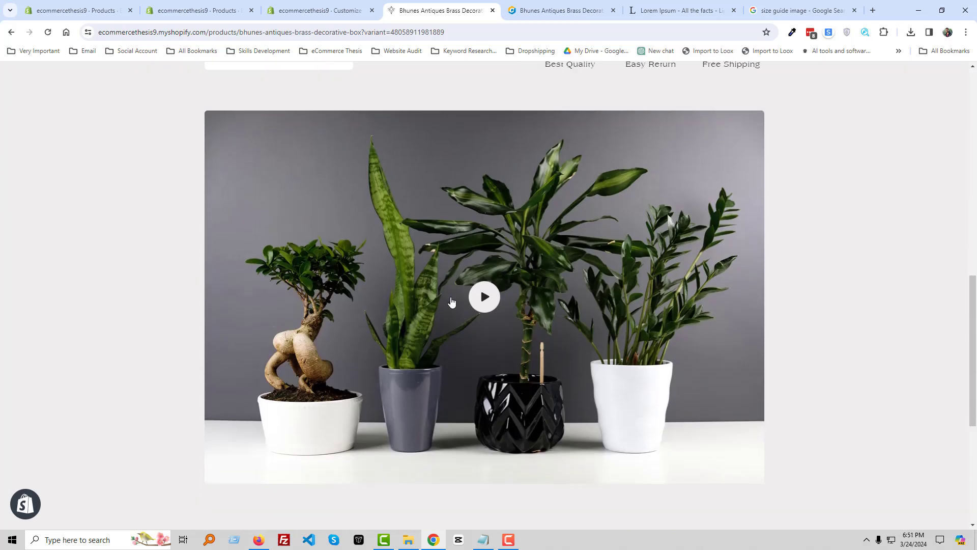
scroll(606, 298, "up", 11)
scroll(560, 256, "up", 1)
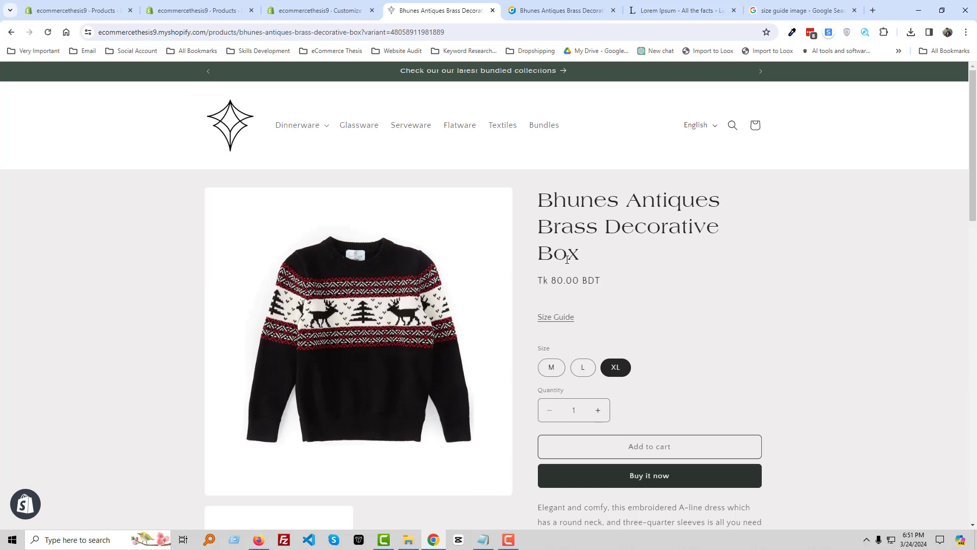
Inspect the live page in the browser's developer tools and select the product title's h1 element.
right_click(802, 254)
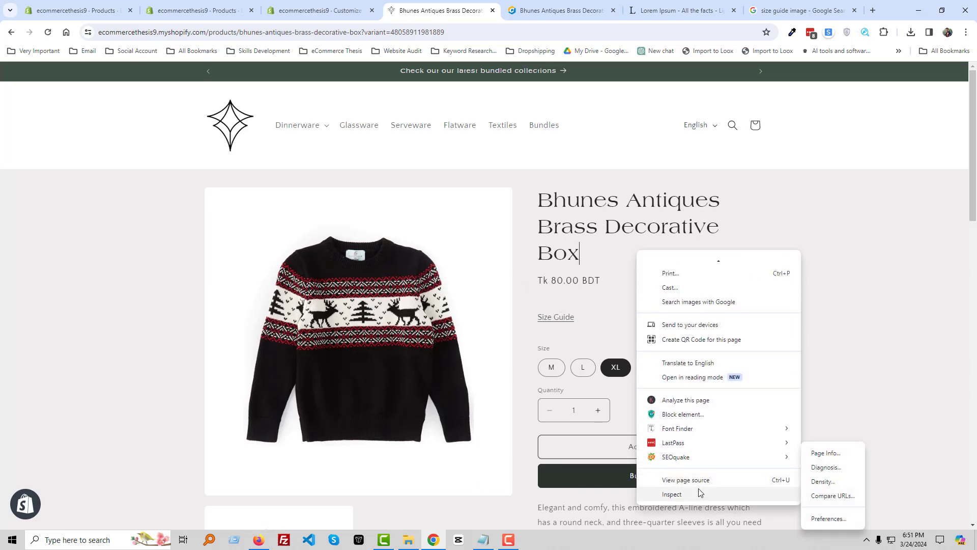
left_click(697, 494)
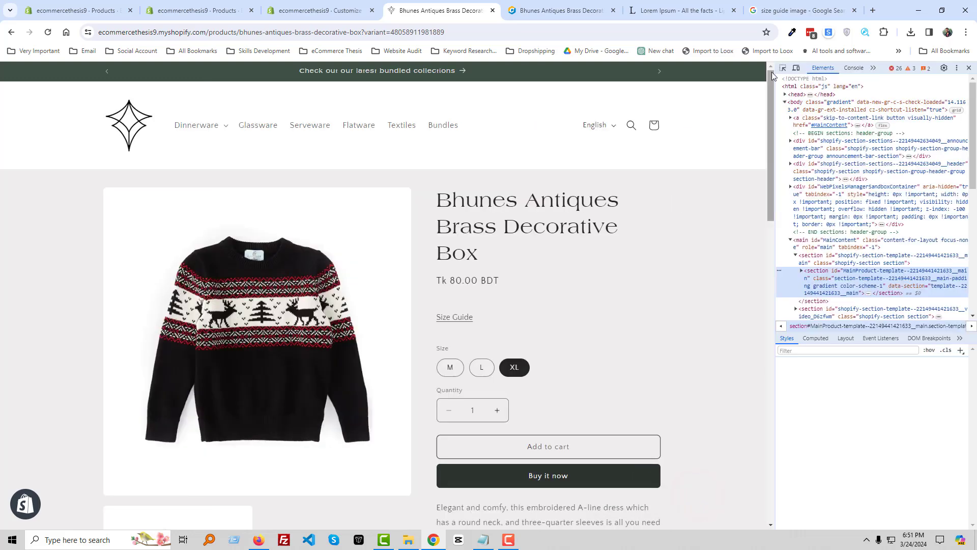
left_click(784, 68)
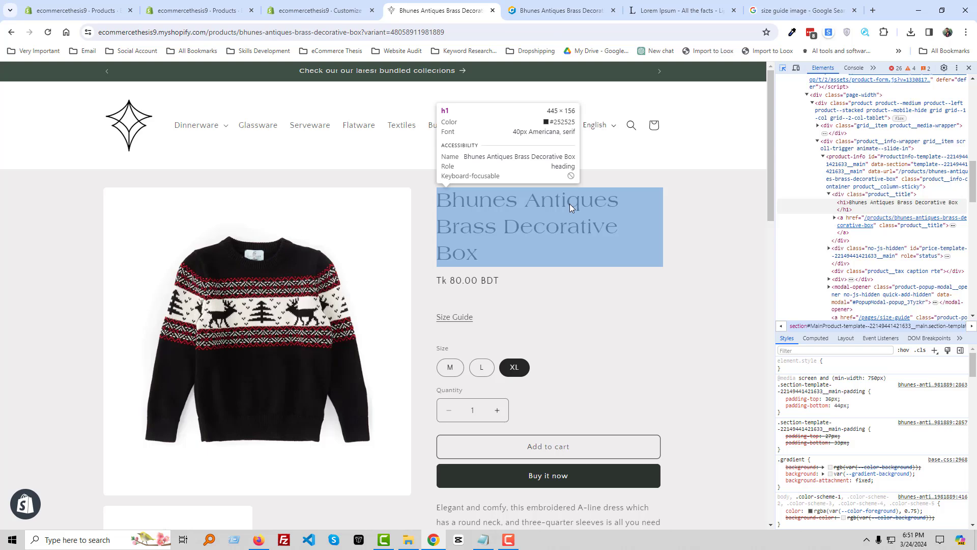
left_click(569, 204)
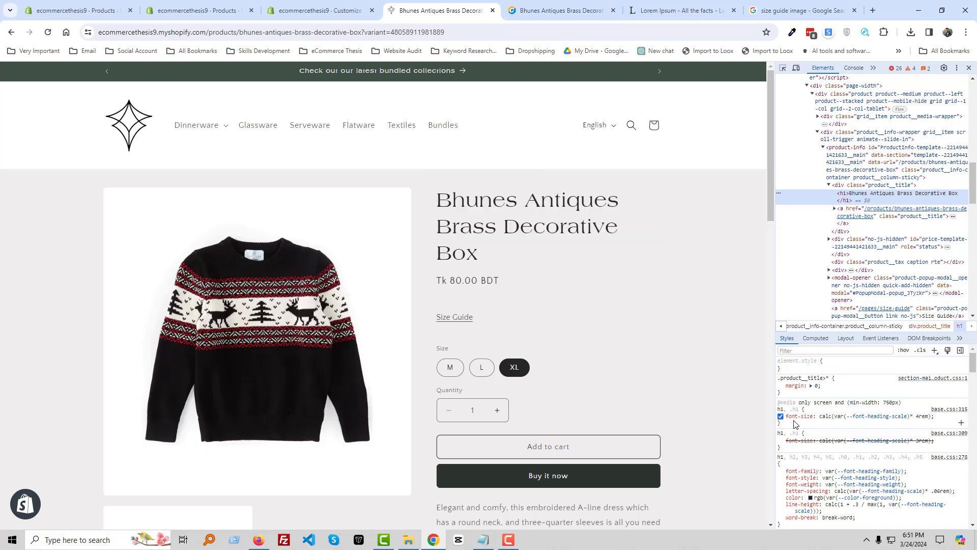
Try a font size of 28px on the product title's h1 rule and reduce it stepwise to 21px.
left_click(830, 416)
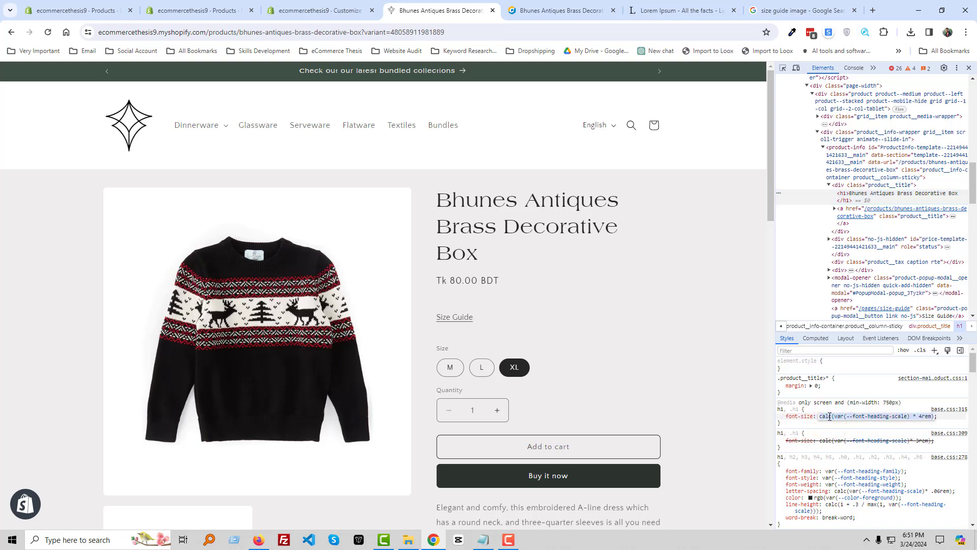
type("28")
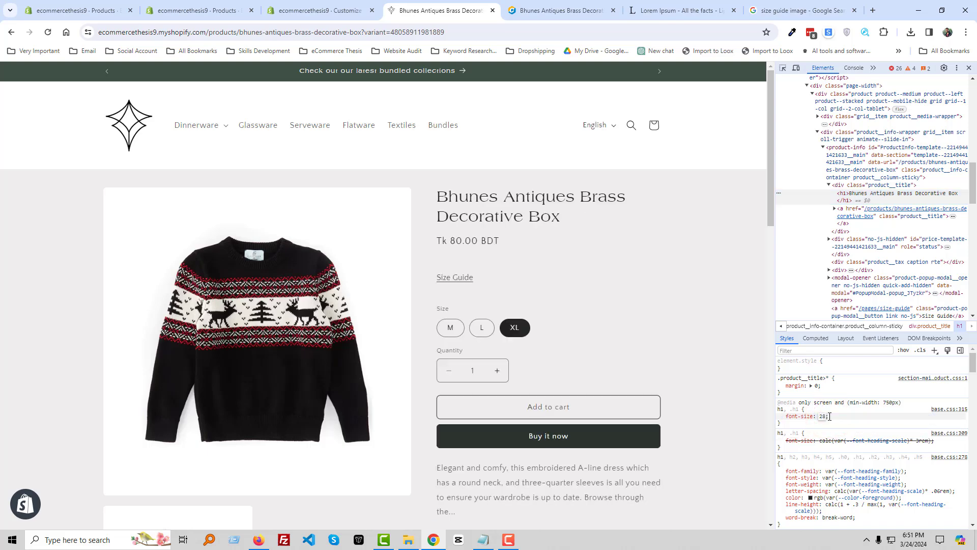
type("px")
key("Down")
key("Down")
key("Down")
key("Down")
key("Down")
key("Down")
key("Down")
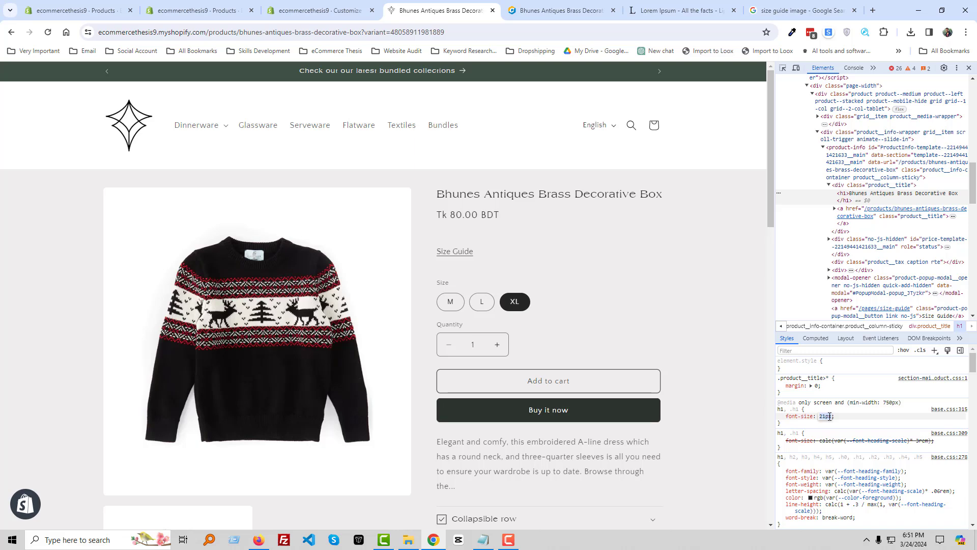
Raise the title's font size stepwise to 28px, then disable and re-enable that font-size declaration to compare.
key("Up")
key("Up")
key("Up")
key("Up")
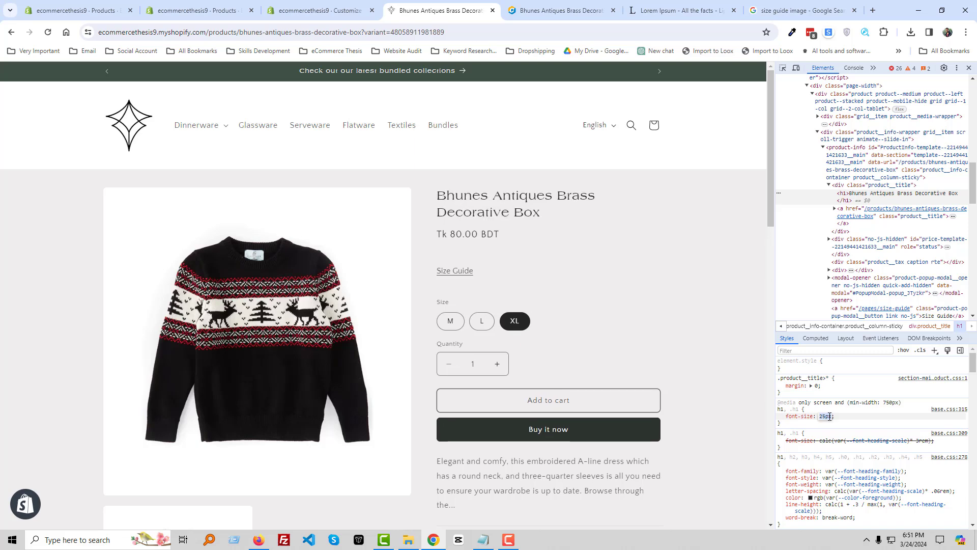
key("Up")
key("Up")
key("Up")
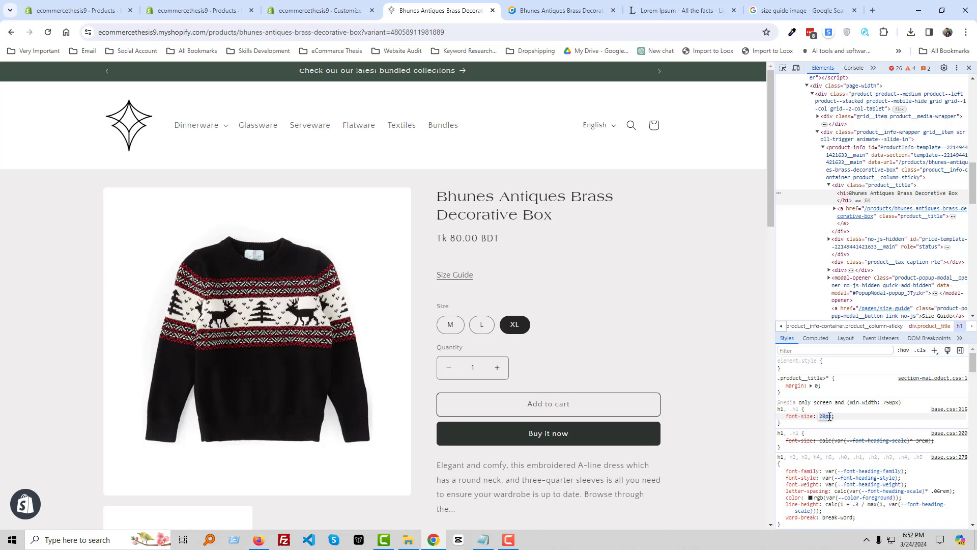
left_click(782, 417)
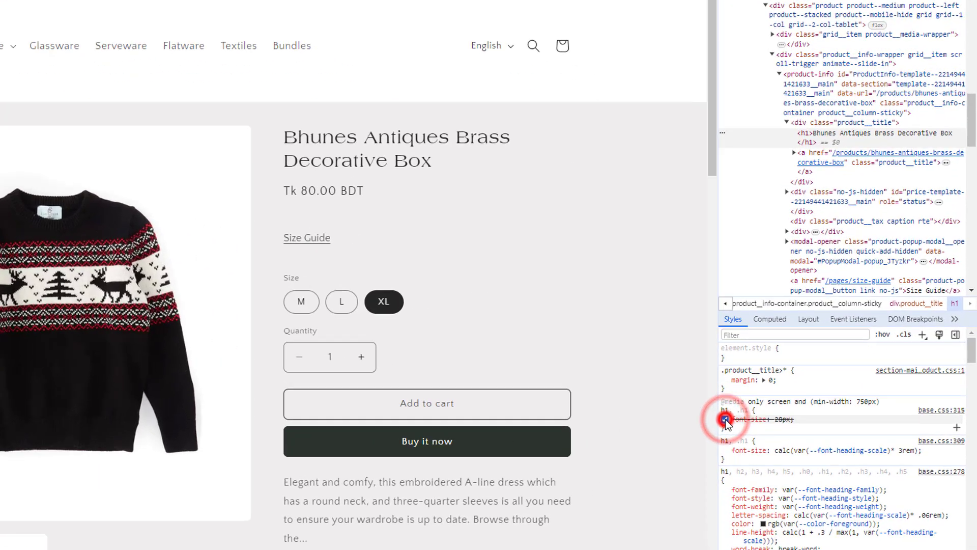
left_click(725, 419)
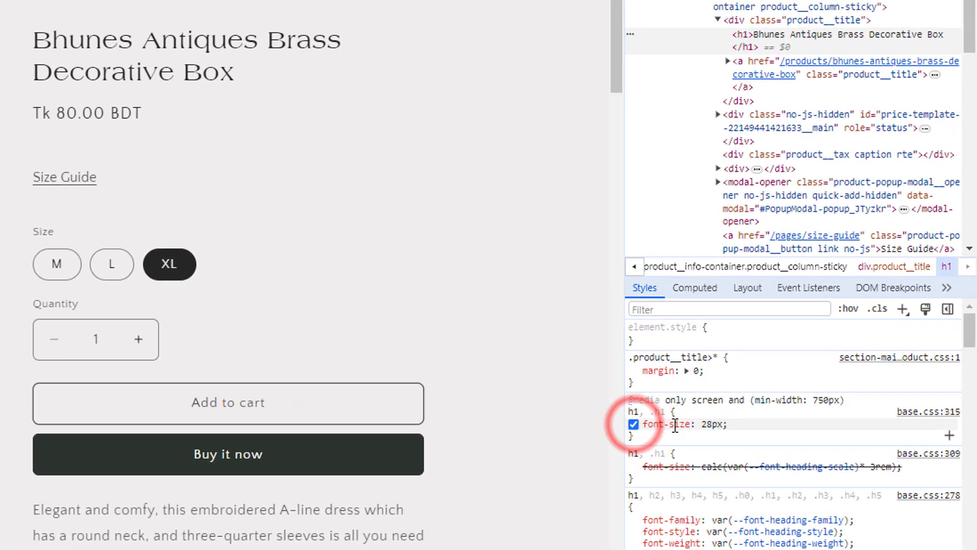
Try the product title's font size at 22px, then lower it to 21px.
left_click(780, 419)
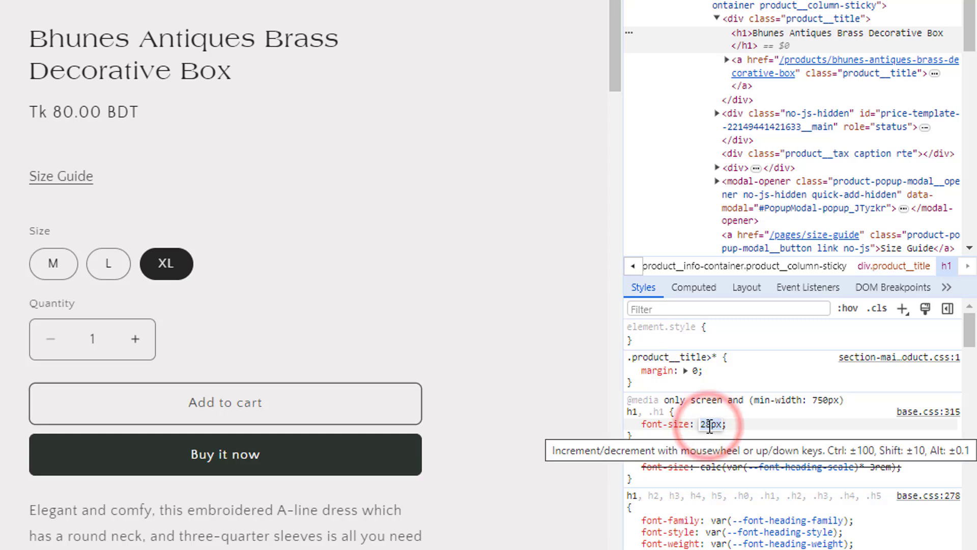
type("22")
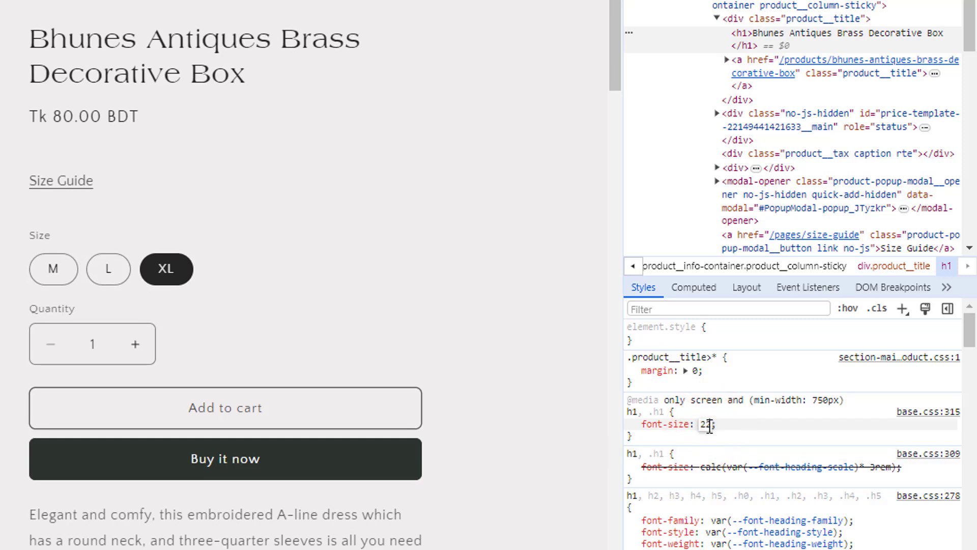
type("px")
key("Down")
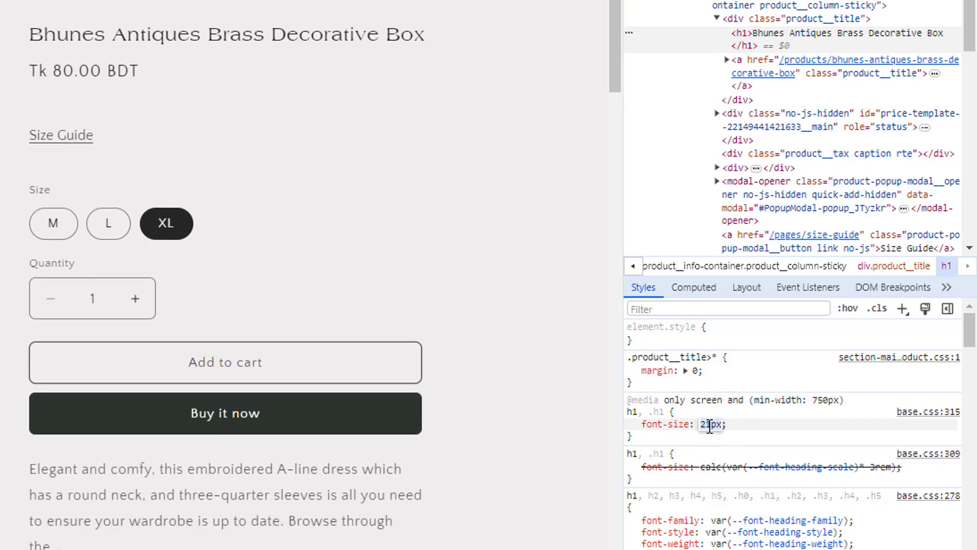
left_click(759, 429)
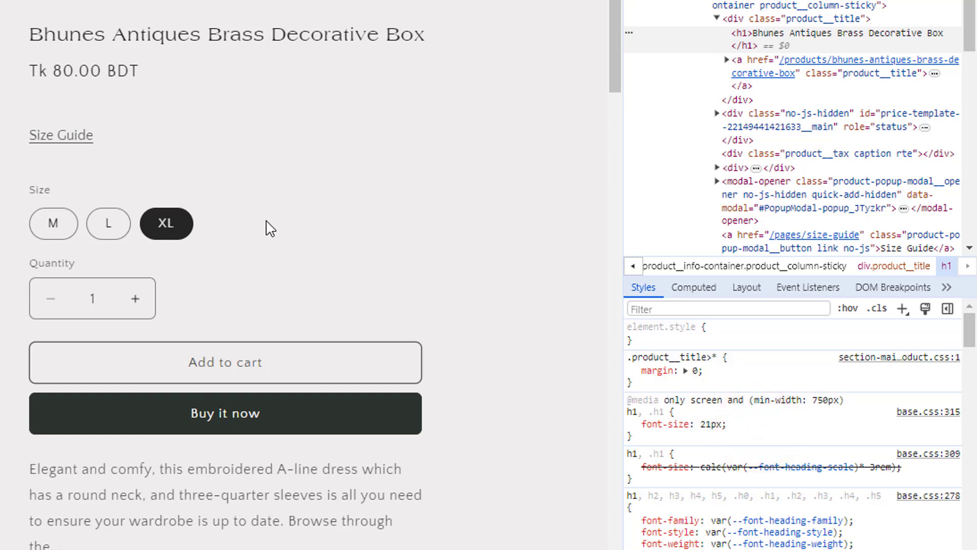
Increase the title's font size up to 27px, settle on 26px, and highlight the rule's h1, .h1 selector.
left_click(710, 424)
key("Up")
key("Up")
key("Up")
key("Up")
key("Up")
key("Up")
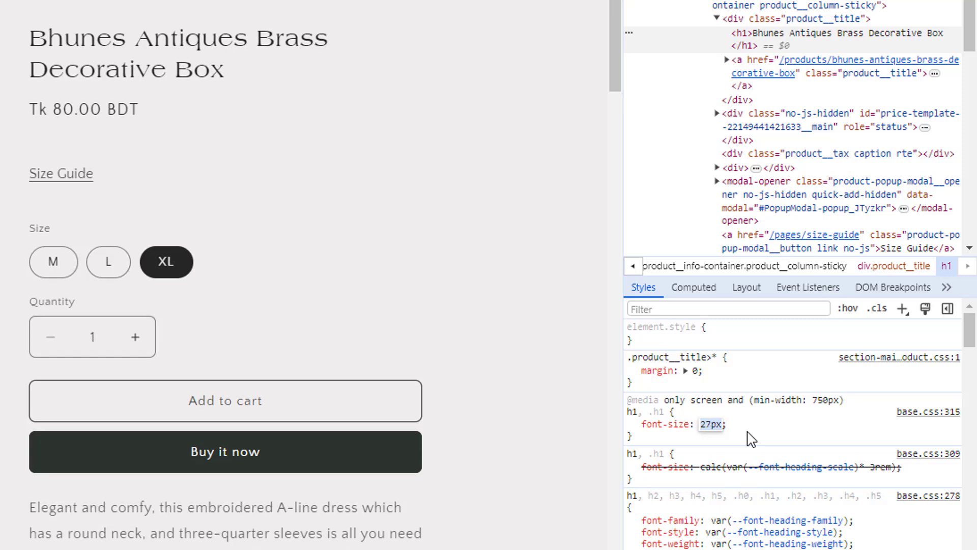
key("Down")
left_click(749, 429)
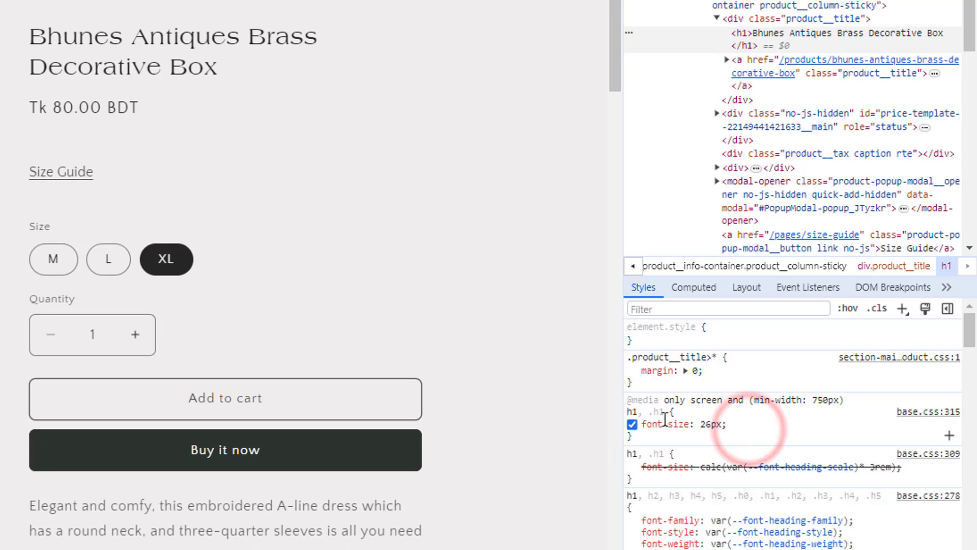
left_click(649, 412)
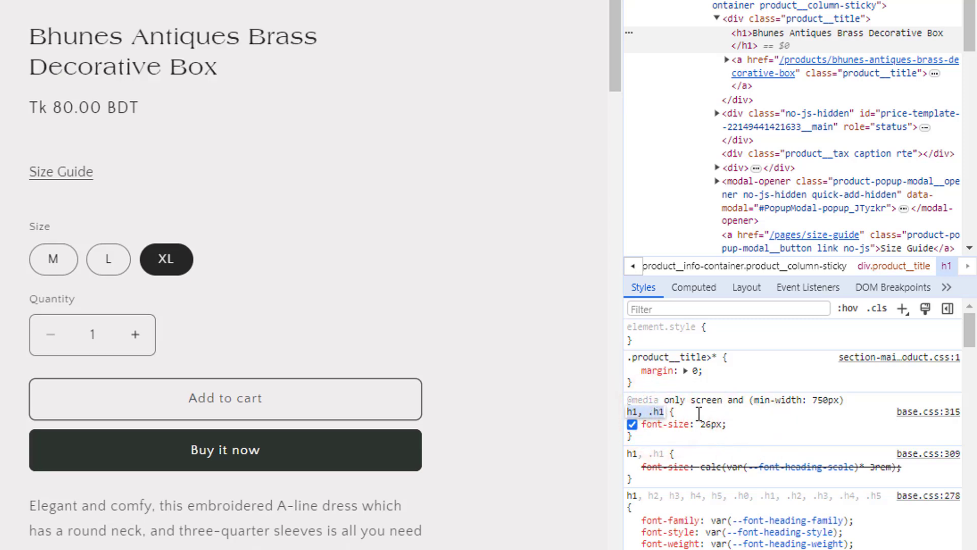
left_click(735, 413)
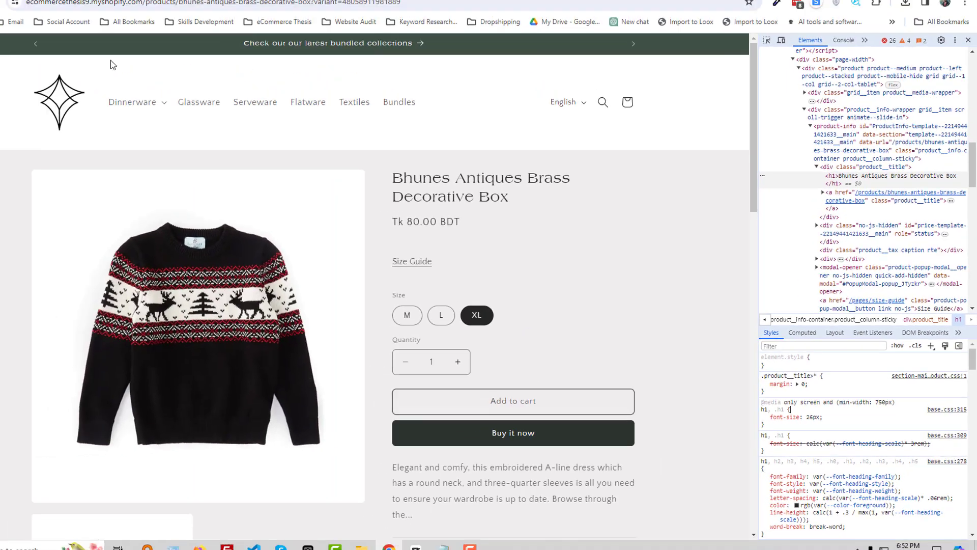
Switch to the Shopify admin, open the Craft theme's code, search its files for "base" and open base.css.
left_click(59, 11)
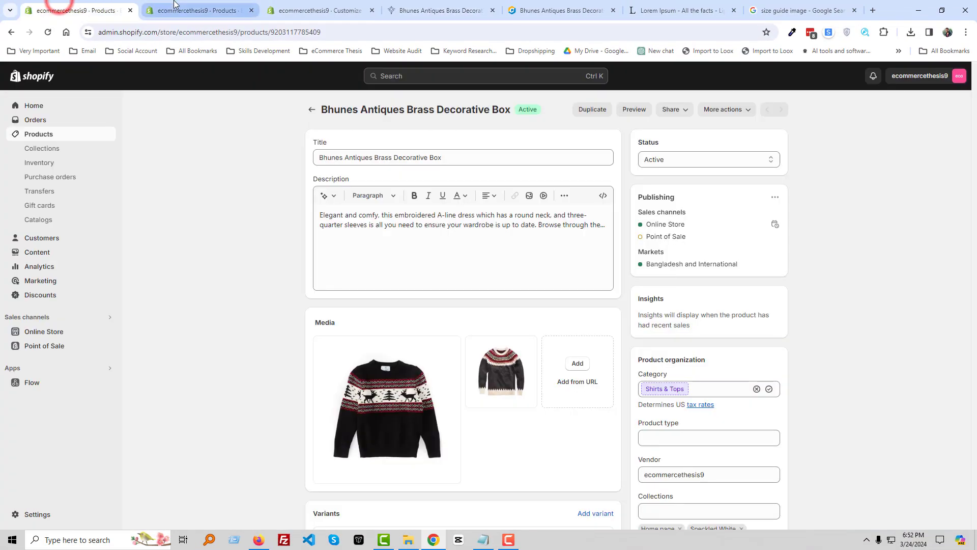
left_click(44, 332)
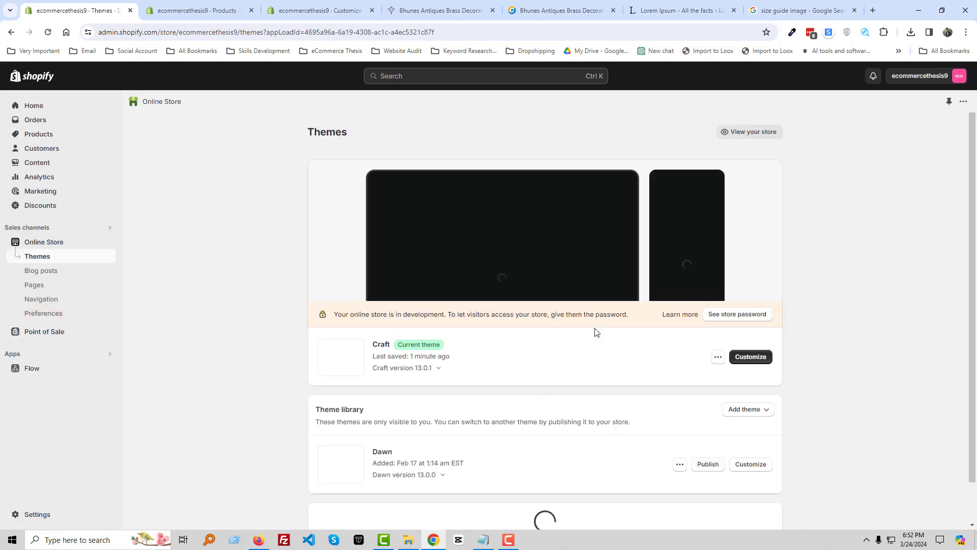
left_click(719, 357)
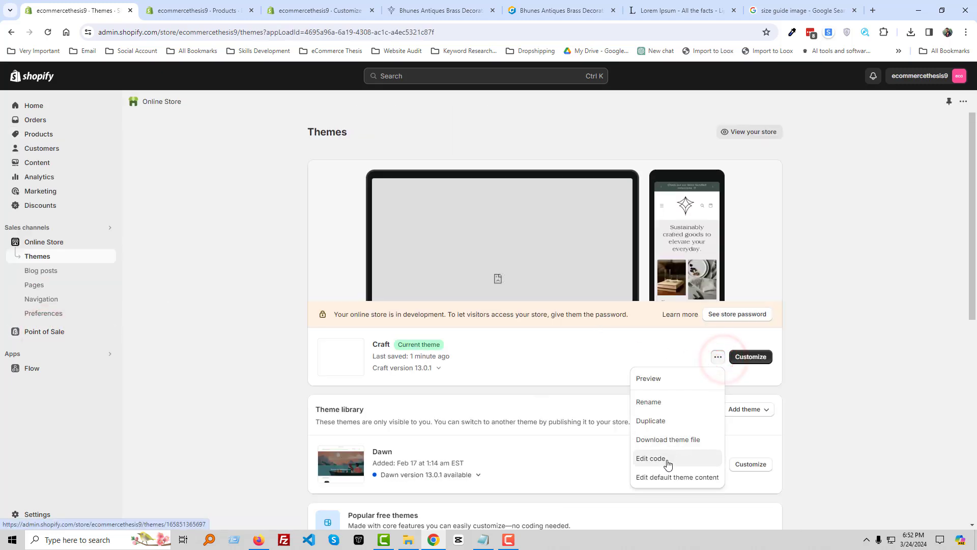
left_click(667, 459)
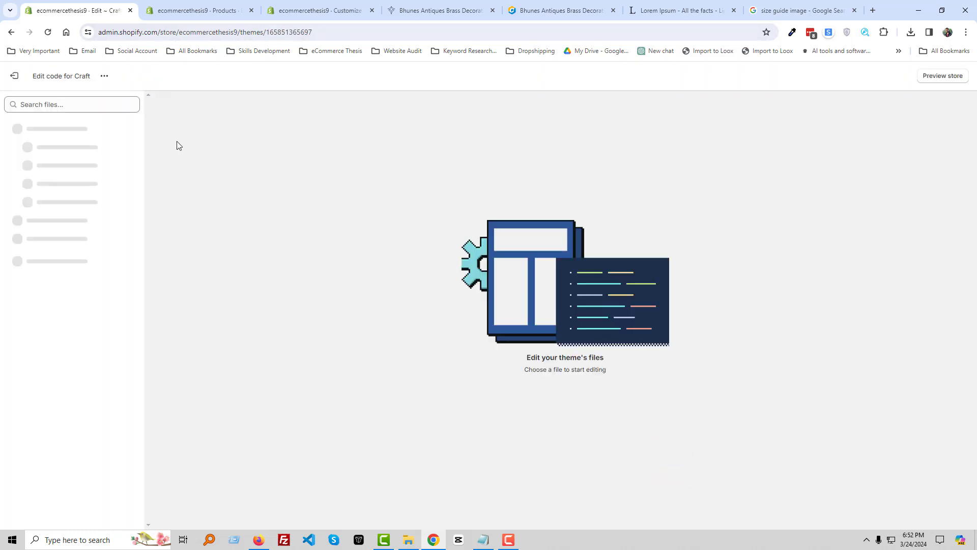
left_click(91, 108)
type("base")
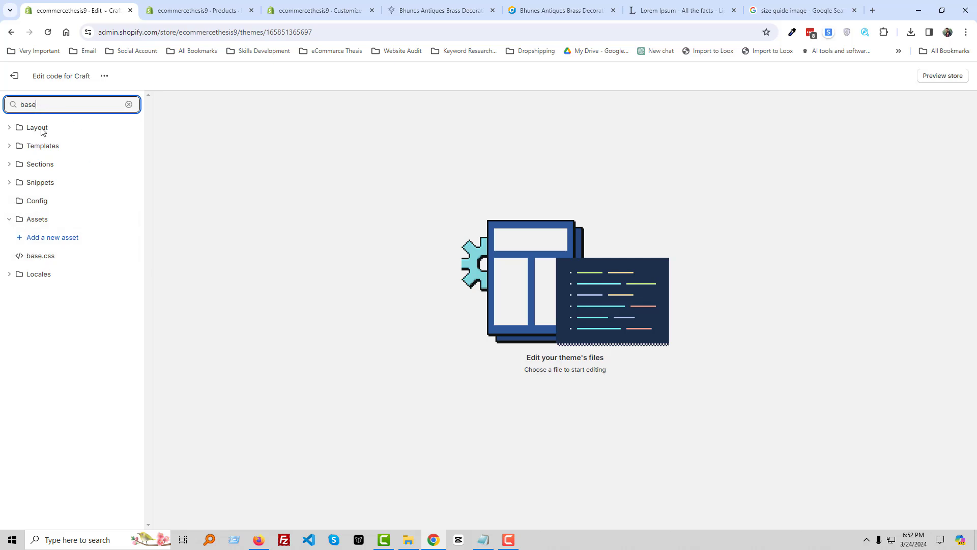
left_click(60, 257)
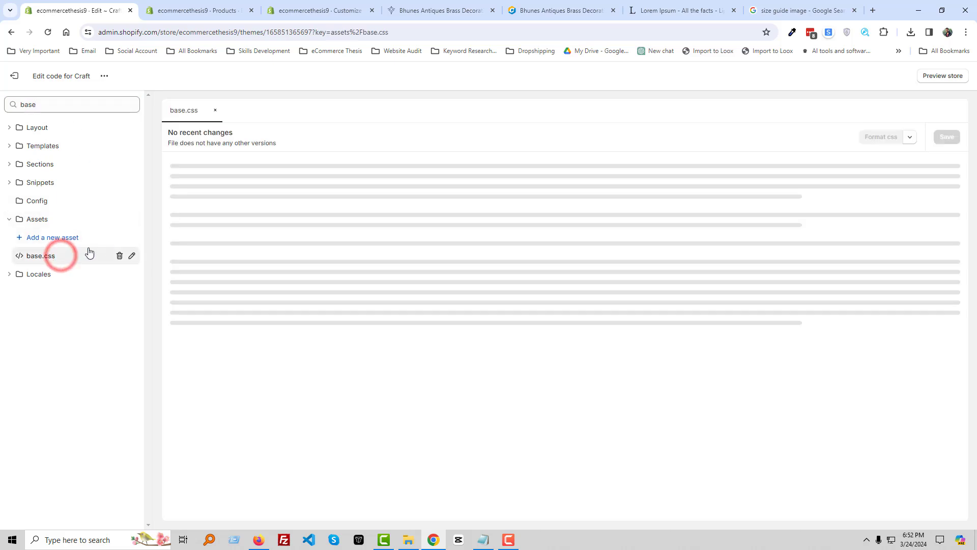
Copy the h1 selector from the product title's rule on the store page and find that rule in base.css.
left_click(450, 8)
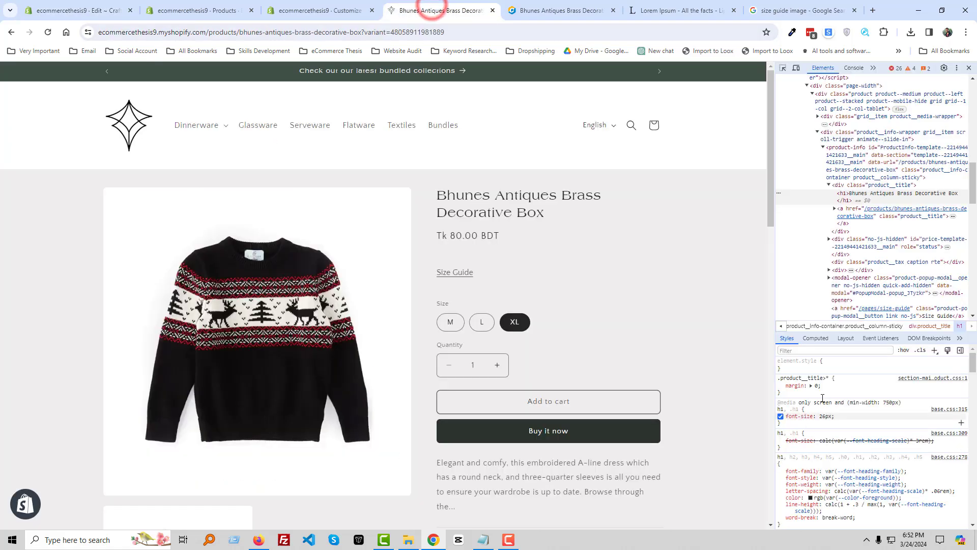
left_click(788, 409)
key("ctrl+c")
left_click(92, 8)
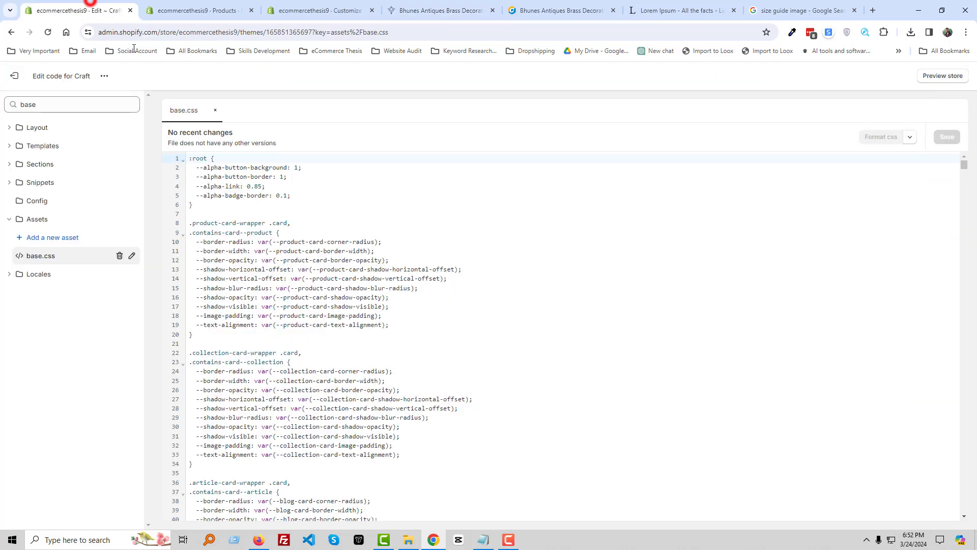
left_click(431, 227)
key("ctrl+f")
key("ctrl+v")
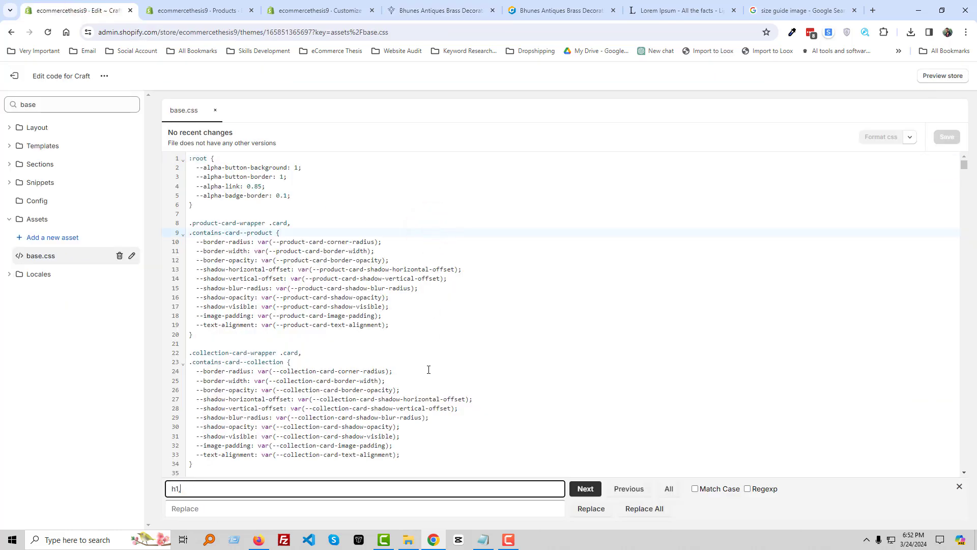
key("Return")
scroll(407, 376, "down", 5)
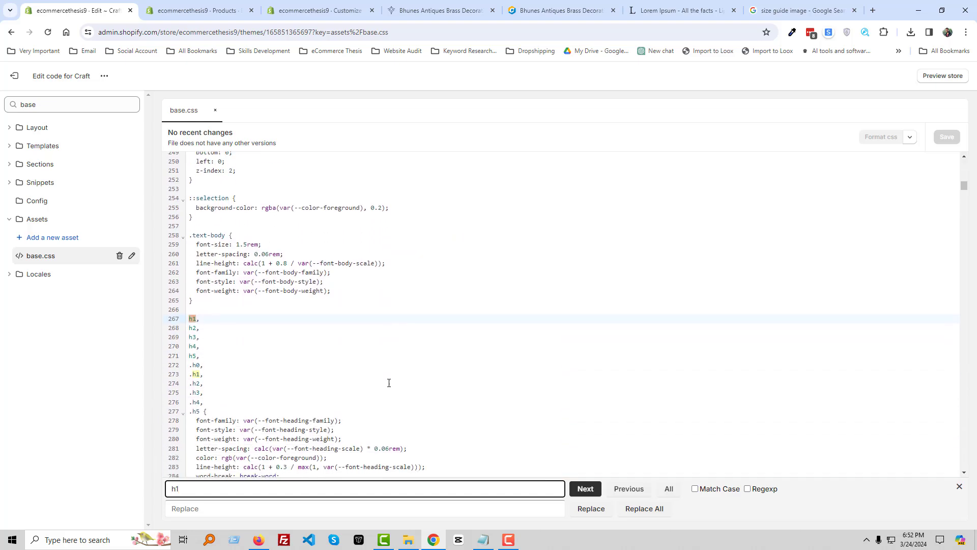
scroll(391, 382, "down", 5)
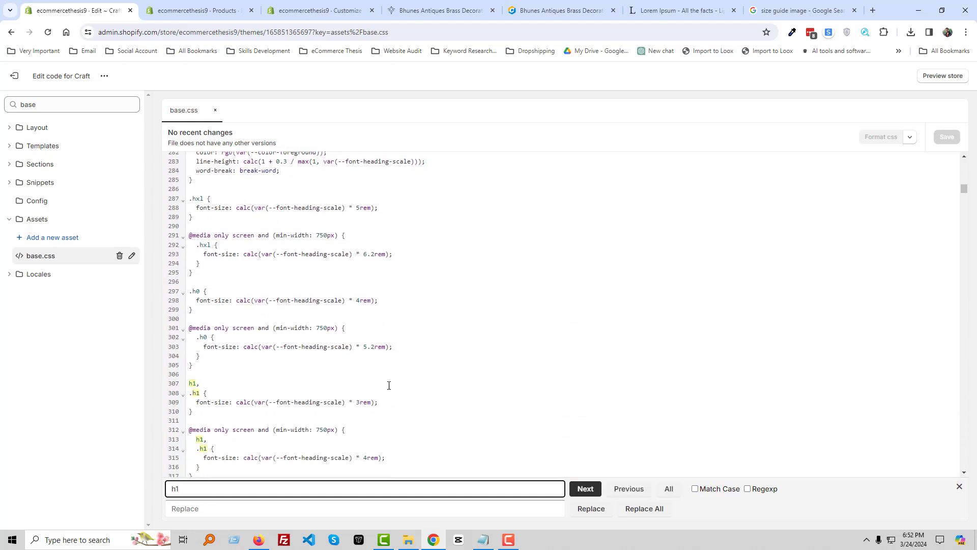
Replace the h1, .h1 rule's font-size value with 26px in base.css and save the file.
left_click_drag(238, 353, 374, 352)
key("BackSpace")
key("Escape")
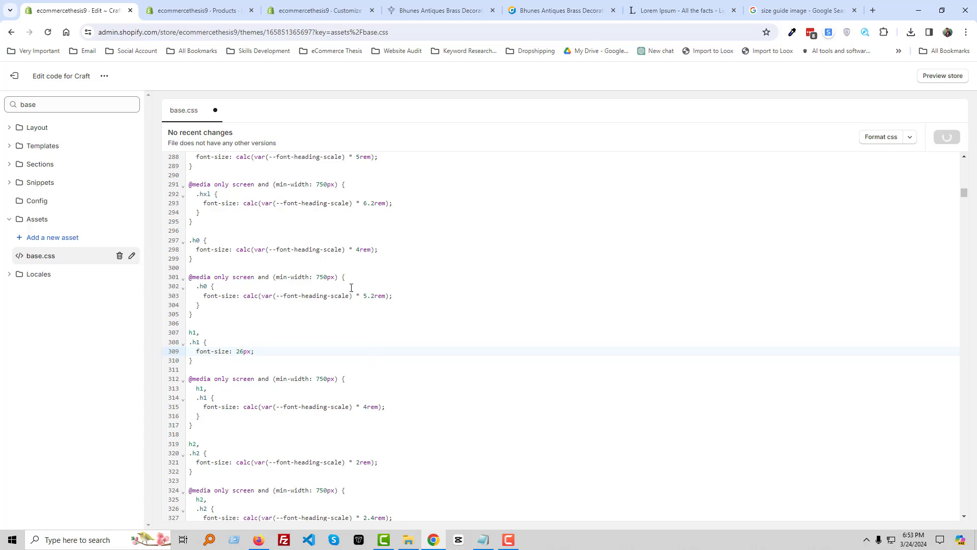
Return to the store's product page and review the title, collapsible rows, icon row and video section.
left_click(412, 13)
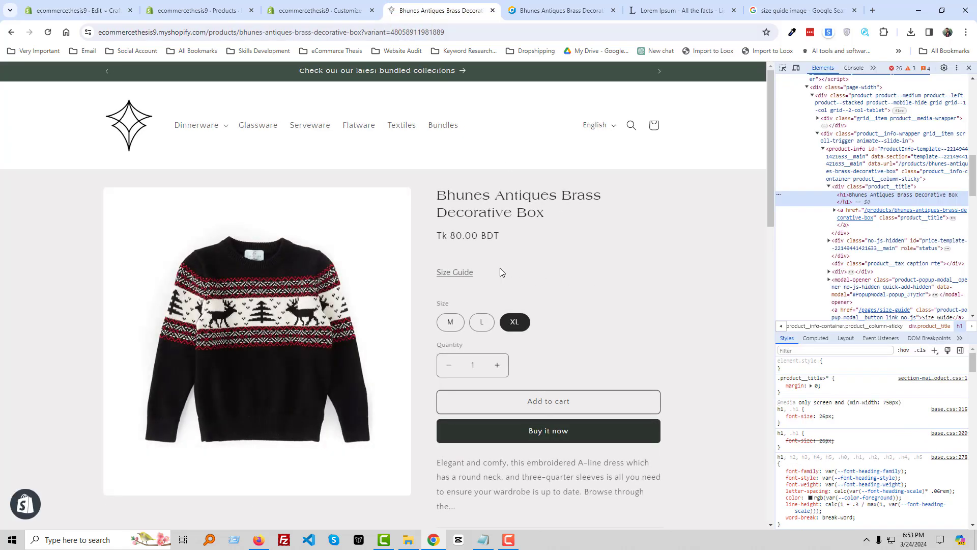
scroll(482, 285, "down", 1)
scroll(482, 286, "down", 8)
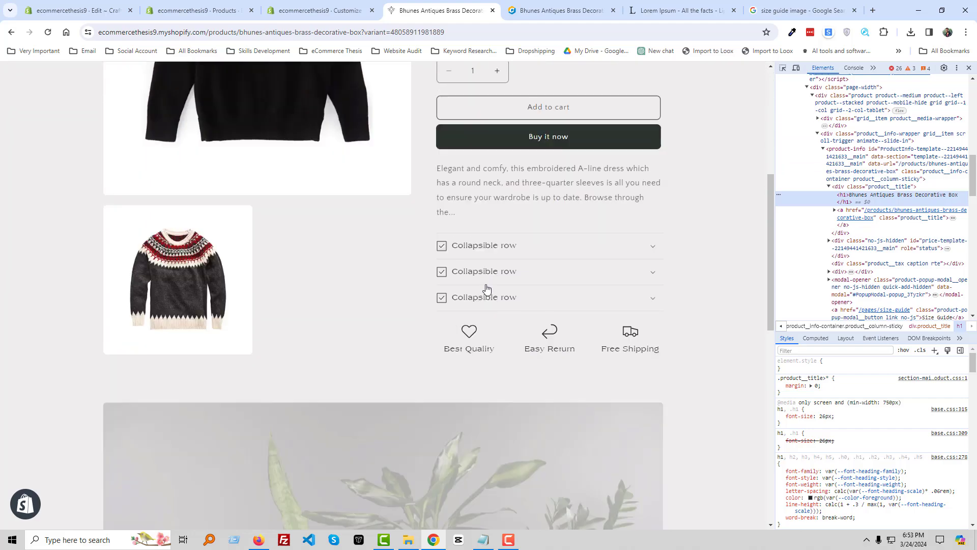
scroll(405, 299, "down", 6)
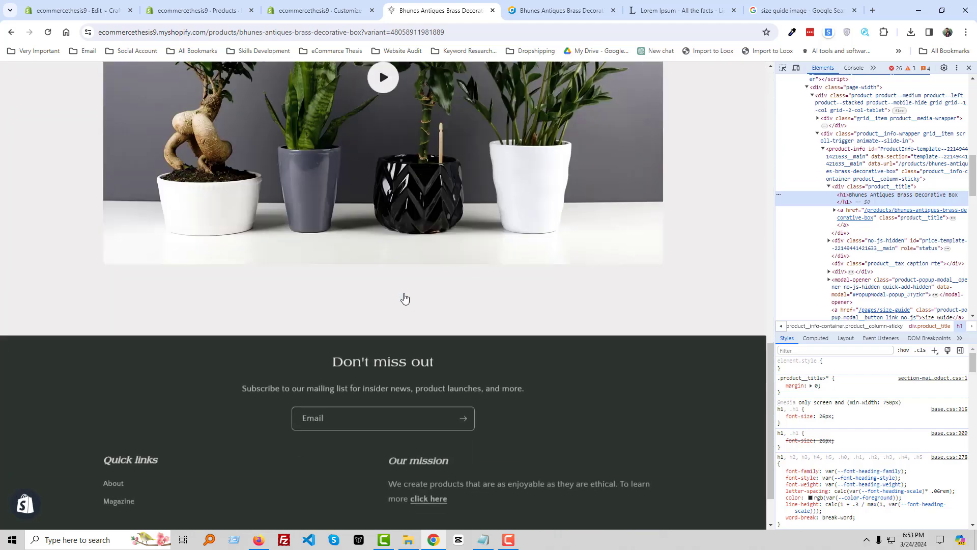
scroll(405, 296, "up", 11)
scroll(405, 292, "up", 5)
scroll(407, 298, "down", 2)
scroll(504, 296, "down", 2)
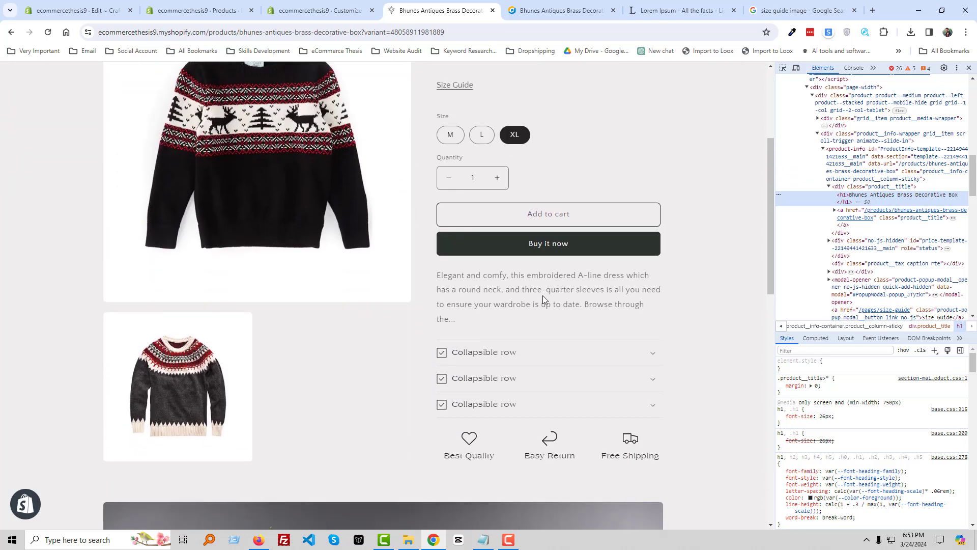
scroll(538, 277, "up", 2)
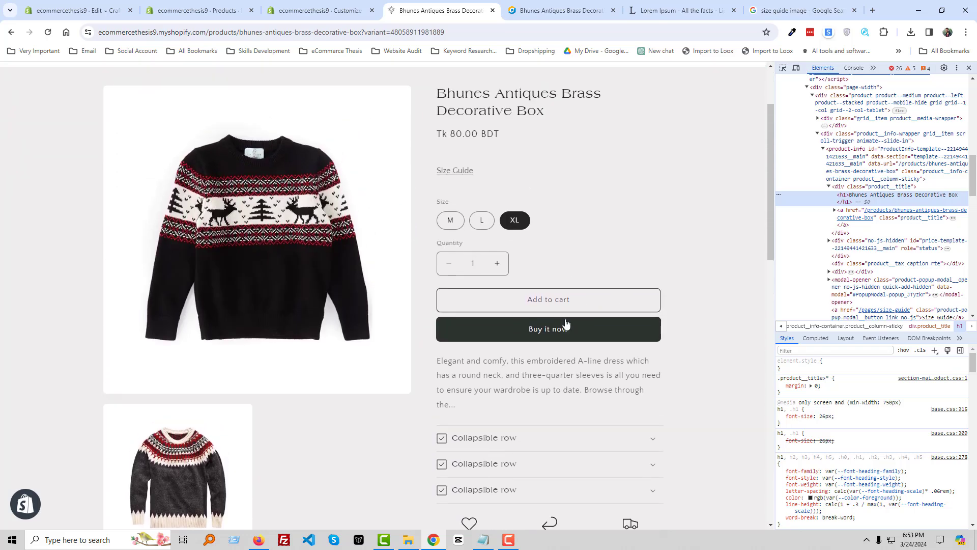
scroll(565, 326, "up", 1)
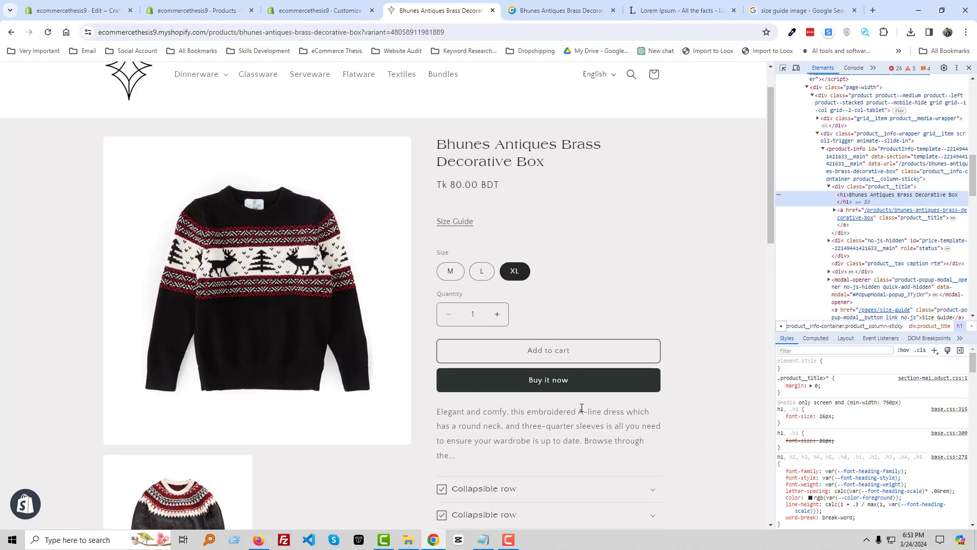
Inspect the Buy it now button and locate the background-color declaration in its .shopify-payment-button__button--unbranded rule.
left_click(784, 68)
left_click(654, 380)
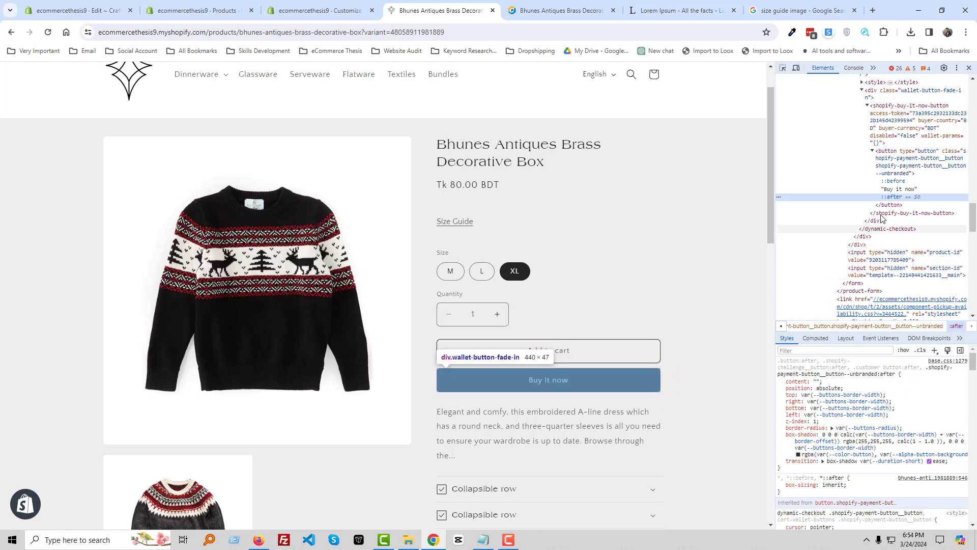
scroll(877, 443, "down", 2)
scroll(877, 443, "down", 1)
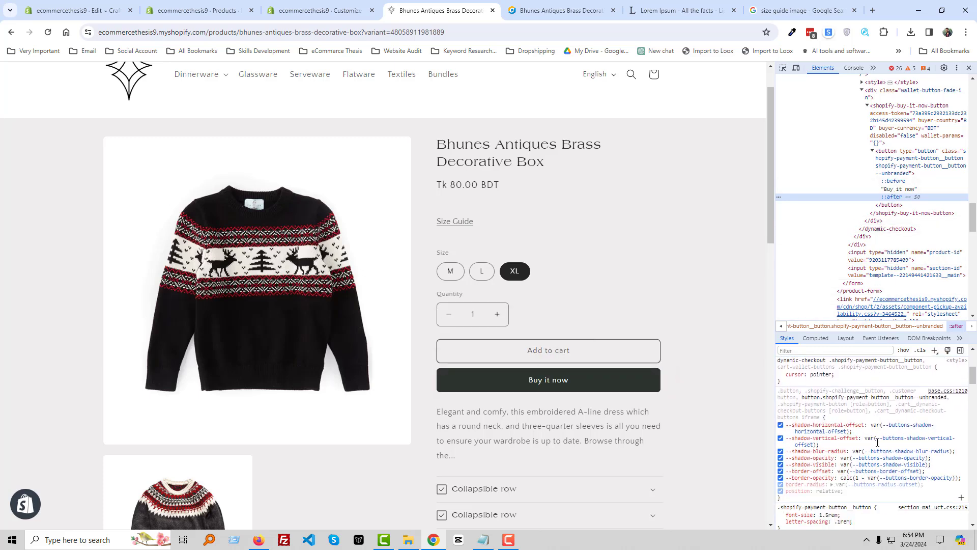
left_click(902, 162)
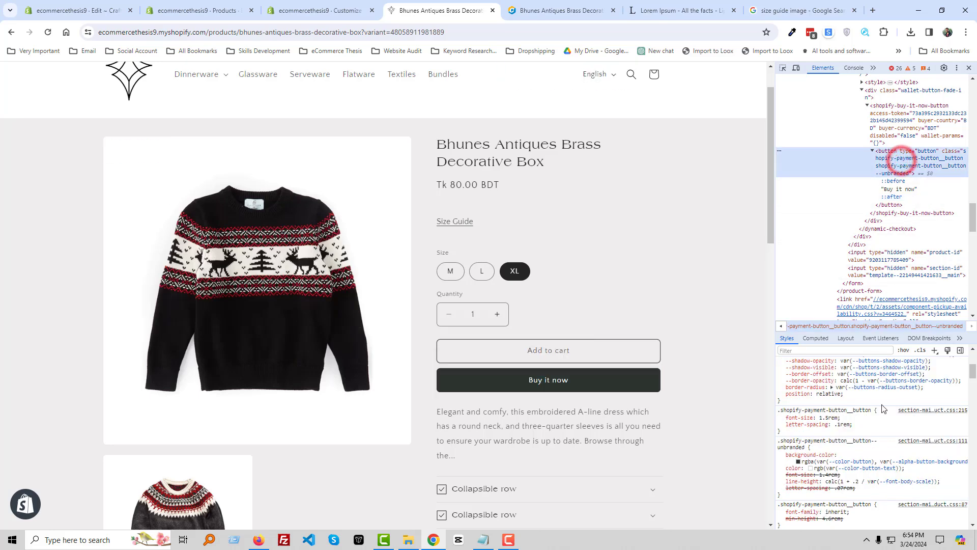
scroll(880, 431, "up", 3)
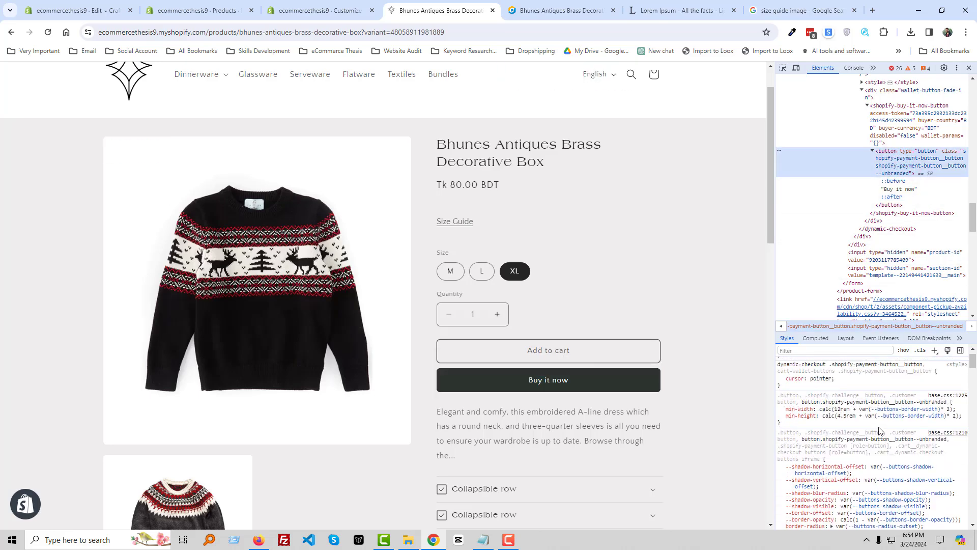
scroll(877, 439, "down", 5)
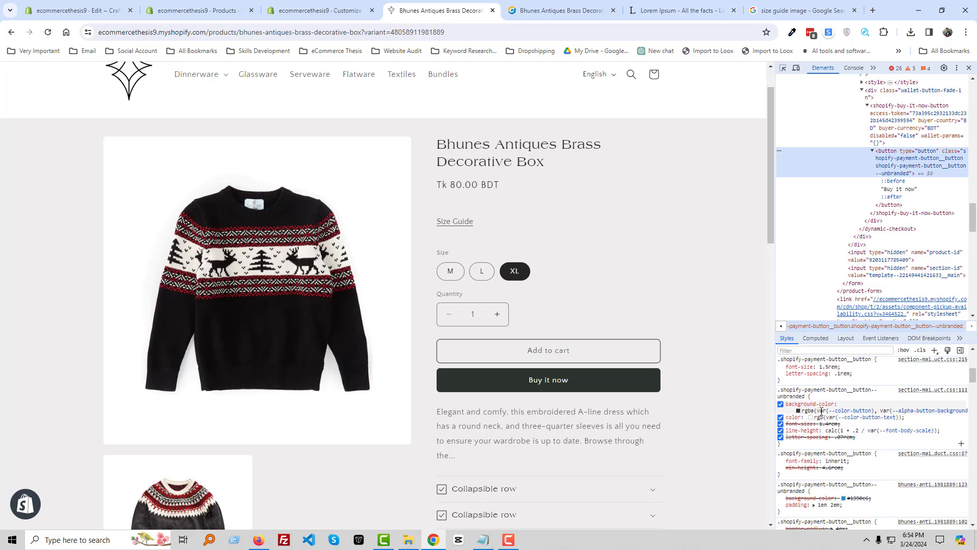
Try red as the Buy it now button's background color in the inspected styles.
left_click(822, 410)
key("BackSpace")
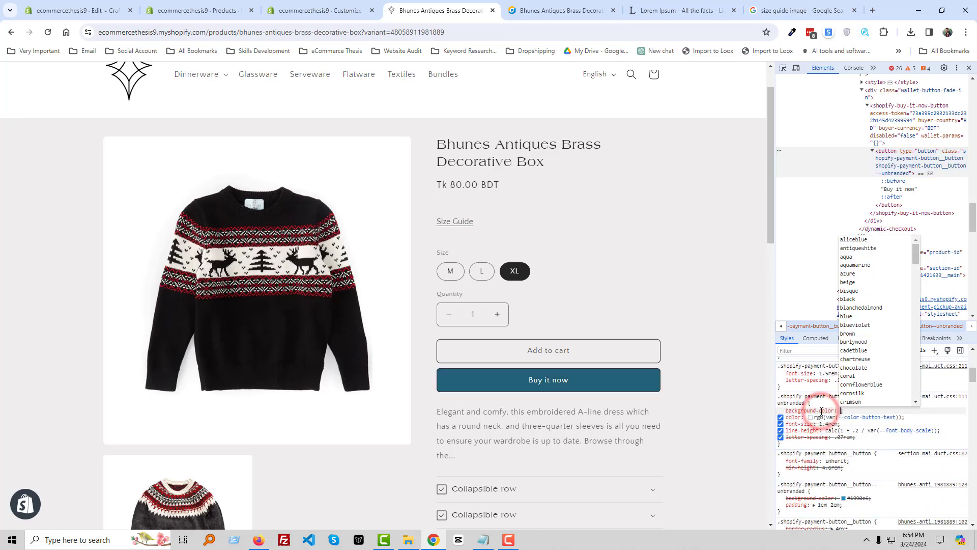
type("red")
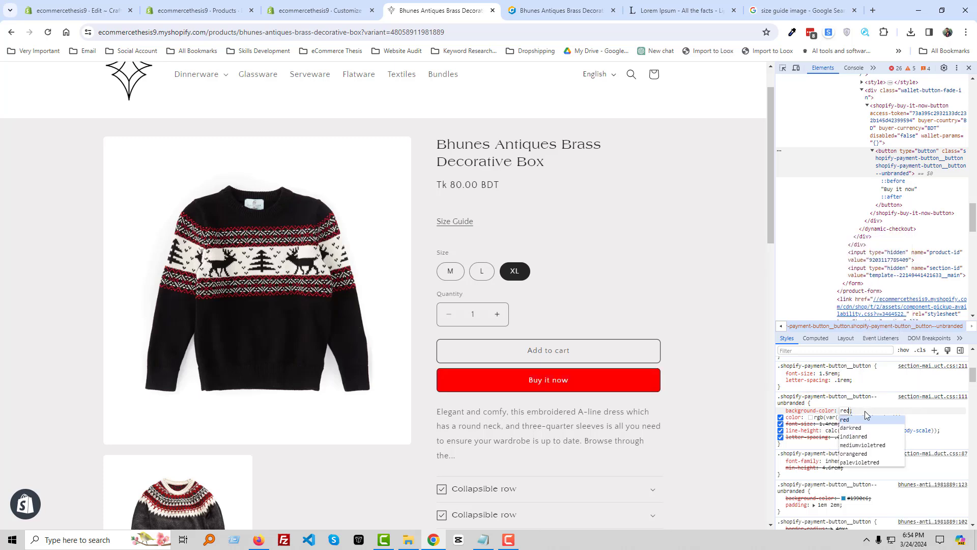
key("Return")
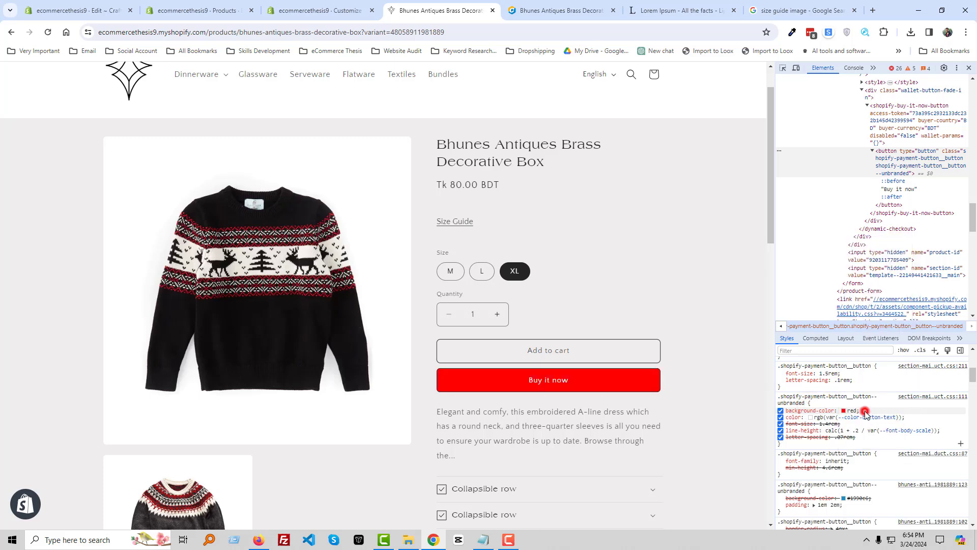
Sample the announcement bar's color, #3F5147, and apply it as the Buy it now button's background color in the inspected styles.
scroll(564, 285, "up", 1)
scroll(564, 290, "up", 1)
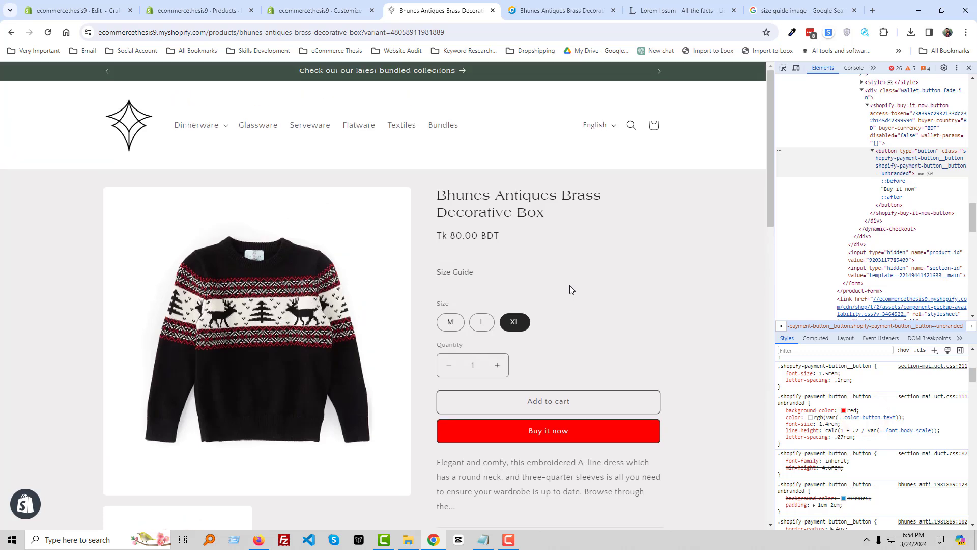
left_click(798, 34)
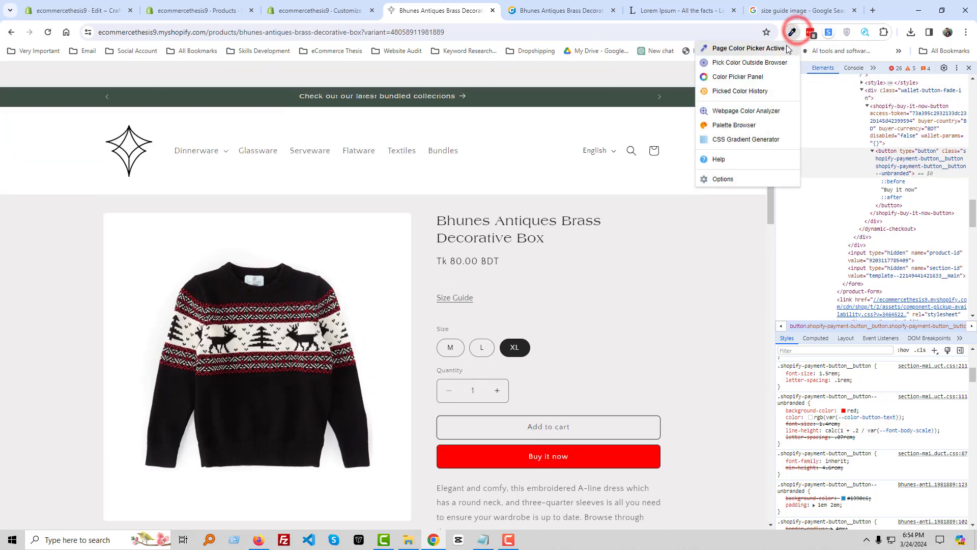
left_click(749, 44)
left_click(629, 96)
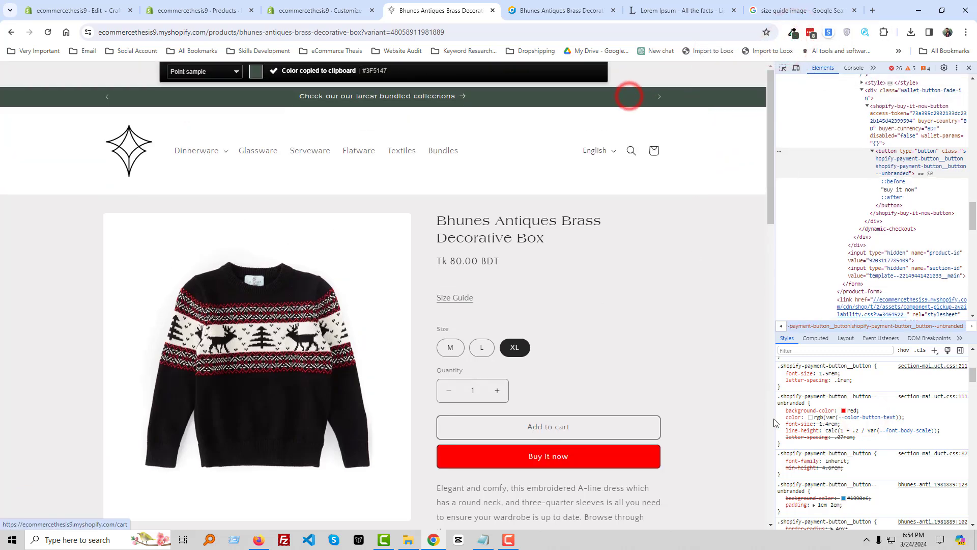
double_click(853, 411)
key("ctrl+v")
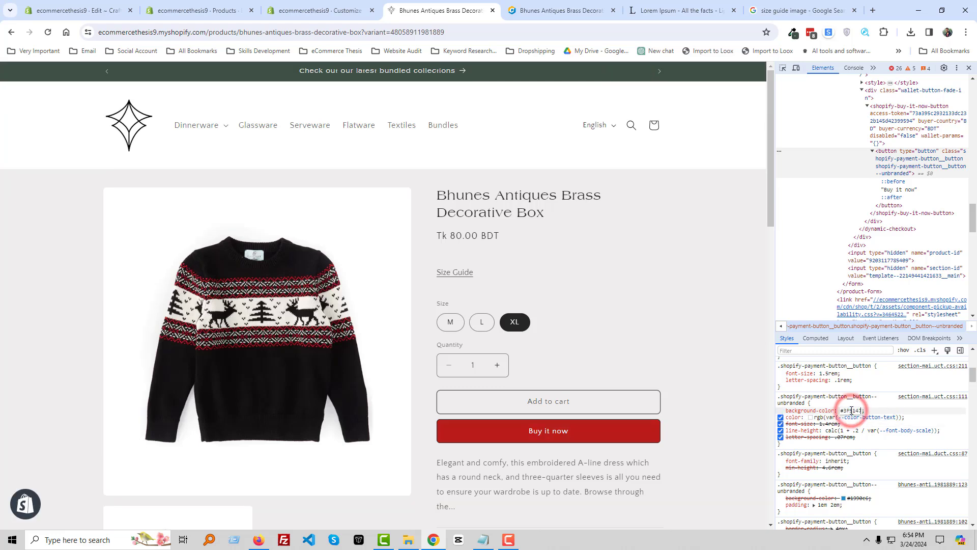
left_click(880, 411)
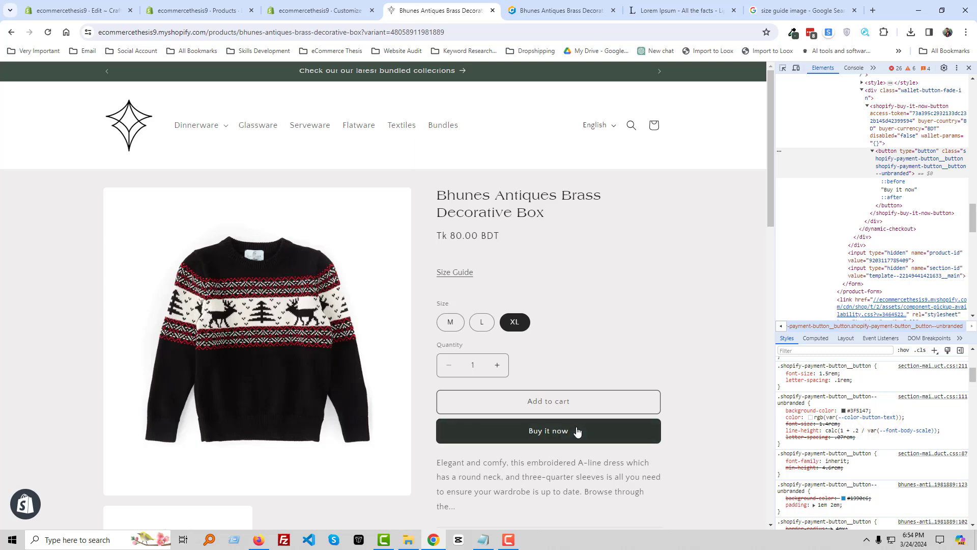
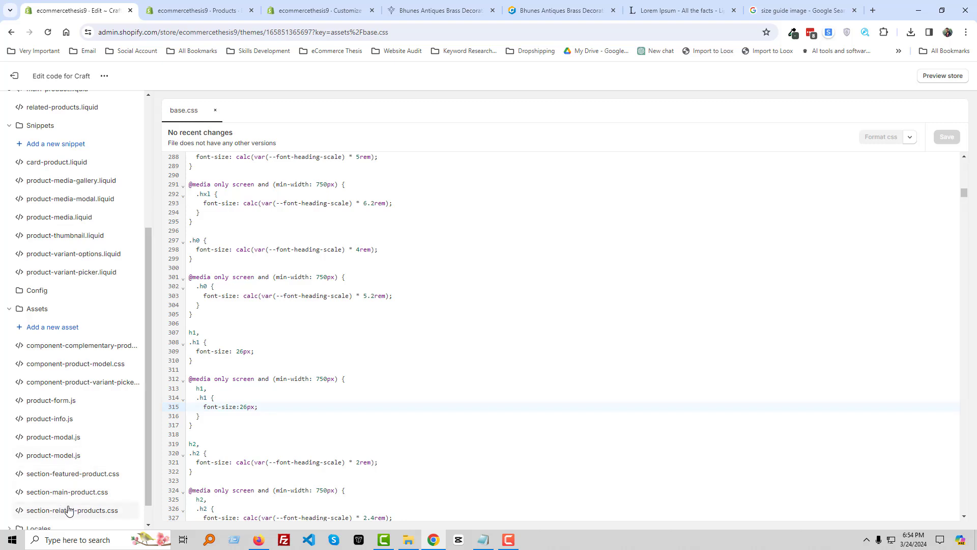
Open section-main-product.css in the theme code and search it for .shopify-payment-button__button--unbranded.
scroll(72, 504, "down", 1)
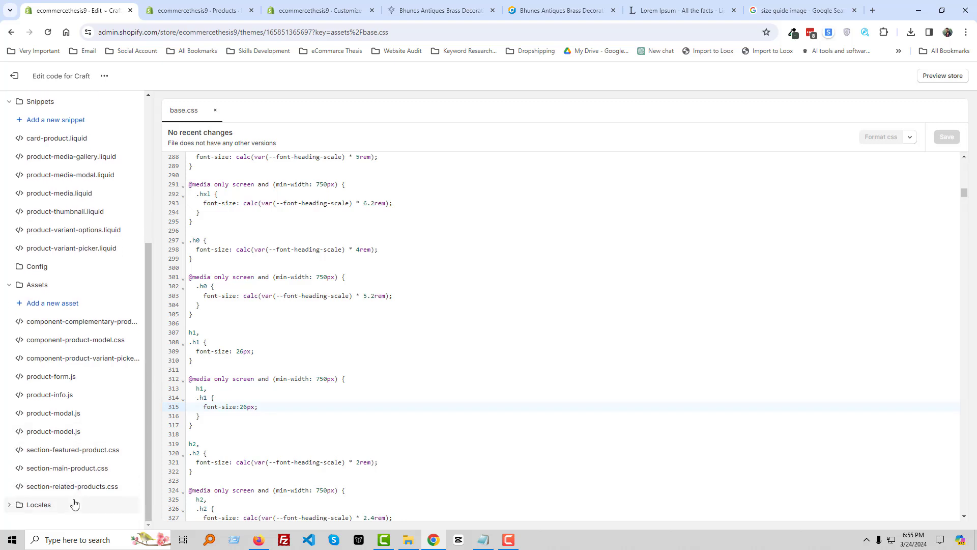
left_click(68, 469)
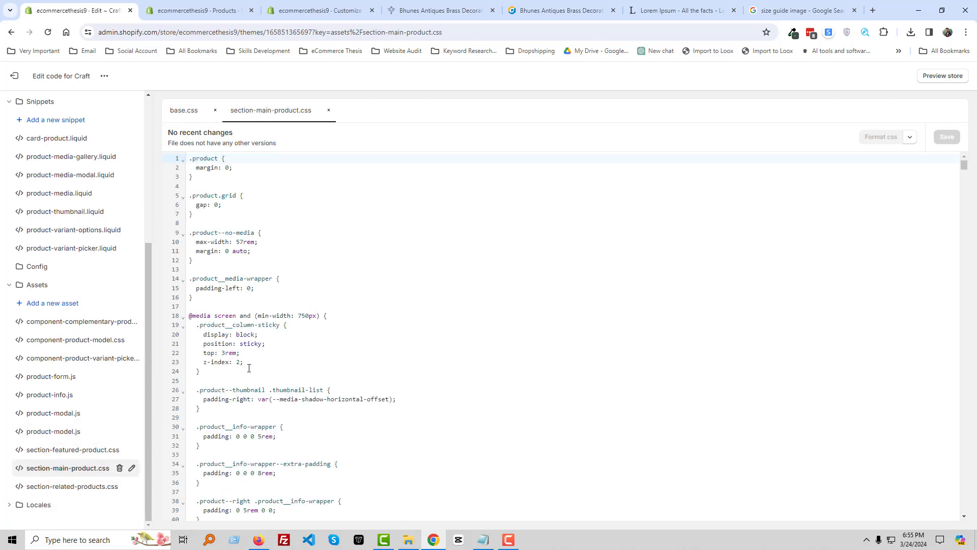
key("ctrl+f")
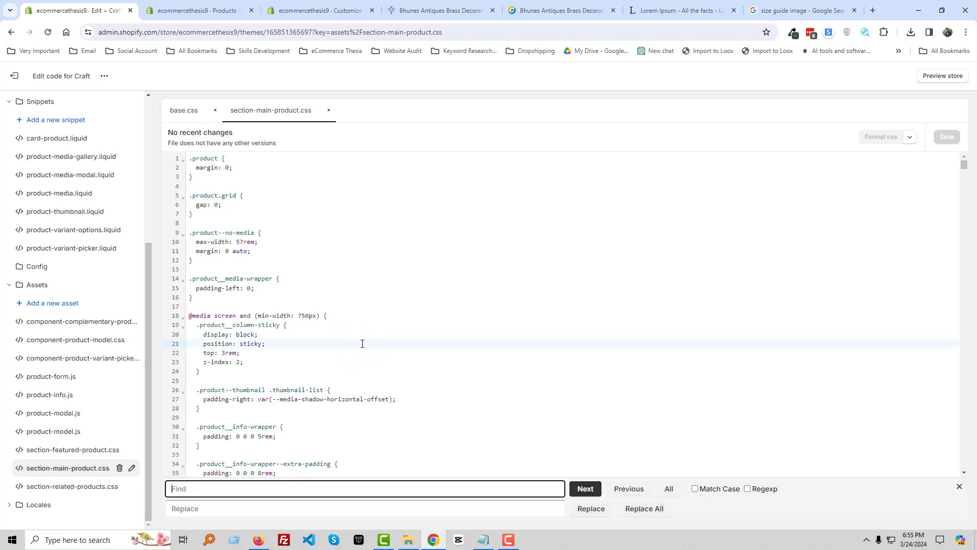
type(".shopify-payment-button__button--unbranded")
key("Return")
scroll(316, 394, "down", 2)
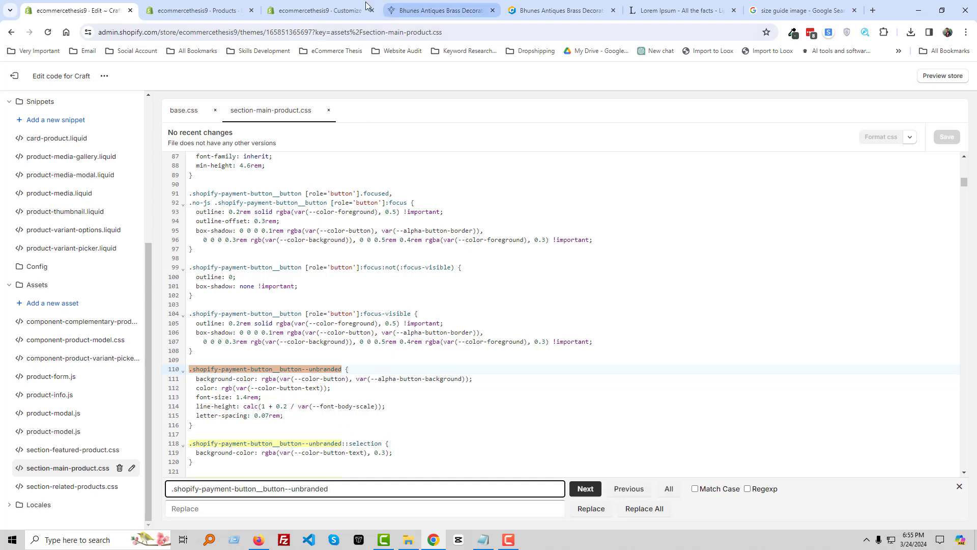
Replace the .shopify-payment-button__button--unbranded rule in section-main-product.css with the inspected version using background-color #3F5147, and save the file.
left_click(333, 5)
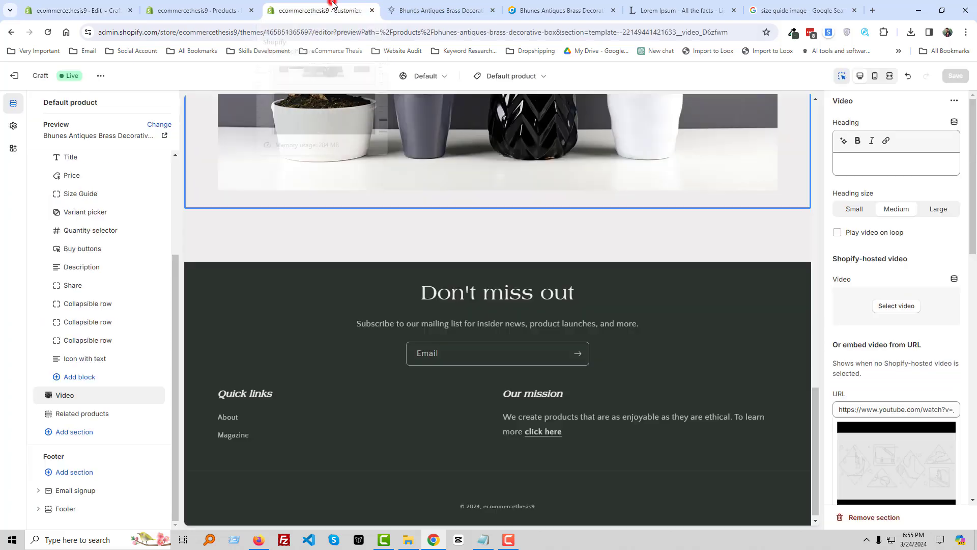
left_click(450, 10)
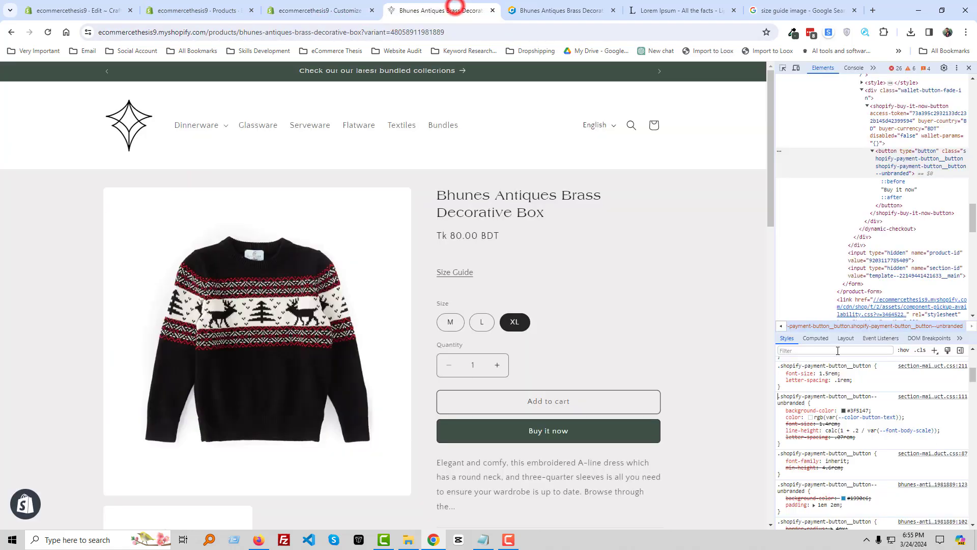
right_click(794, 402)
left_click(809, 424)
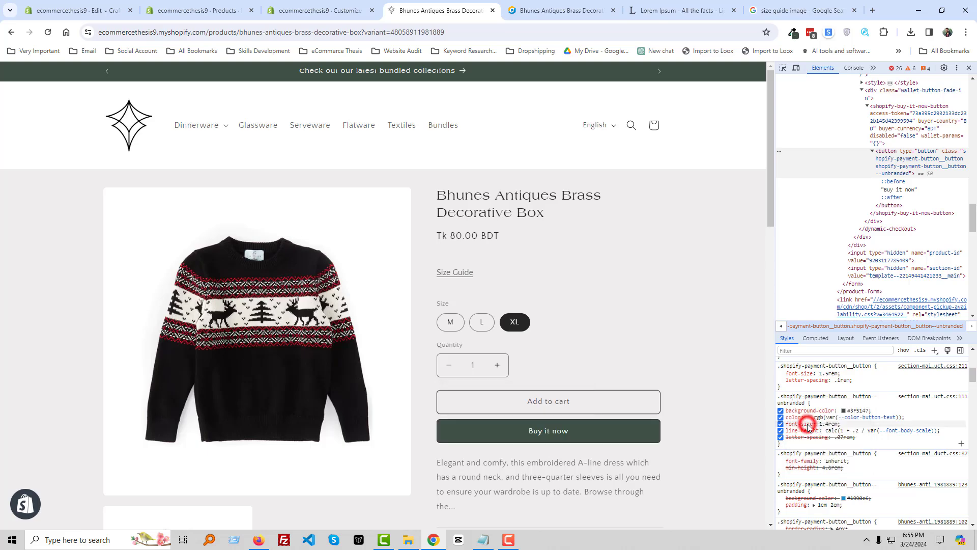
left_click(94, 9)
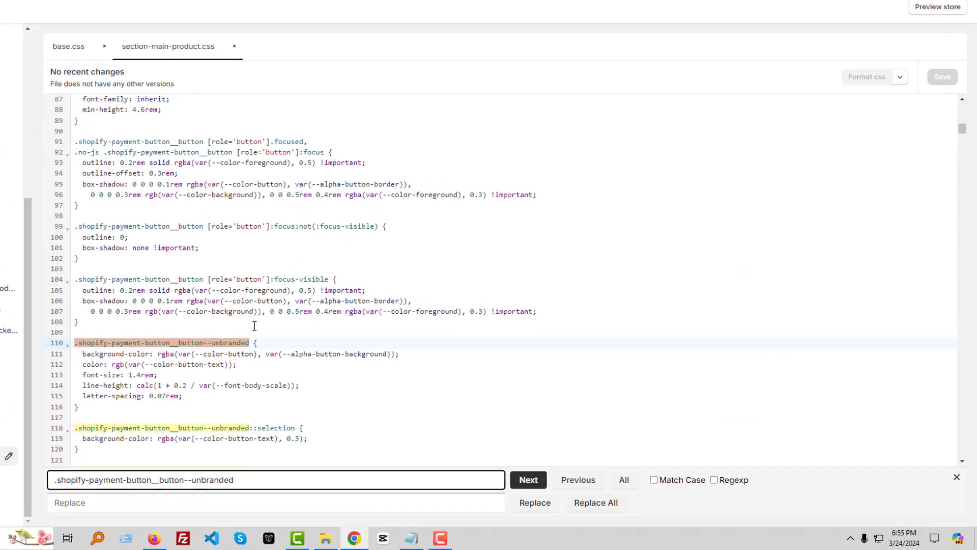
left_click_drag(188, 424, 170, 371)
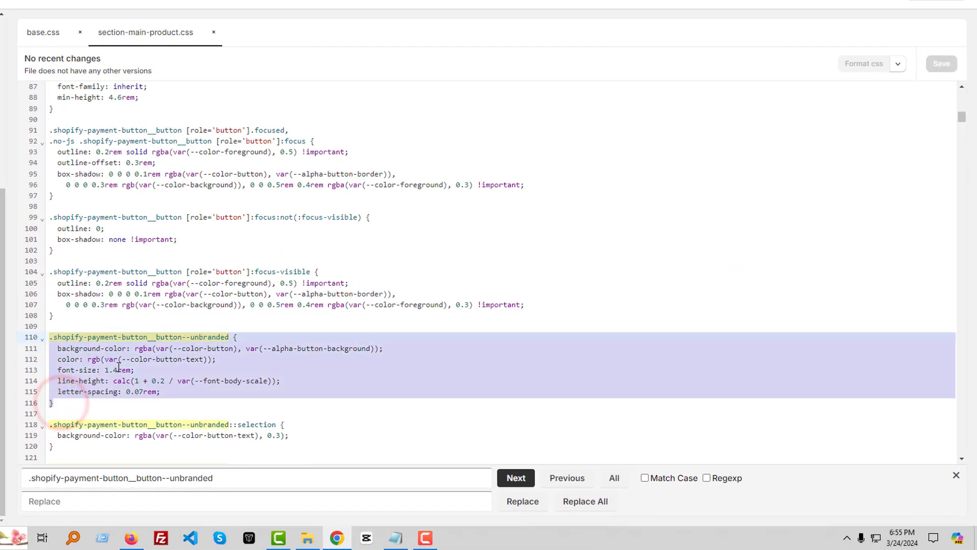
key("Escape")
key("ctrl+v")
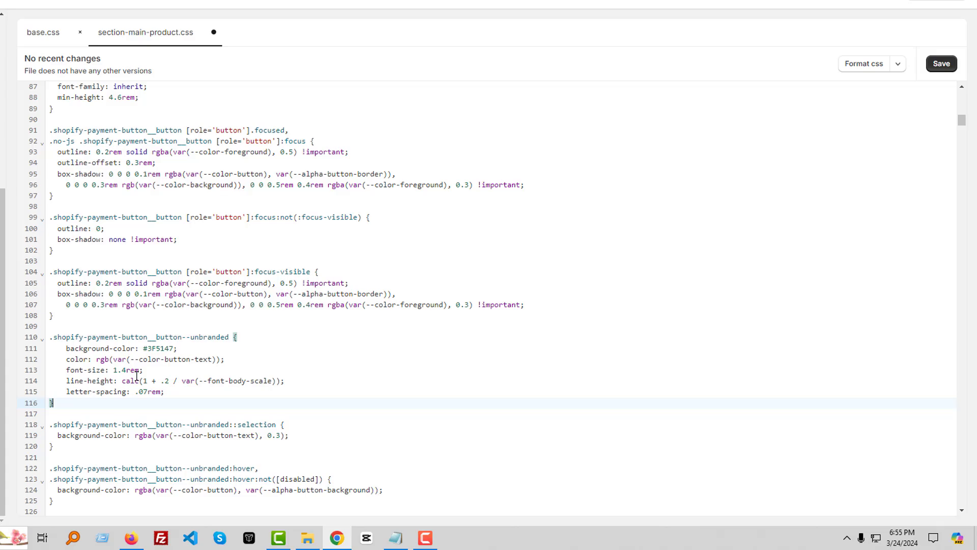
left_click(950, 65)
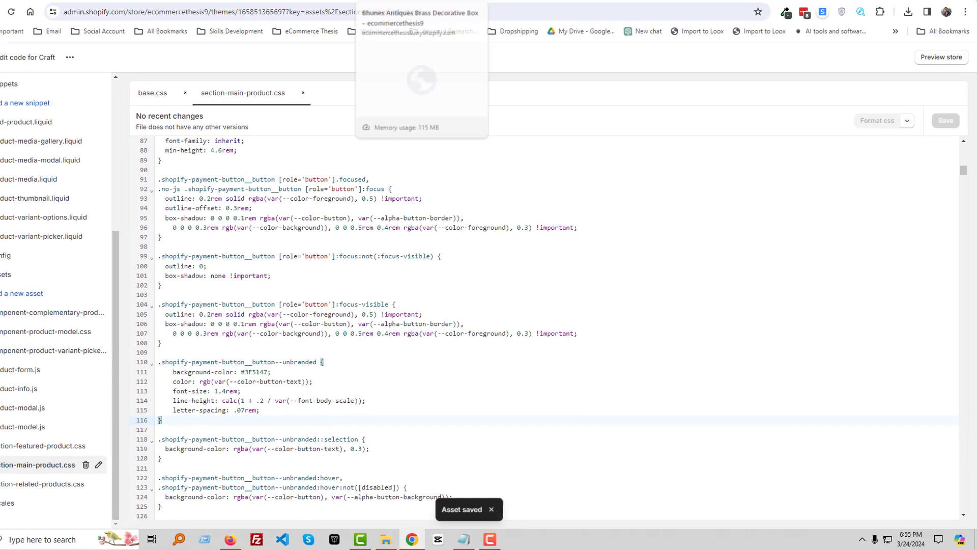
Reload the live product page and review the Buy it now button and the content below it.
left_click(417, 10)
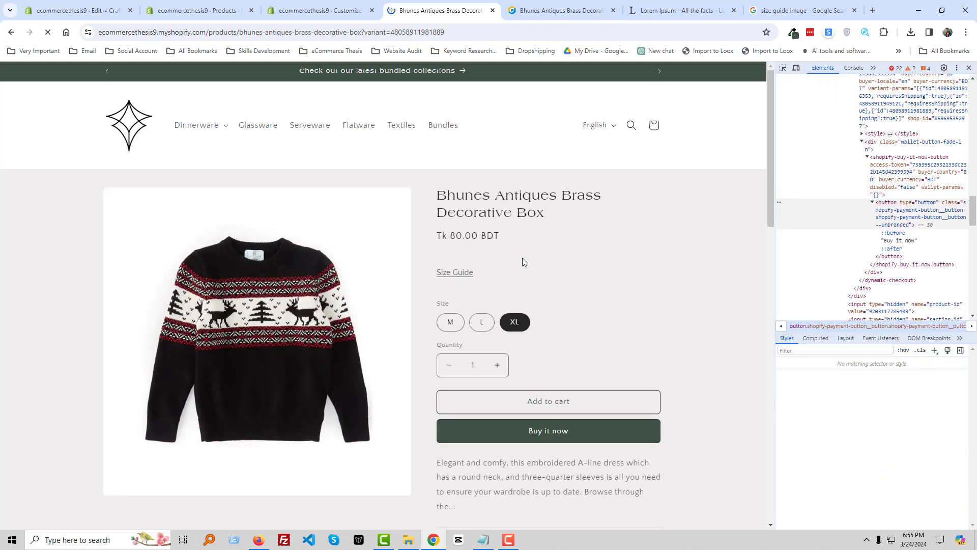
scroll(522, 258, "down", 3)
scroll(524, 261, "down", 5)
scroll(554, 232, "up", 5)
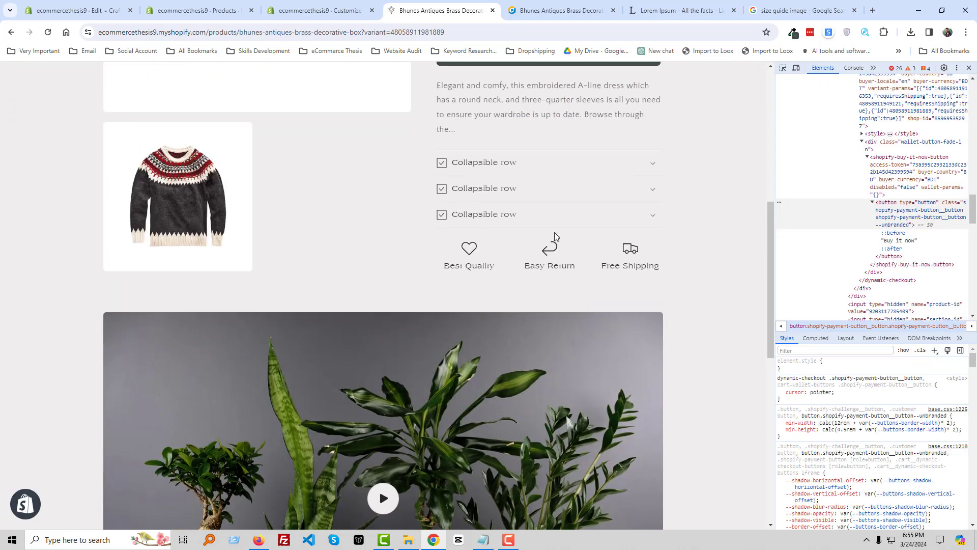
scroll(467, 246, "up", 3)
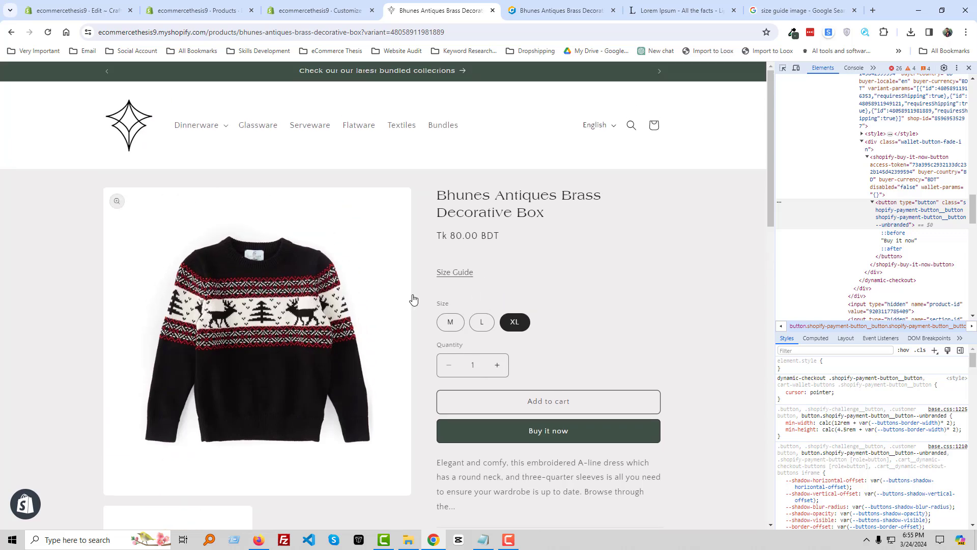
Move the Size Guide block directly below the Variant picker in the Default product template, save, and reload the live product page.
left_click(306, 8)
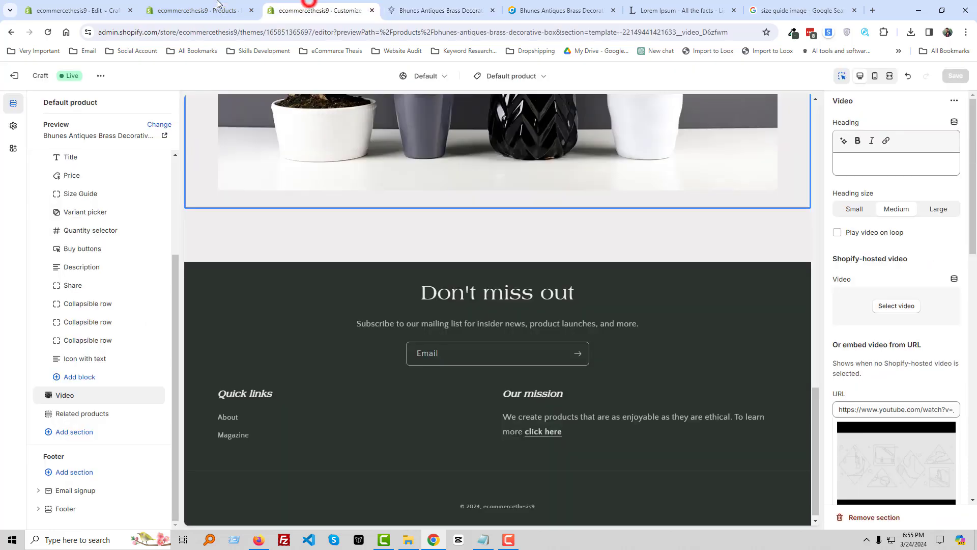
left_click(214, 4)
left_click(306, 8)
scroll(540, 250, "up", 10)
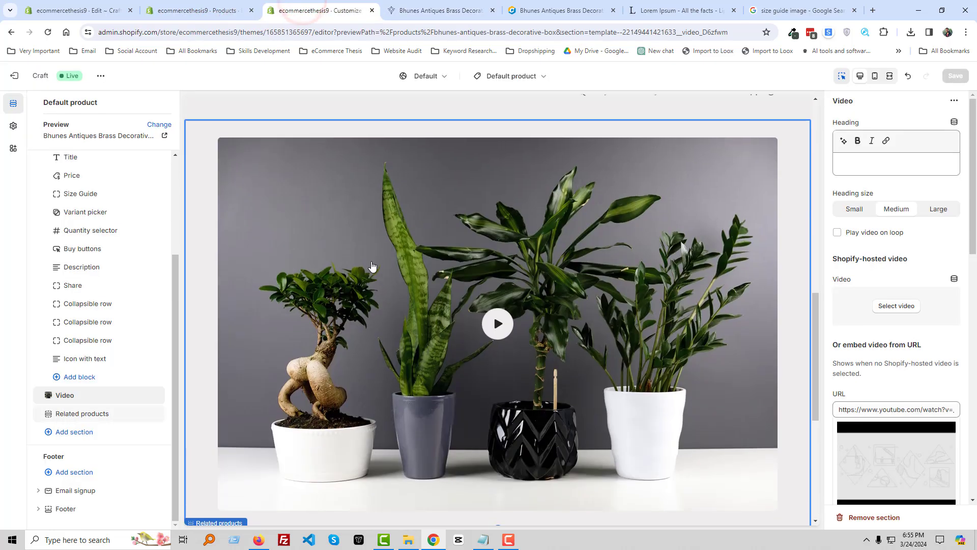
scroll(559, 280, "up", 5)
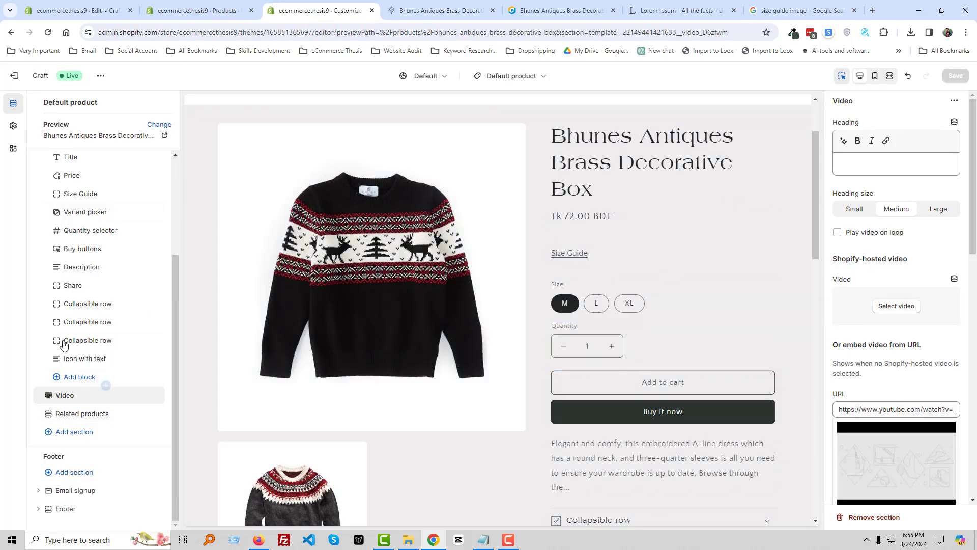
scroll(51, 291, "up", 1)
scroll(50, 292, "up", 1)
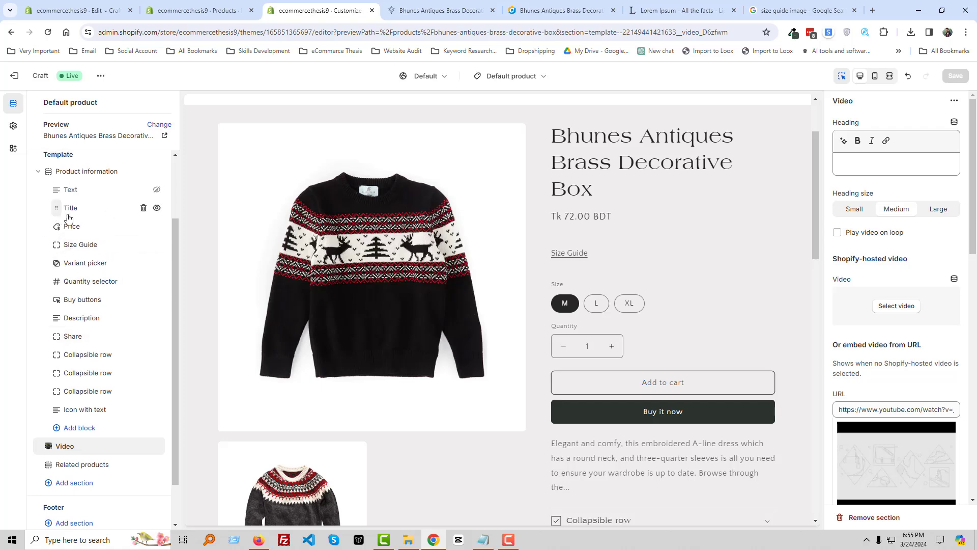
left_click_drag(59, 244, 61, 267)
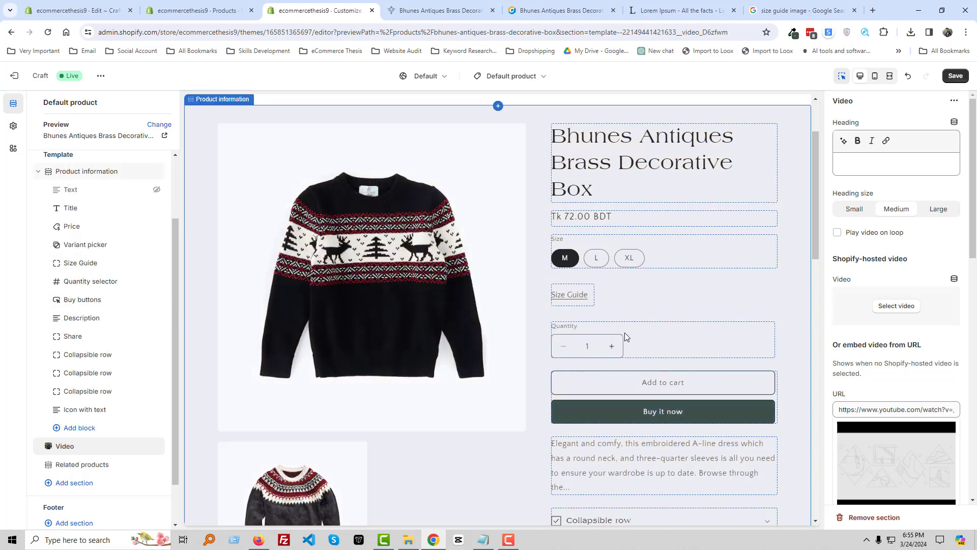
left_click(954, 78)
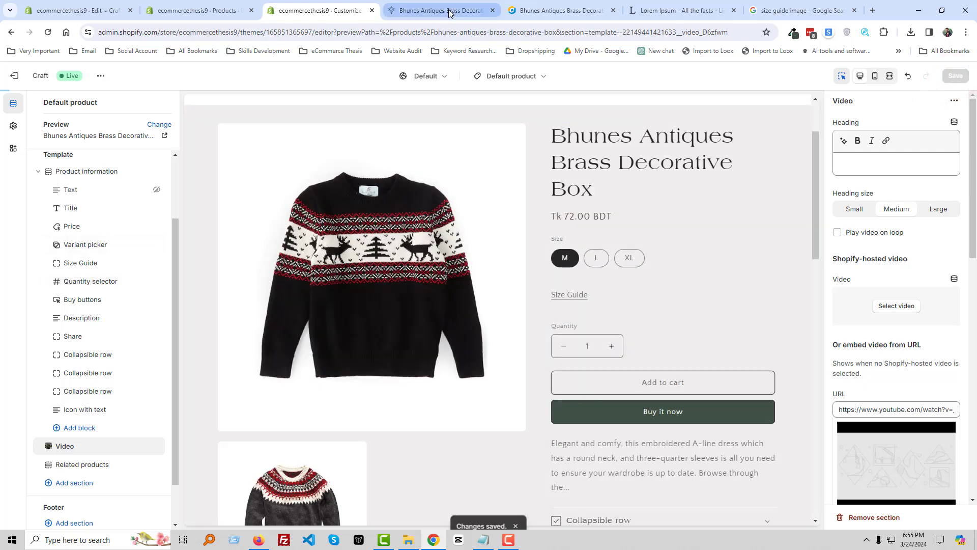
left_click(448, 11)
right_click(555, 269)
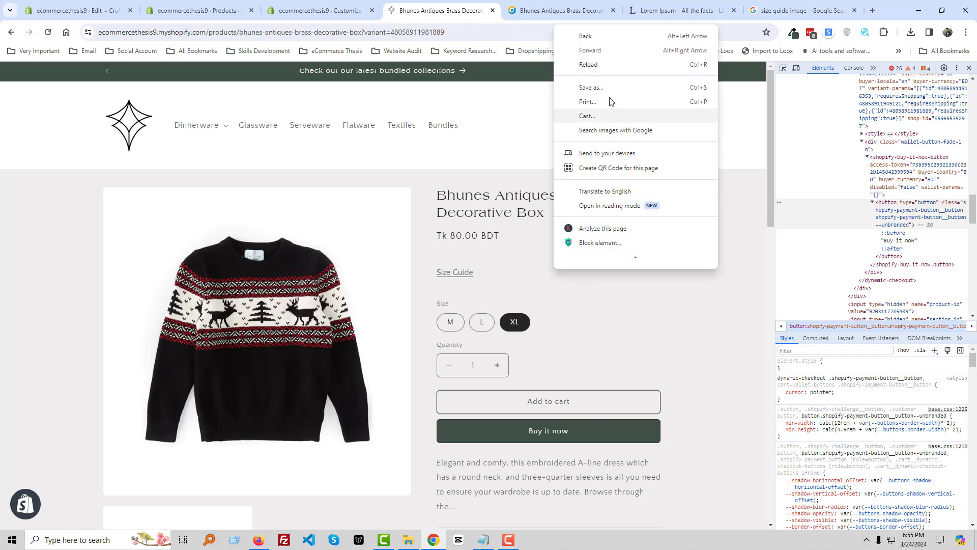
left_click(601, 67)
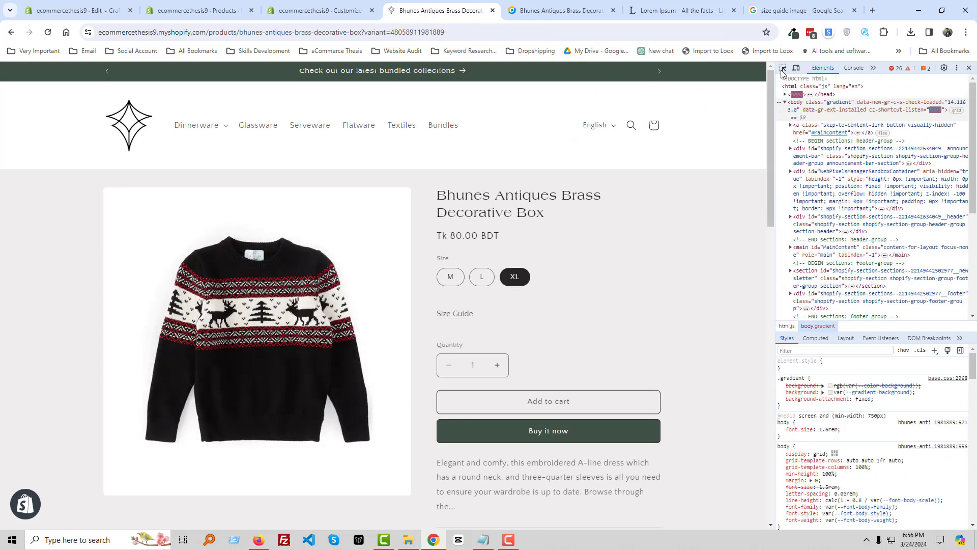
Inspect the Size Guide's modal-opener element and add margin: 0 to its .product-popup-modal__opener rule in the inspected styles.
left_click(783, 67)
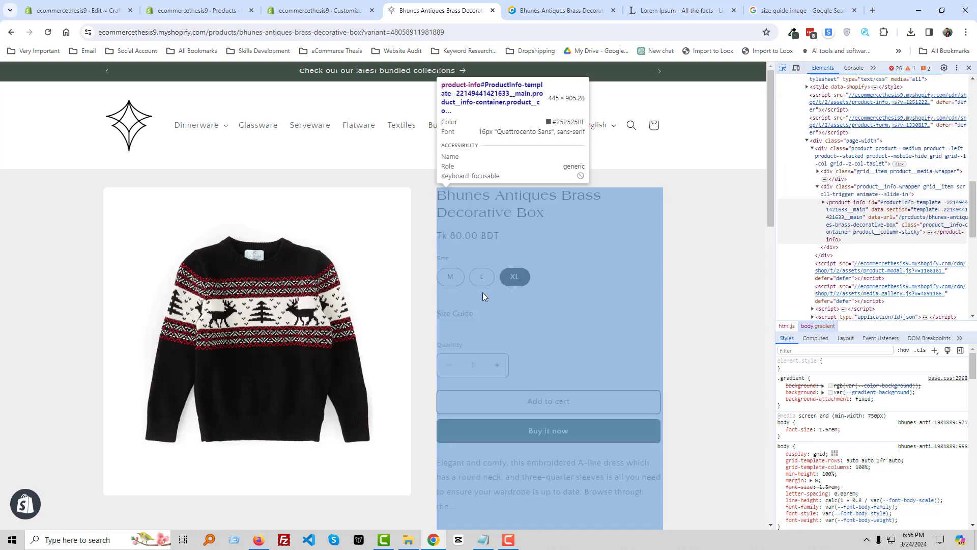
left_click(541, 277)
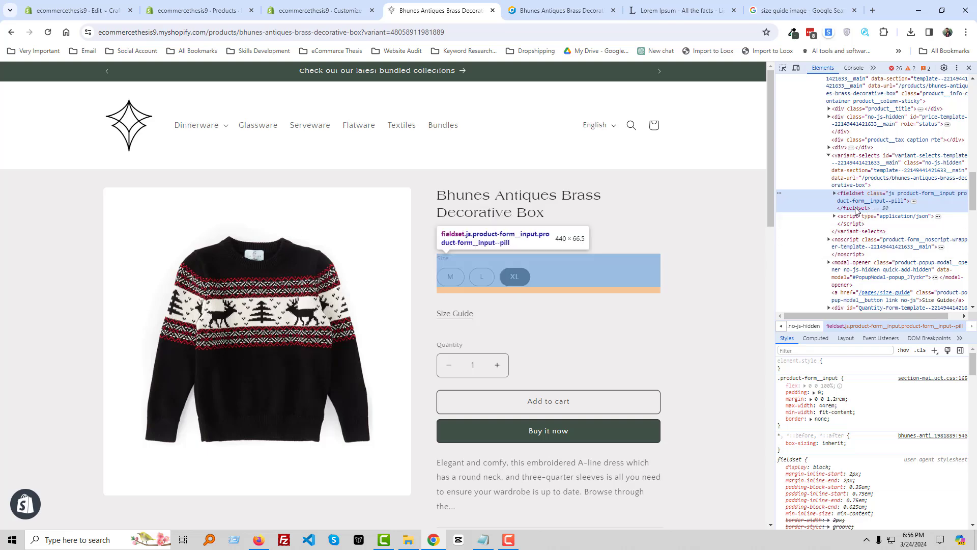
left_click(829, 263)
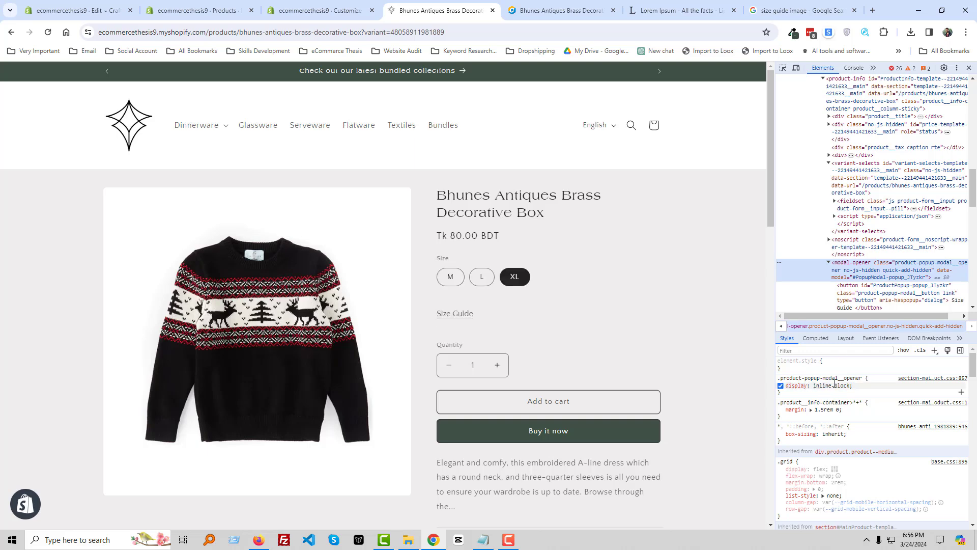
left_click(865, 389)
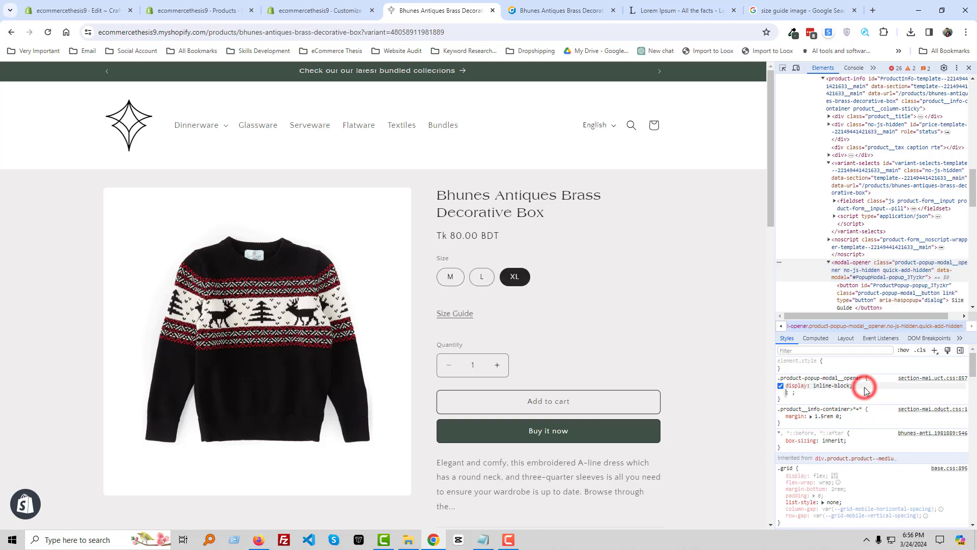
type("margin: 0;")
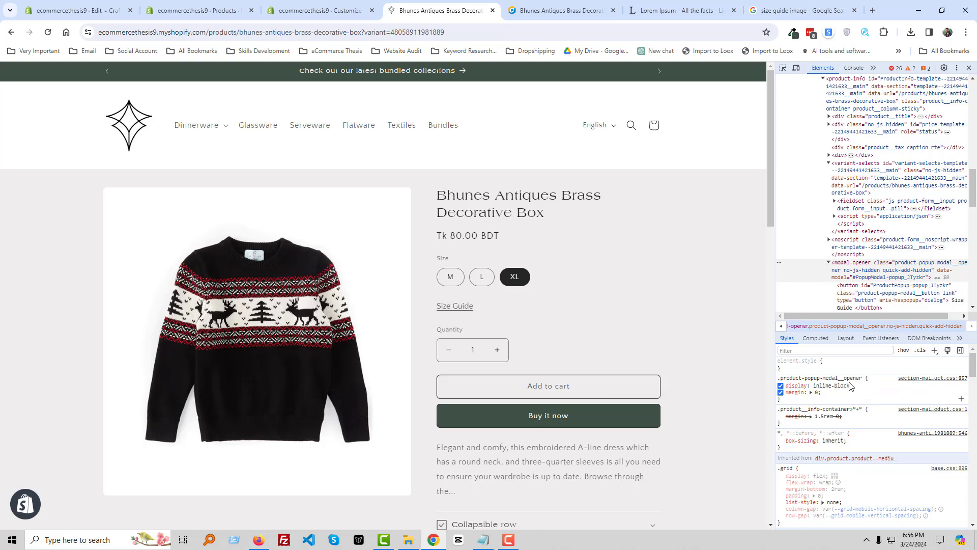
Copy the .product-popup-modal__opener selector and search section-main-product.css in the theme code for it.
left_click(837, 380)
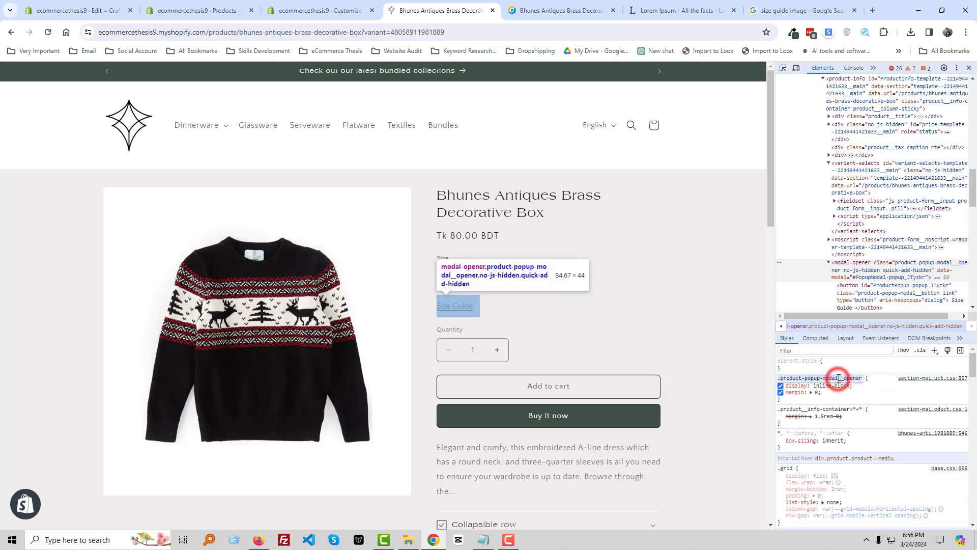
left_click(72, 10)
left_click(538, 297)
key("ctrl+f")
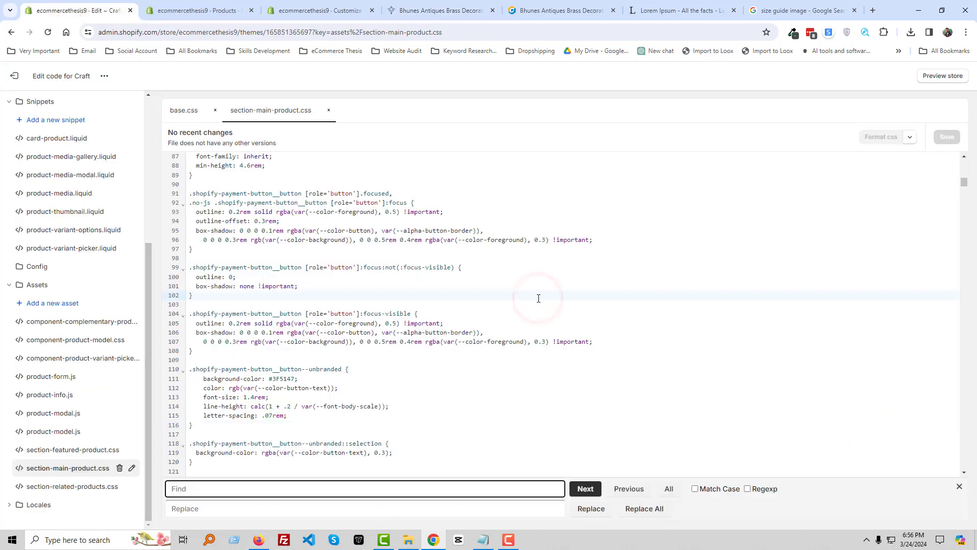
type(".product-popup-modal__opener")
key("Return")
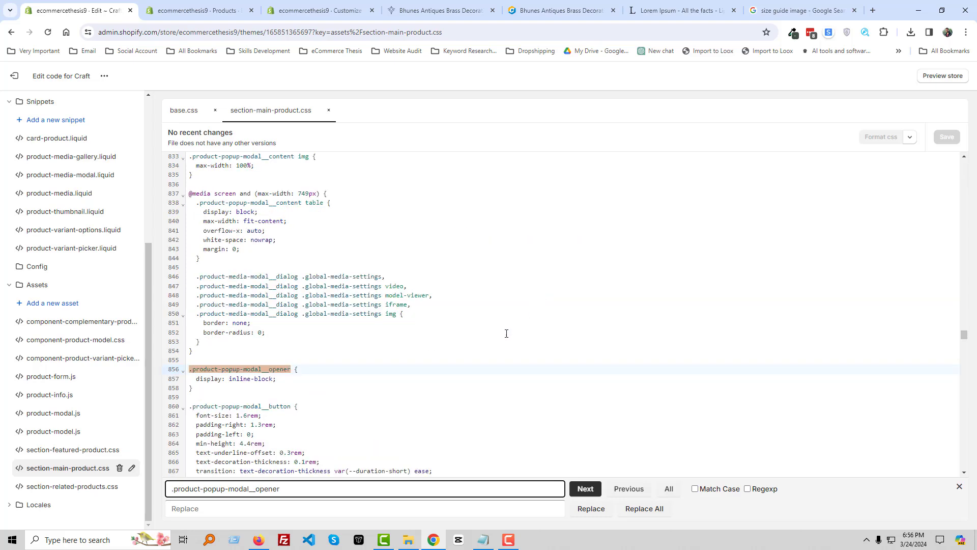
Add margin:0px; below the display declaration in the .product-popup-modal__opener rule and save the file.
left_click(277, 380)
key("Escape")
key("Return")
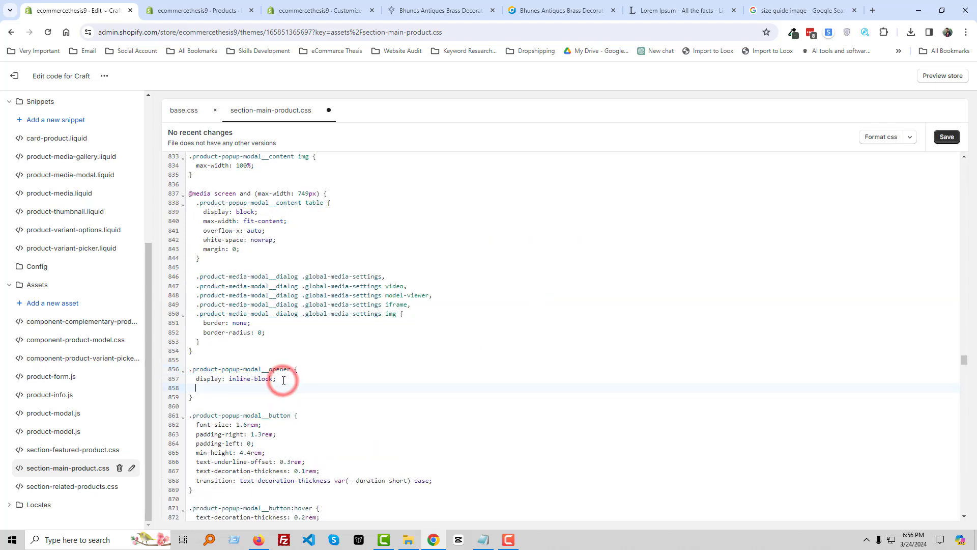
type("mar")
key("Return")
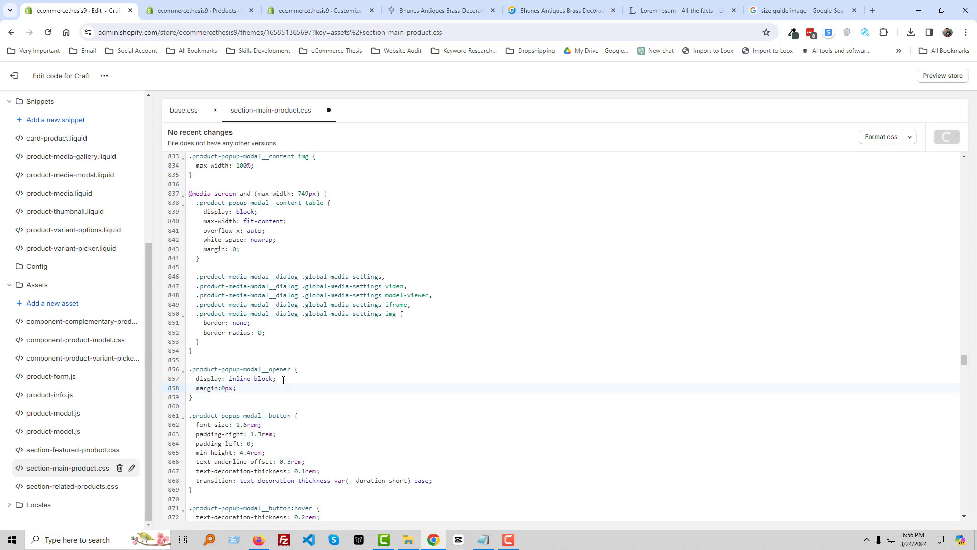
Reload the live product page, then open the Size Guide popup to check it and close it again.
left_click(344, 12)
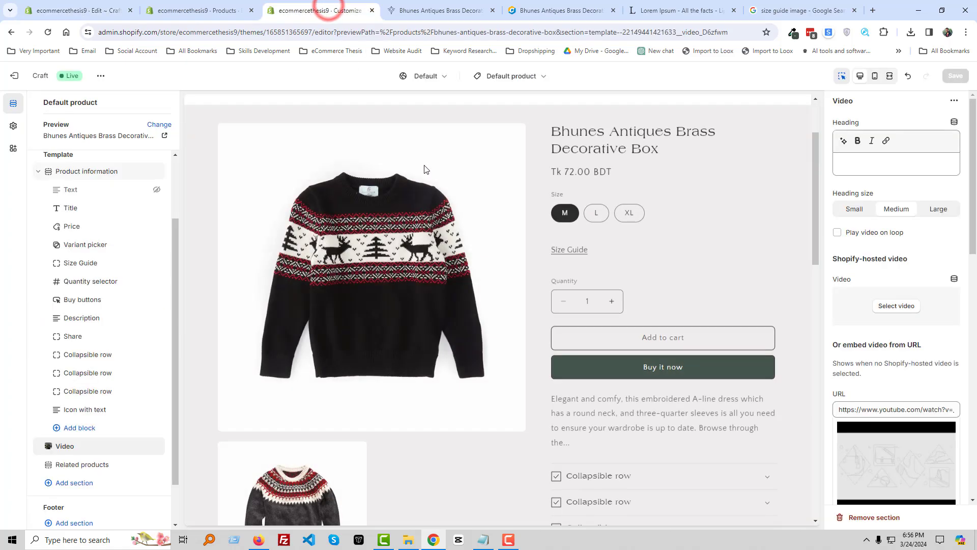
left_click(403, 10)
right_click(662, 251)
left_click(694, 287)
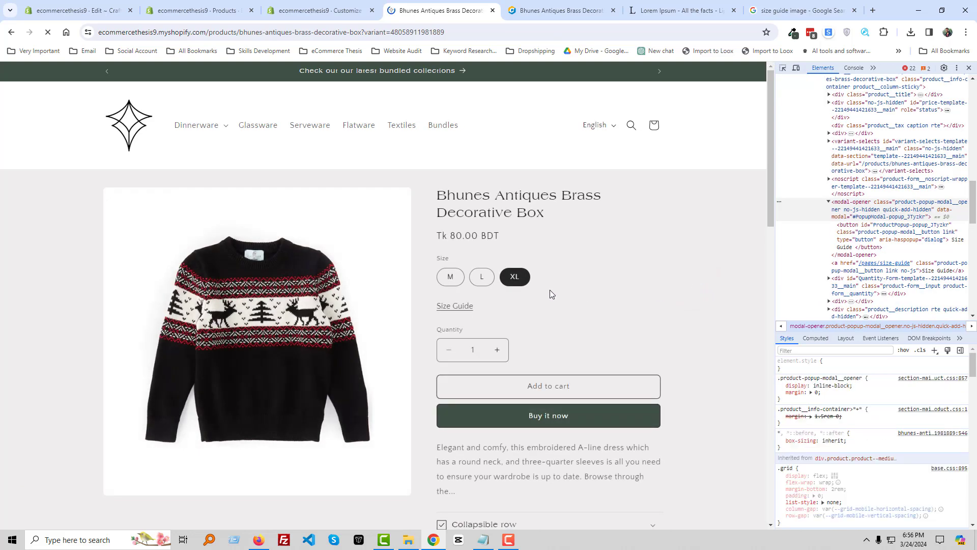
left_click(454, 308)
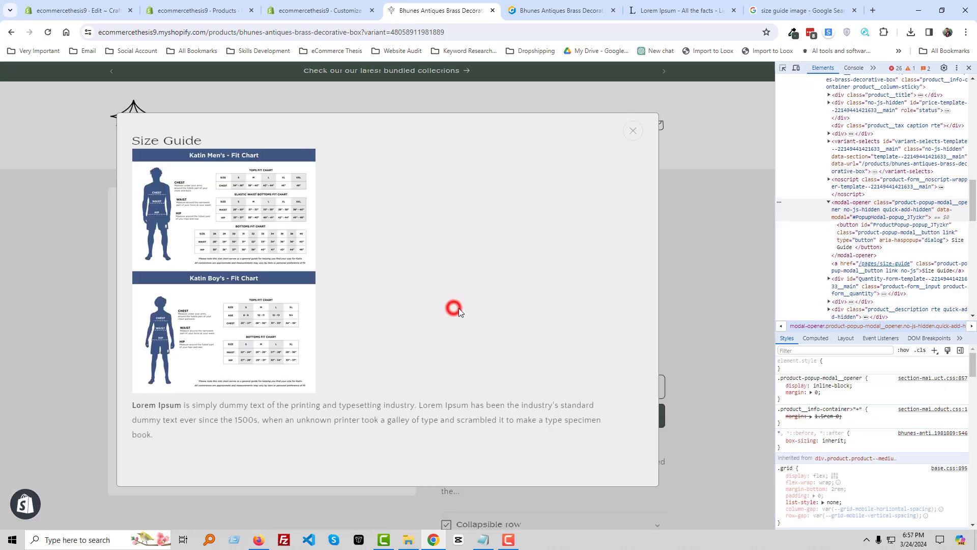
left_click(704, 236)
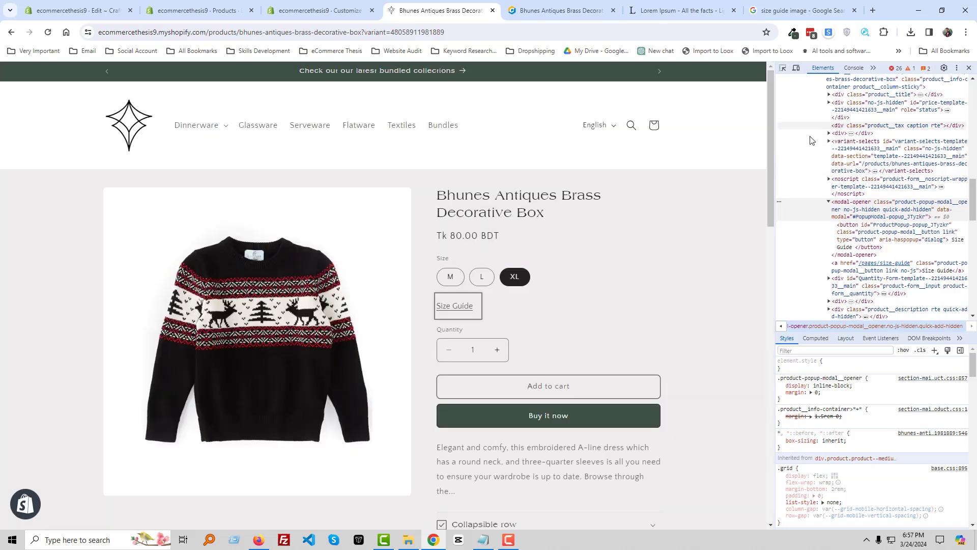
Close the developer tools and review the finished product page from the title down to the footer.
left_click(969, 68)
scroll(798, 307, "down", 10)
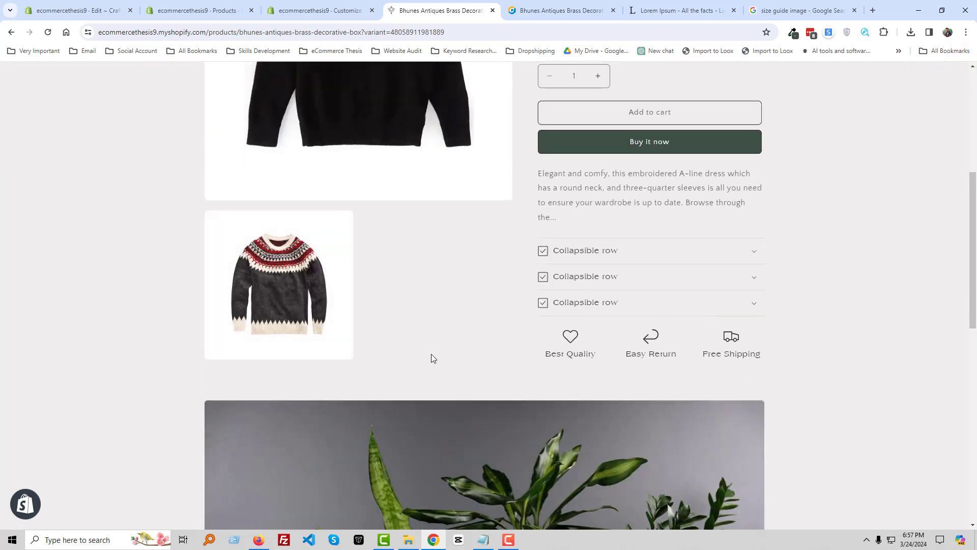
scroll(553, 349, "down", 5)
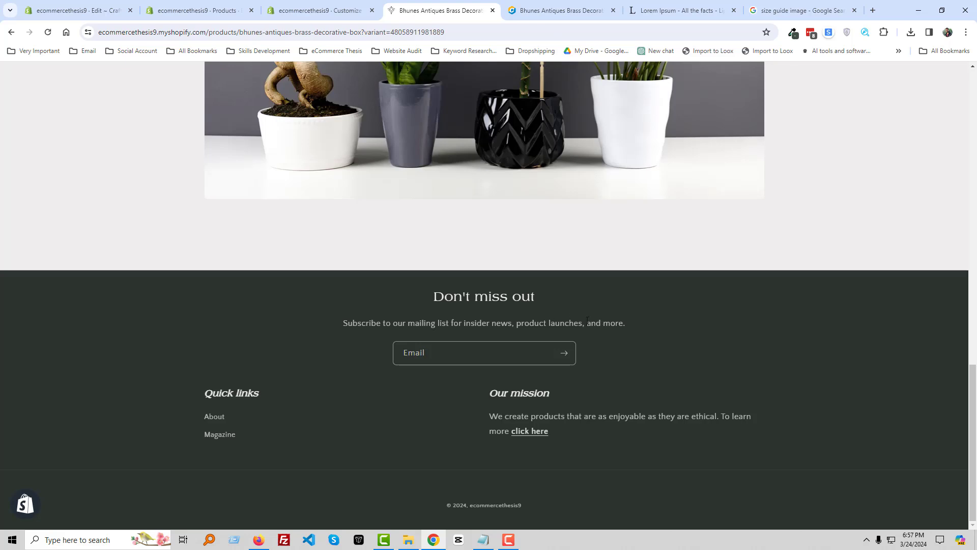
scroll(579, 328, "up", 15)
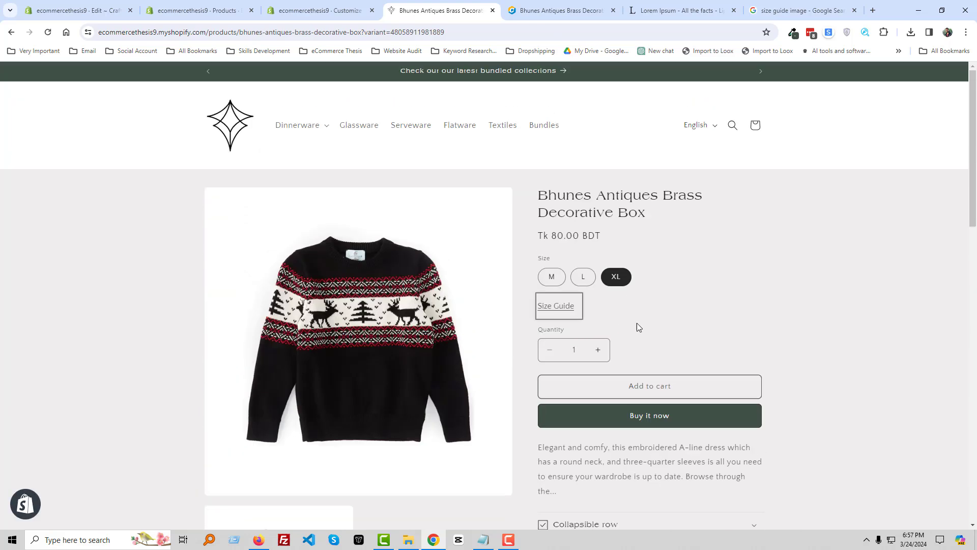
Switch to the theme editor and add a Multicolumn section below Related products in the Default product template.
scroll(637, 327, "down", 15)
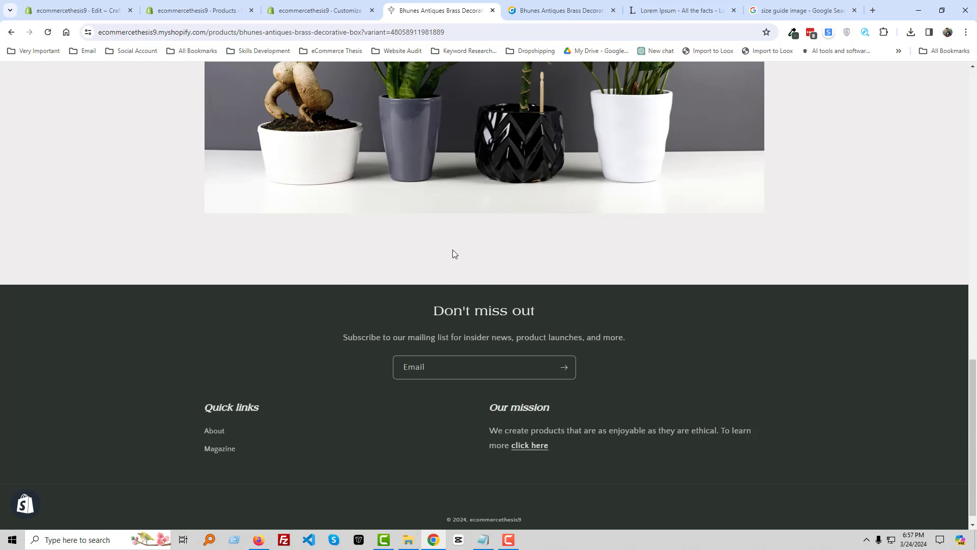
left_click(316, 11)
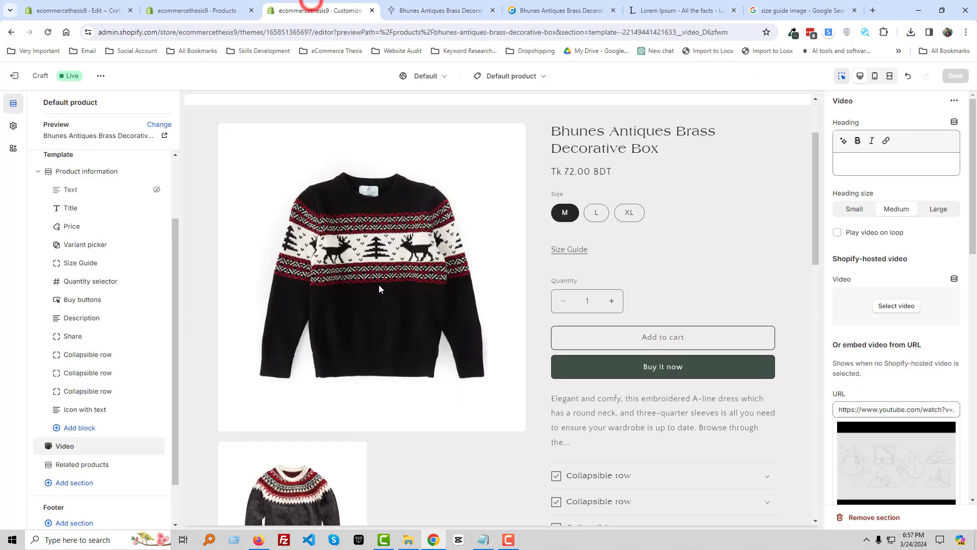
scroll(382, 326, "down", 10)
scroll(382, 322, "down", 2)
scroll(108, 424, "down", 1)
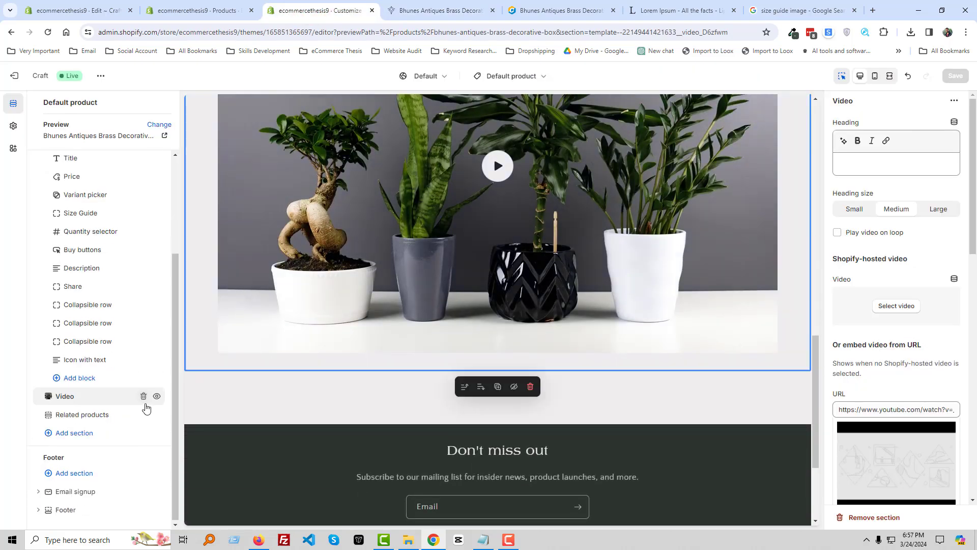
left_click(78, 434)
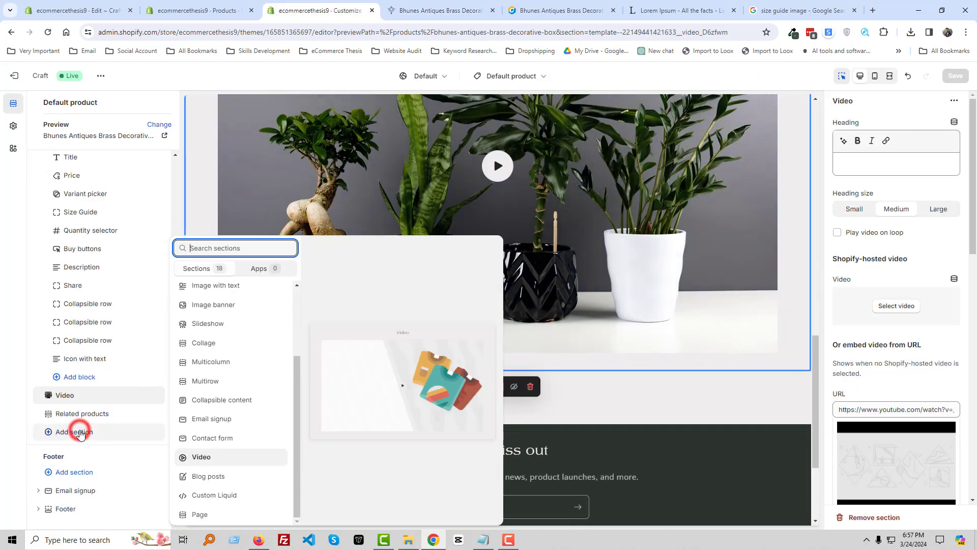
left_click(227, 360)
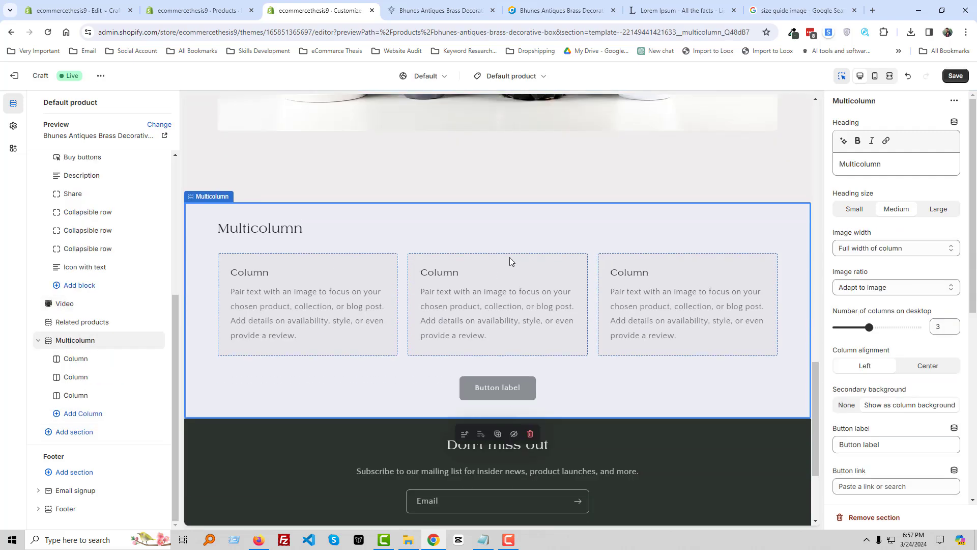
Set the Multicolumn section's heading to Review and its first column's heading to Customer Name.
double_click(870, 164)
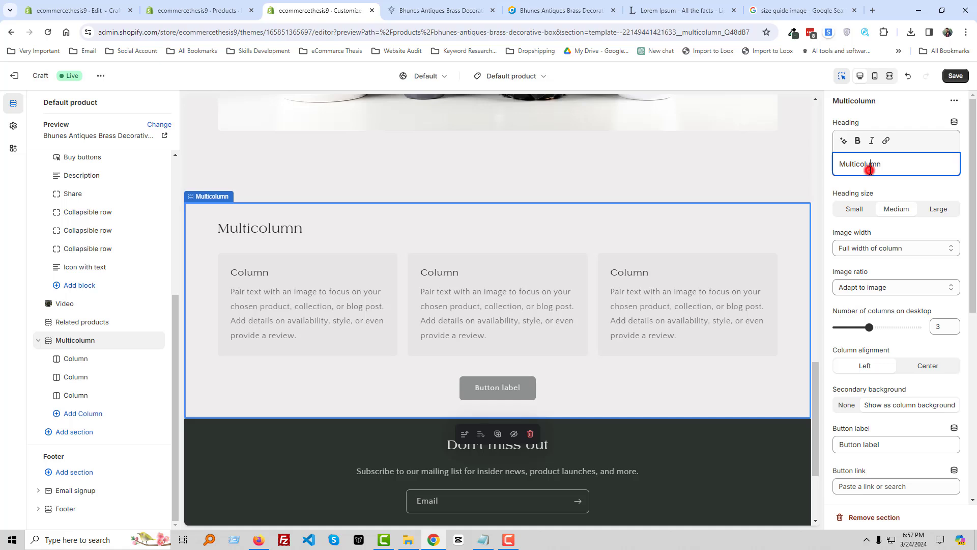
type("T")
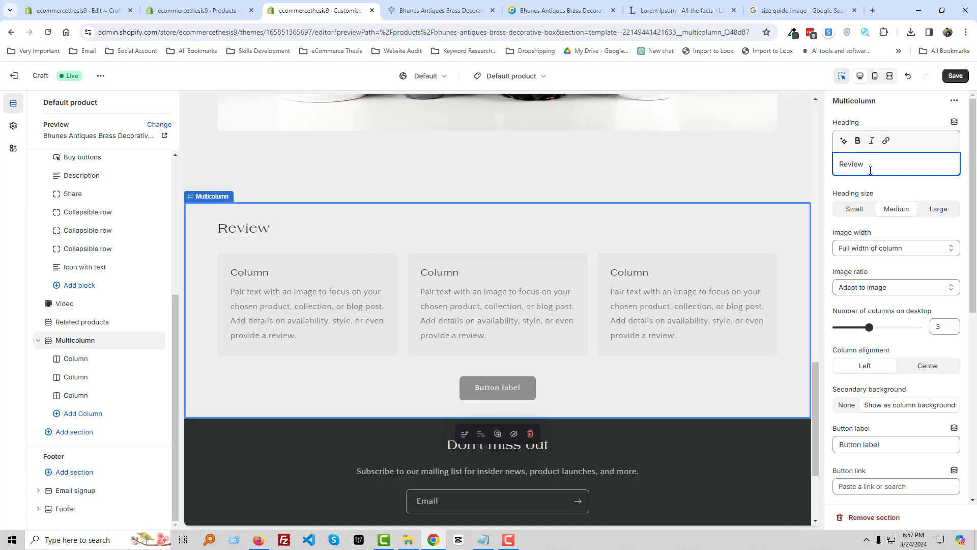
left_click(116, 359)
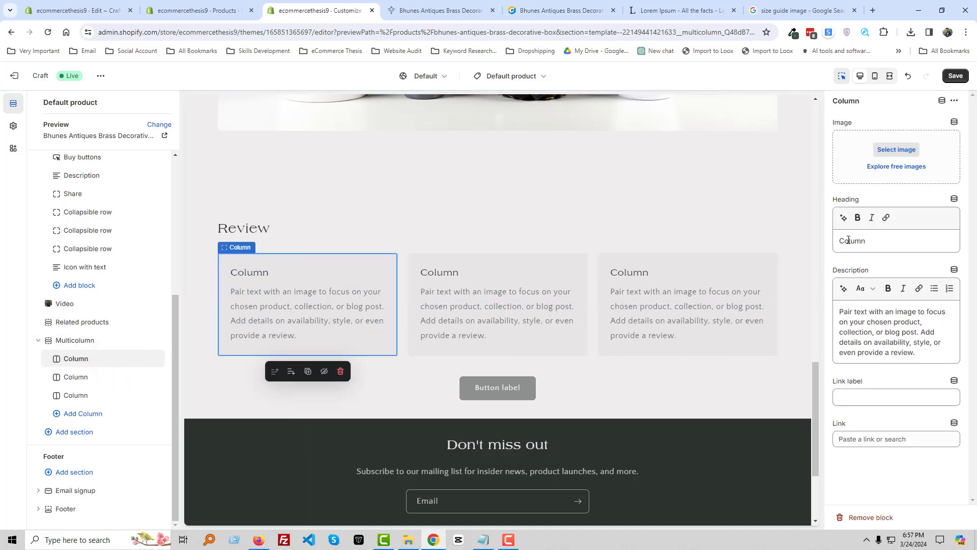
double_click(849, 241)
type("Customer Name")
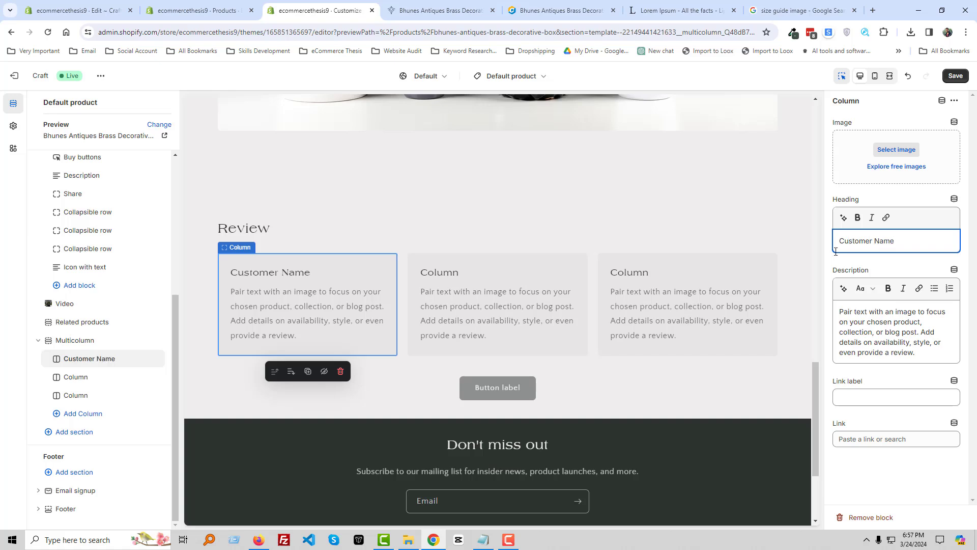
left_click(868, 342)
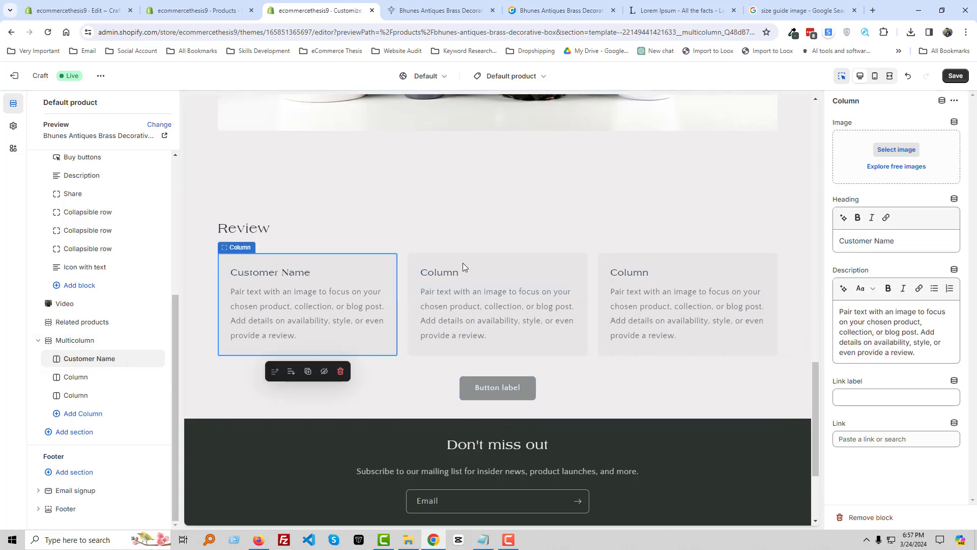
Copy the Customer Name heading from the first column into the second and third columns.
triple_click(842, 239)
key("ctrl+c")
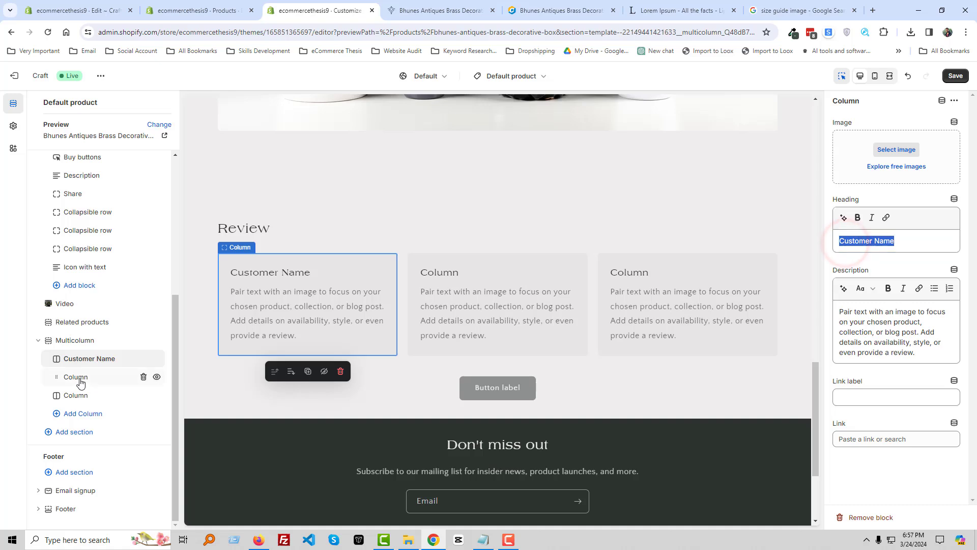
left_click(79, 377)
double_click(859, 241)
key("ctrl+v")
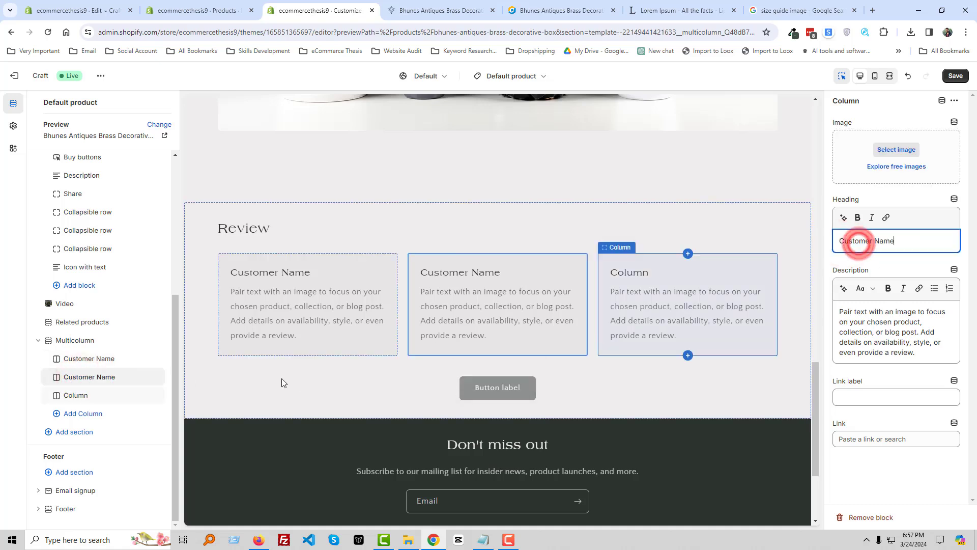
left_click(73, 397)
double_click(860, 241)
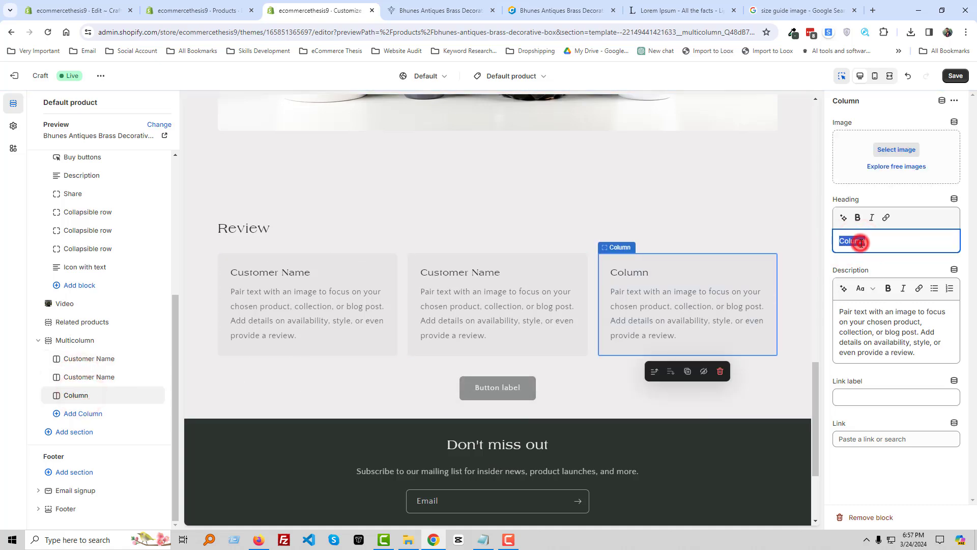
key("ctrl+v")
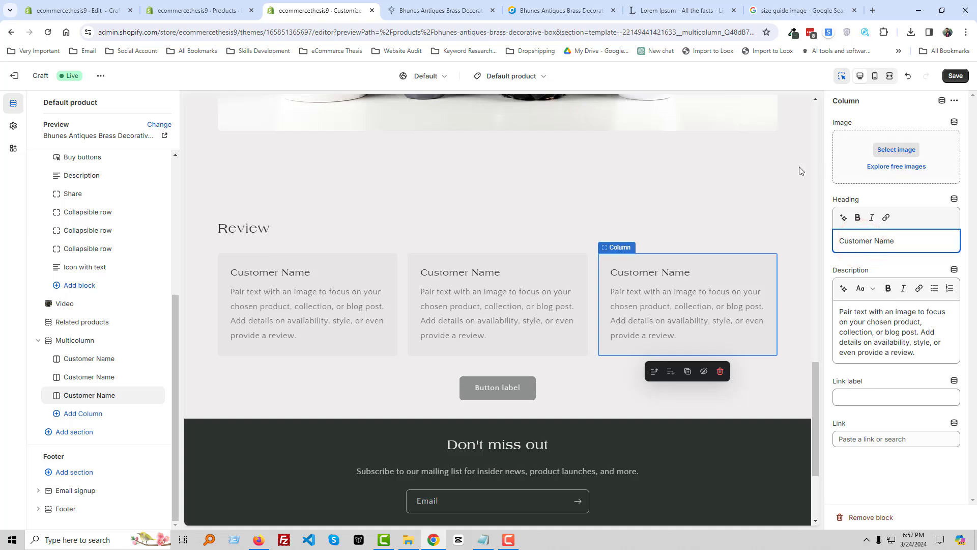
Change the Multicolumn section's color scheme to Scheme 2.
left_click(703, 221)
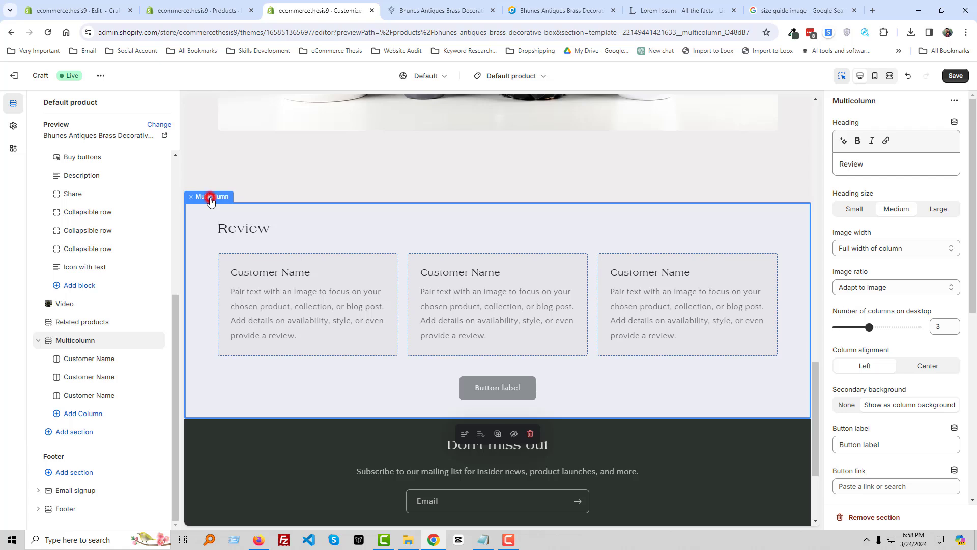
left_click(211, 200)
left_click(202, 243)
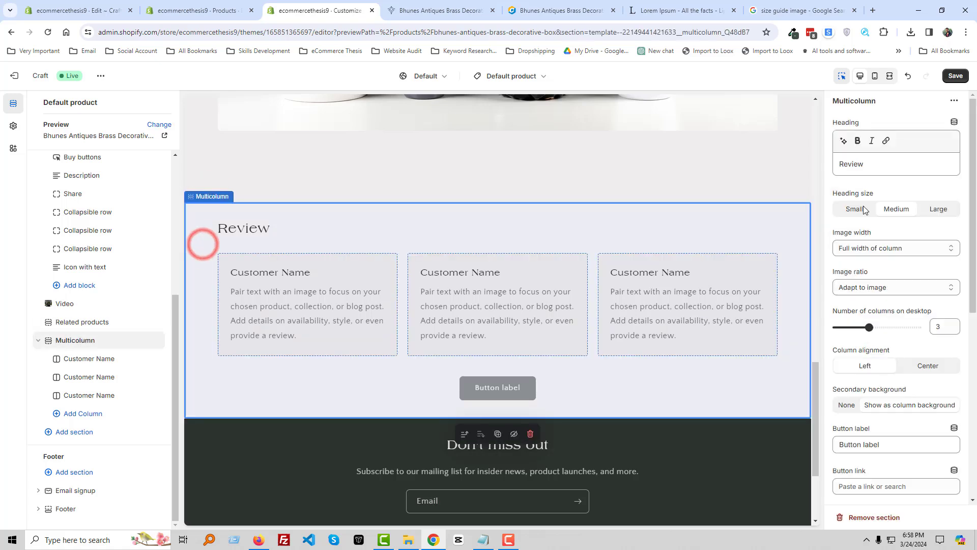
scroll(911, 303, "down", 3)
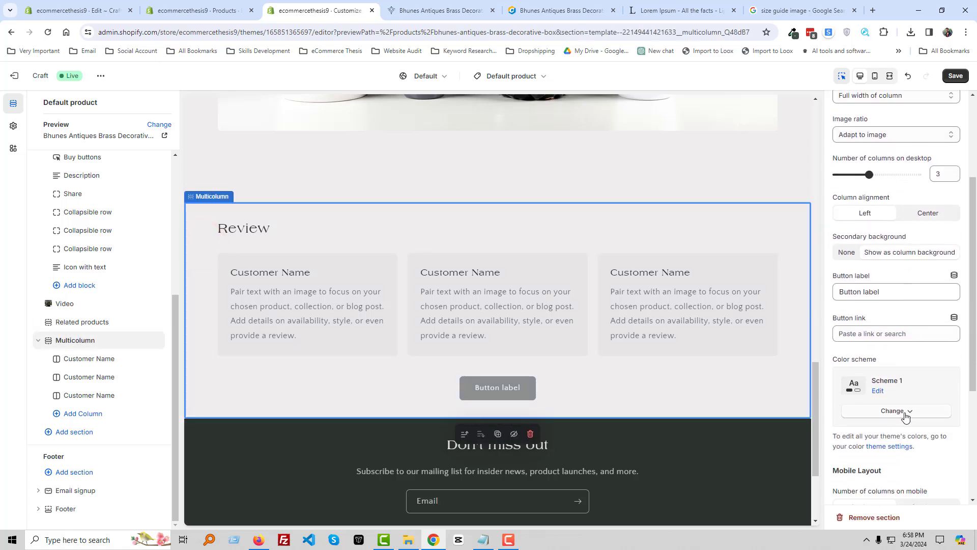
left_click(907, 412)
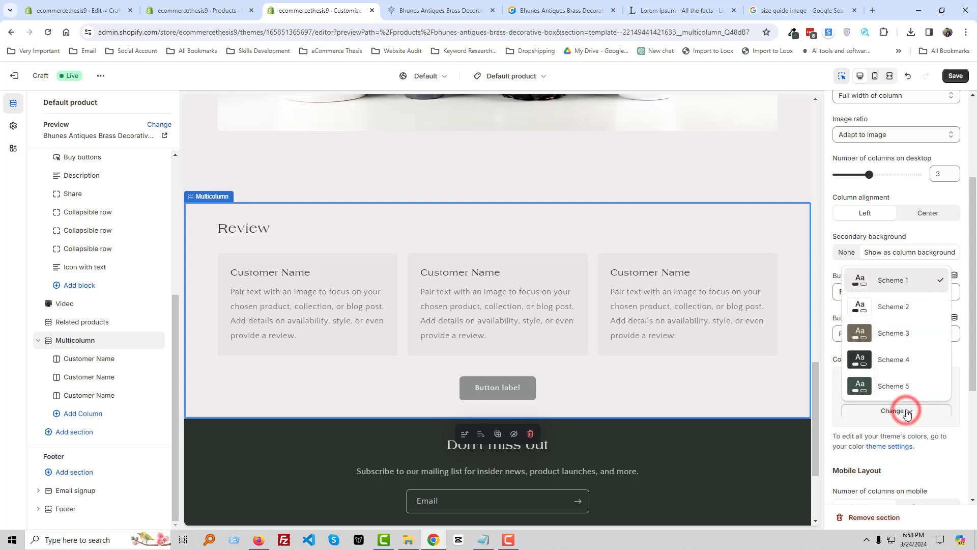
left_click(882, 310)
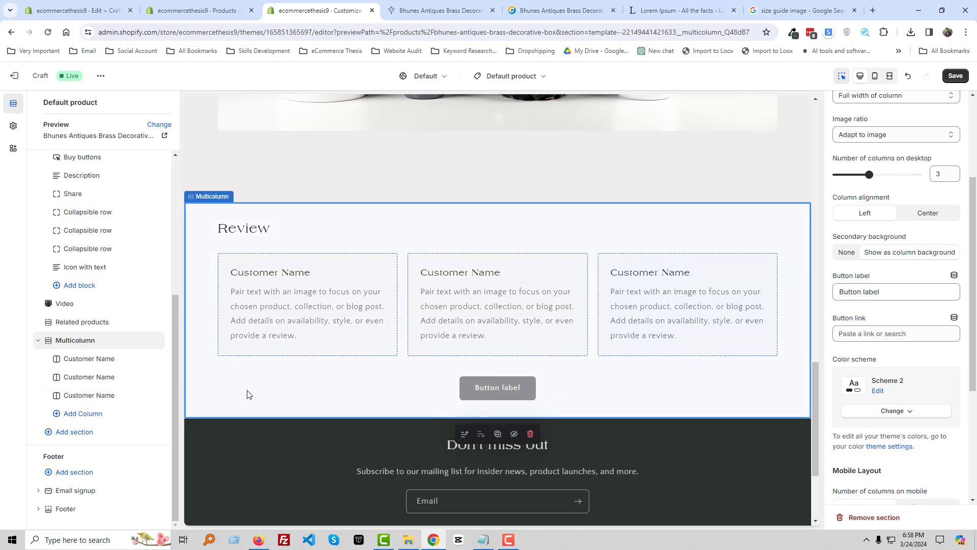
Set the Multicolumn section's button label to See all Review.
triple_click(891, 292)
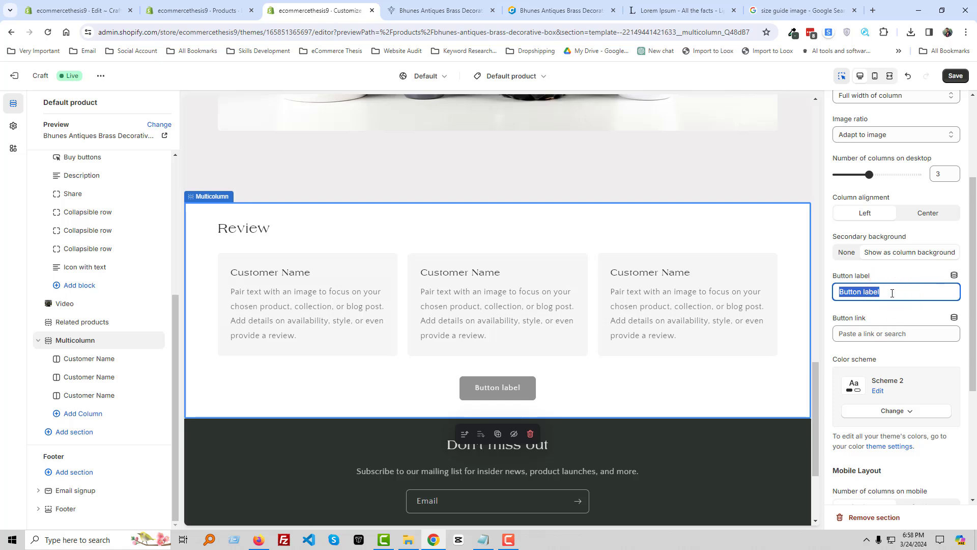
type("See All")
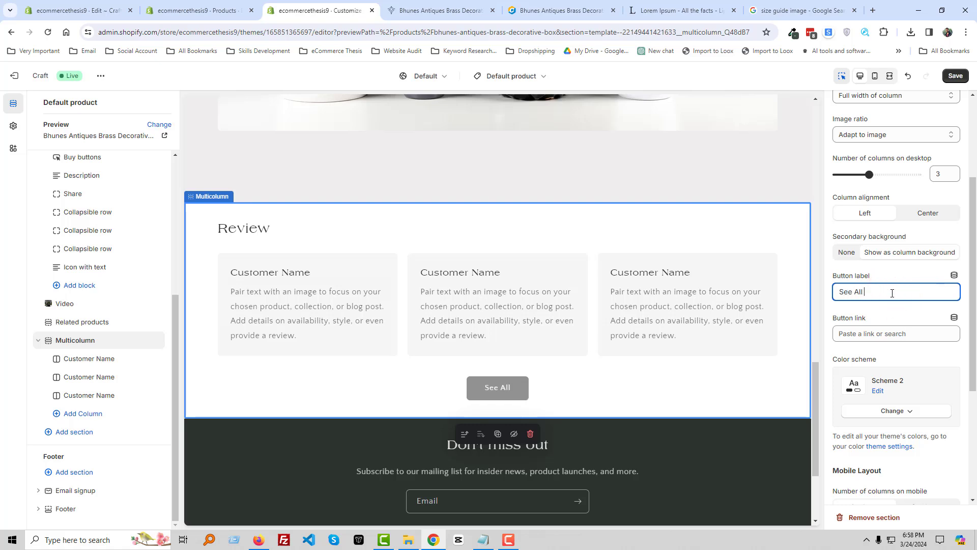
type(" Review")
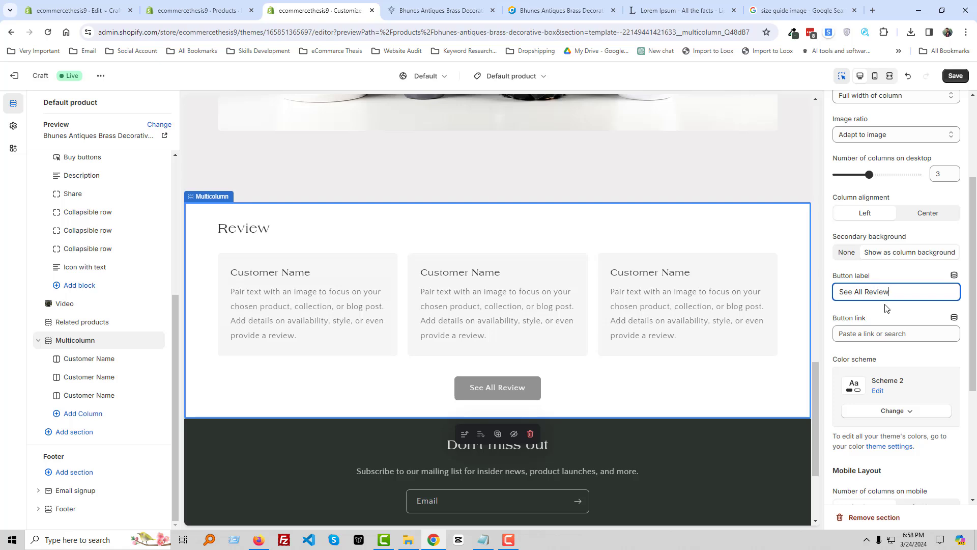
double_click(859, 292)
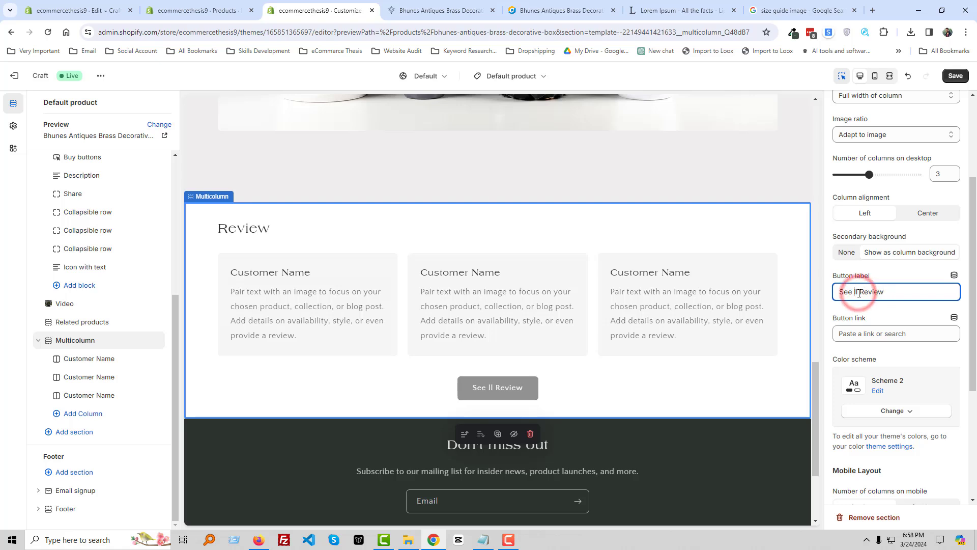
type("all")
Set the Multicolumn section's button link to # and save the template.
left_click(866, 333)
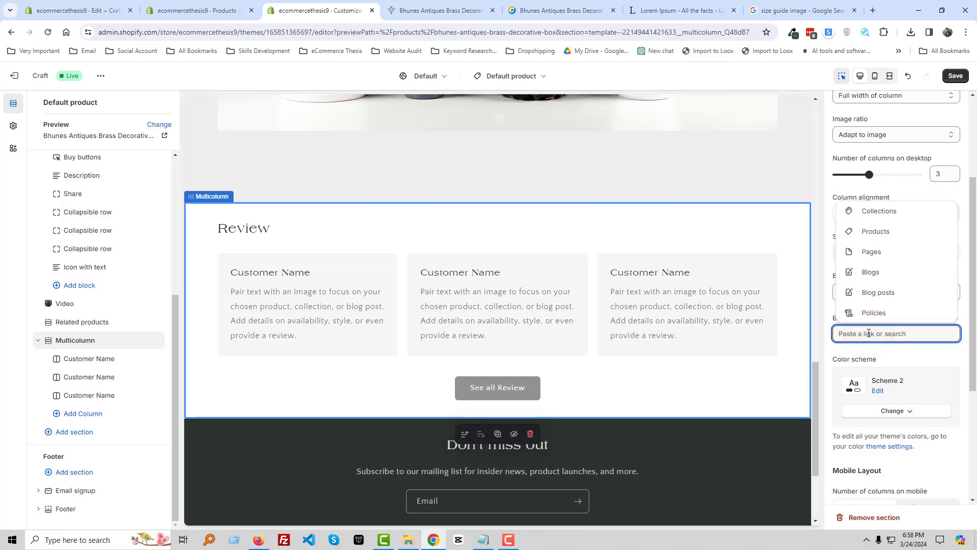
left_click(848, 354)
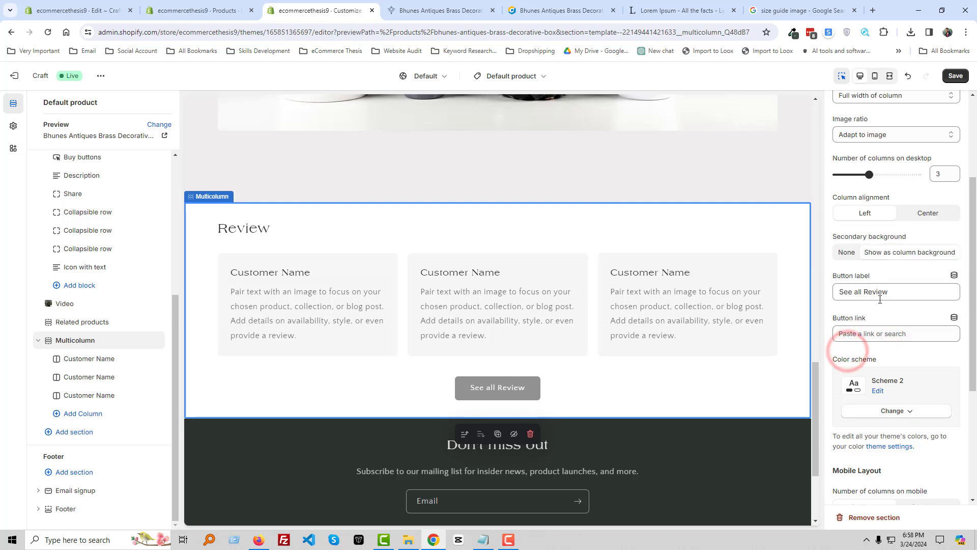
left_click(879, 283)
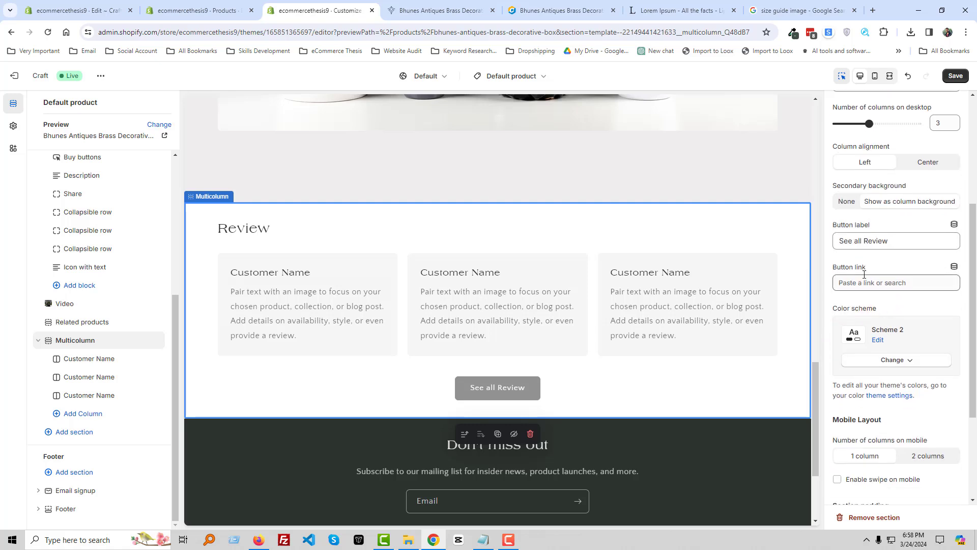
type("#")
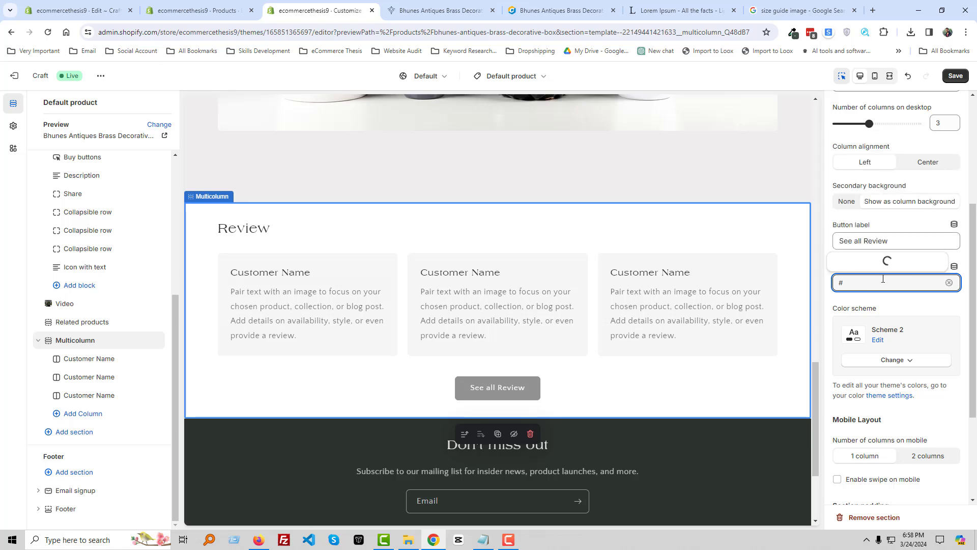
left_click(880, 245)
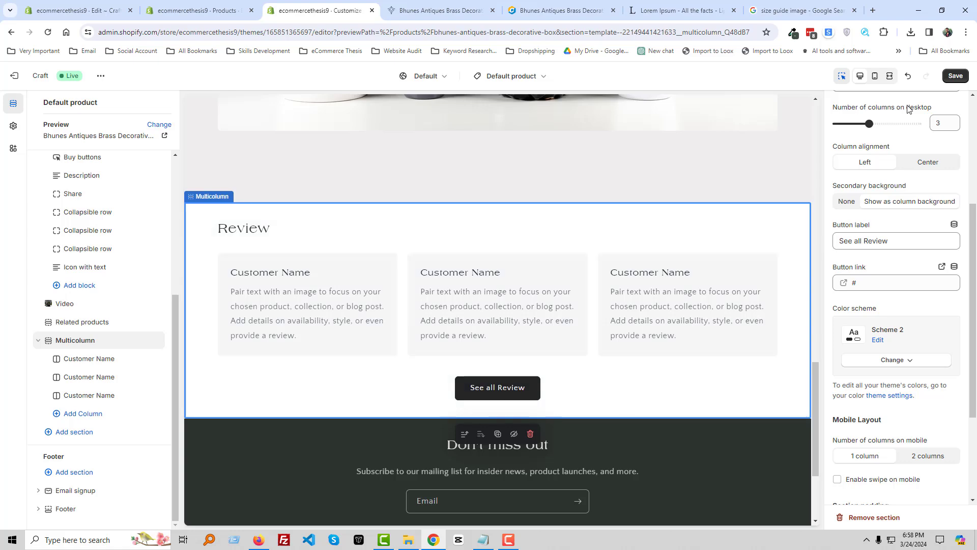
left_click(955, 75)
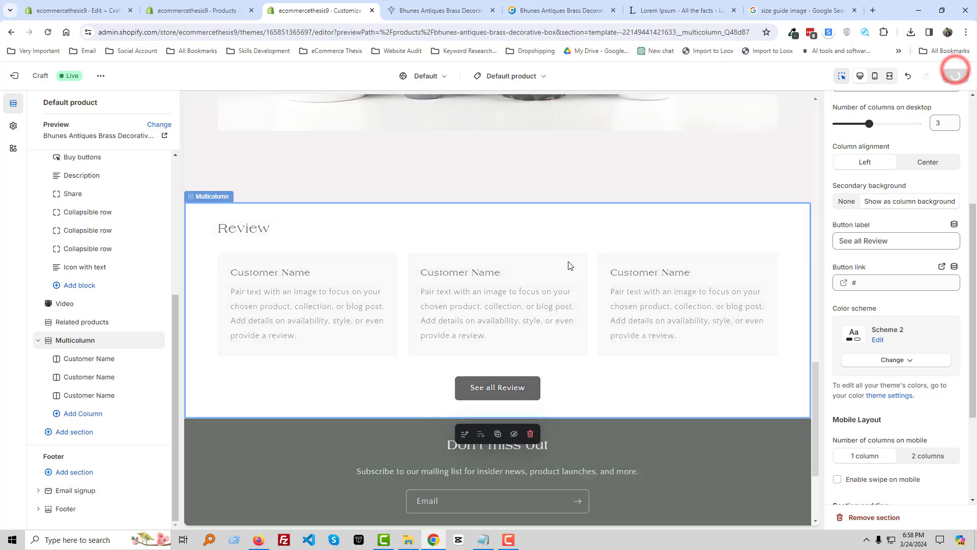
Reload the live product page and check the Review section between the video and the footer.
left_click(432, 10)
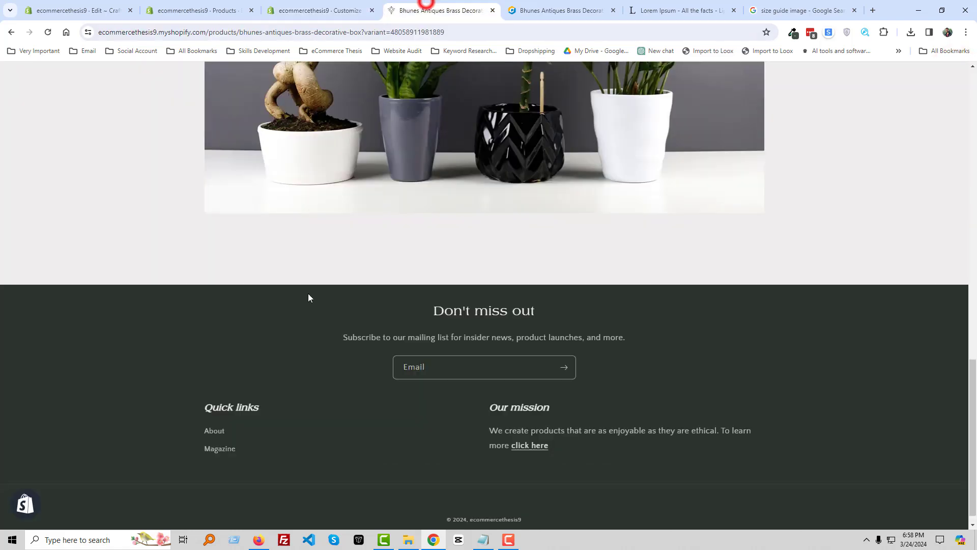
right_click(204, 250)
left_click(249, 291)
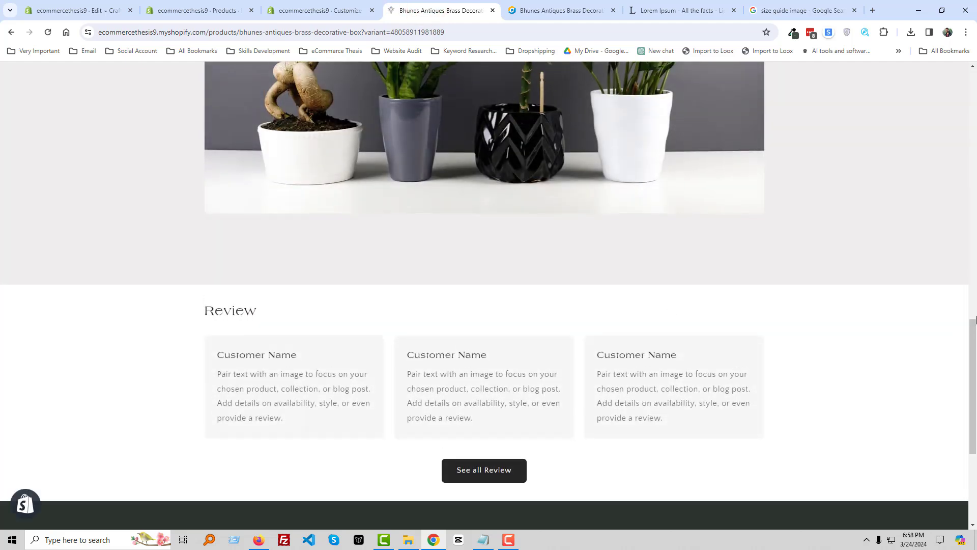
scroll(967, 316, "down", 5)
scroll(967, 316, "up", 6)
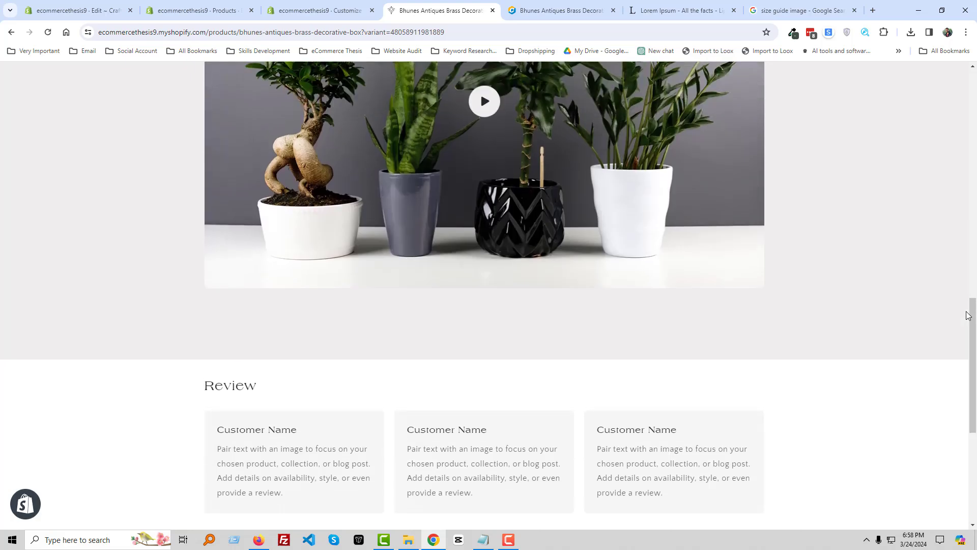
scroll(968, 316, "down", 5)
scroll(967, 316, "down", 1)
Review the whole live product page from the product title through the video to the Review section and return to its start.
scroll(967, 316, "up", 15)
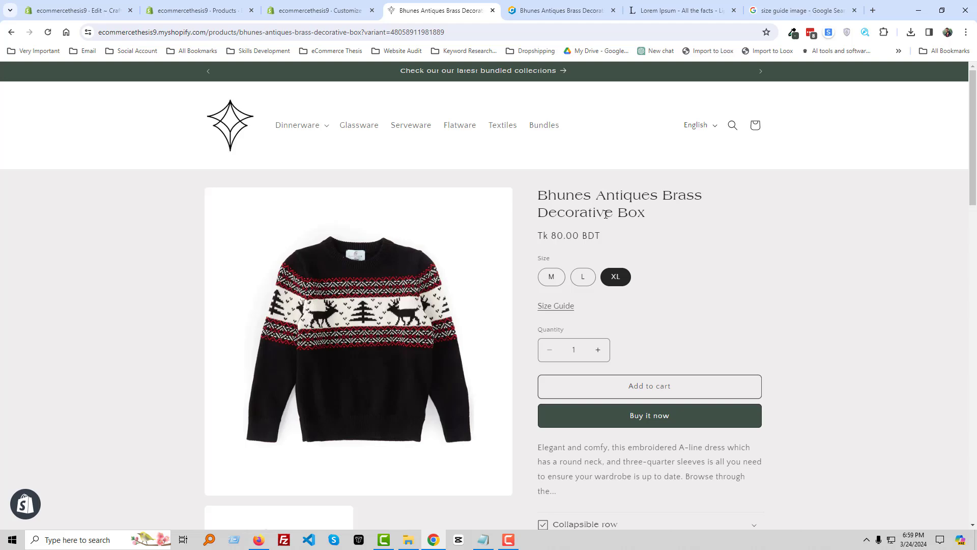
scroll(661, 293, "down", 7)
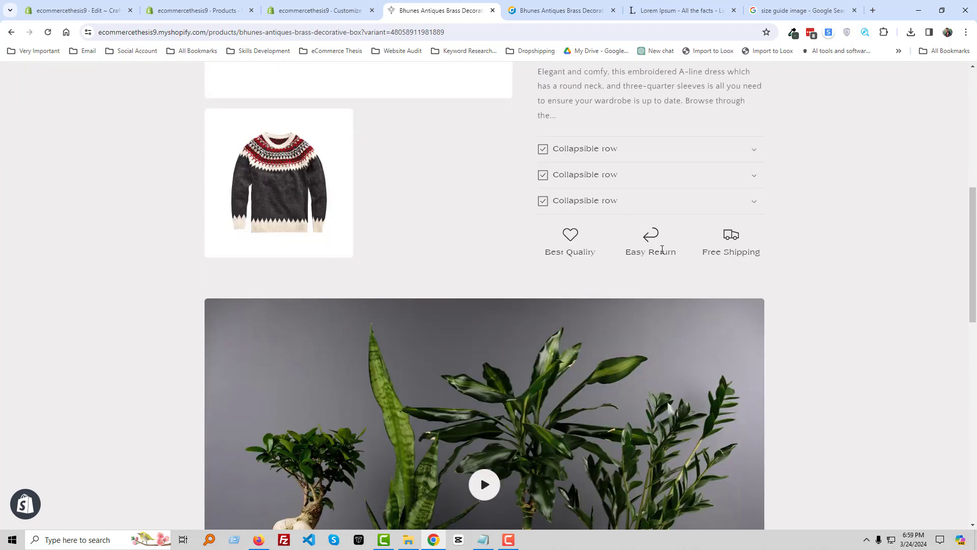
scroll(306, 334, "down", 10)
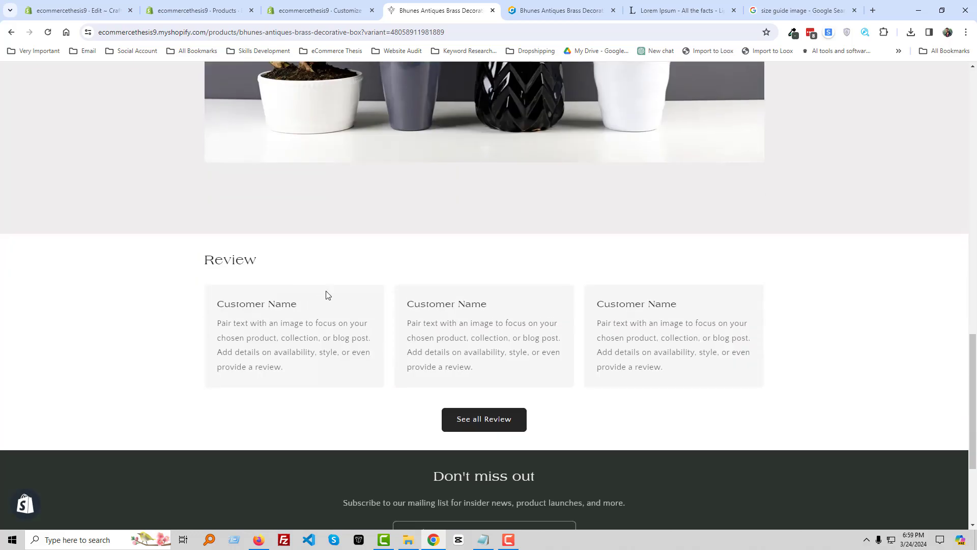
scroll(326, 294, "up", 9)
scroll(350, 300, "down", 5)
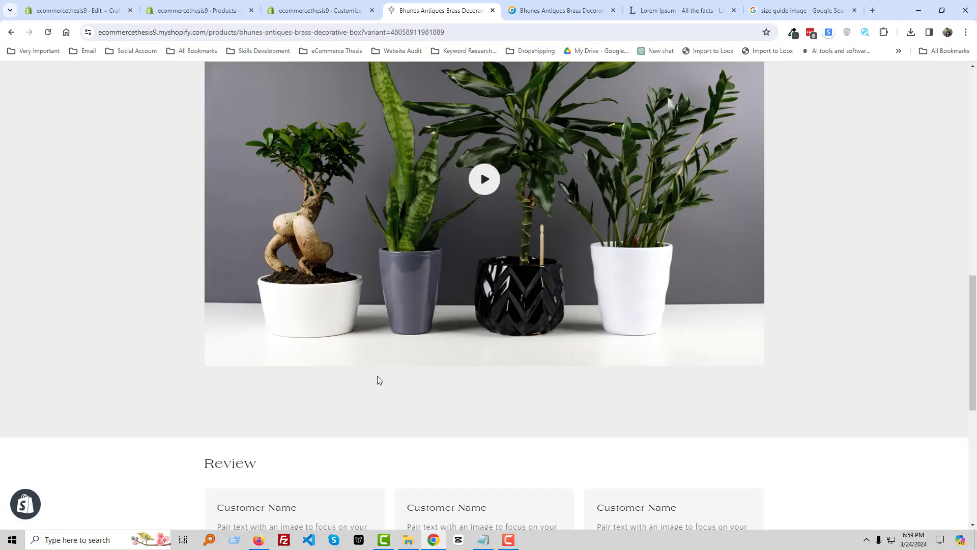
scroll(356, 390, "down", 5)
scroll(338, 397, "up", 5)
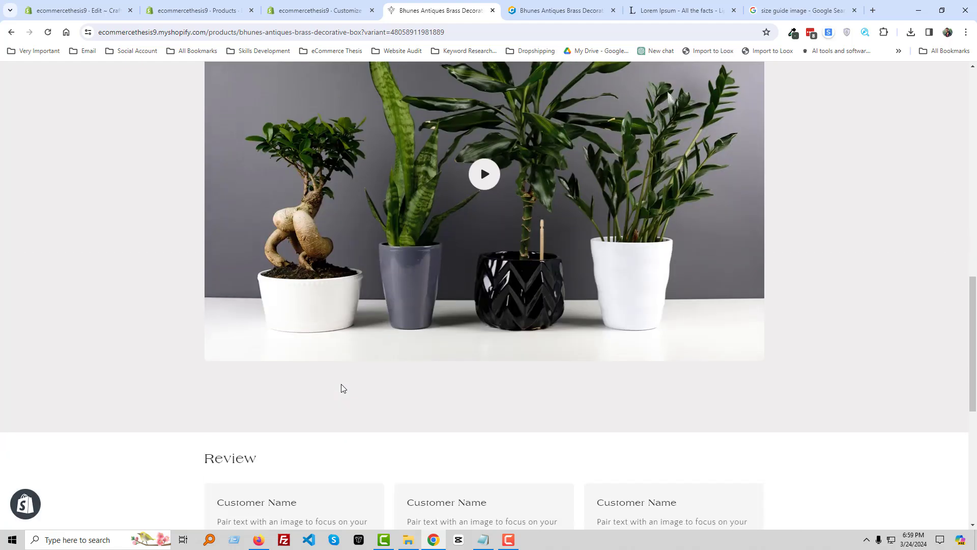
scroll(356, 387, "up", 10)
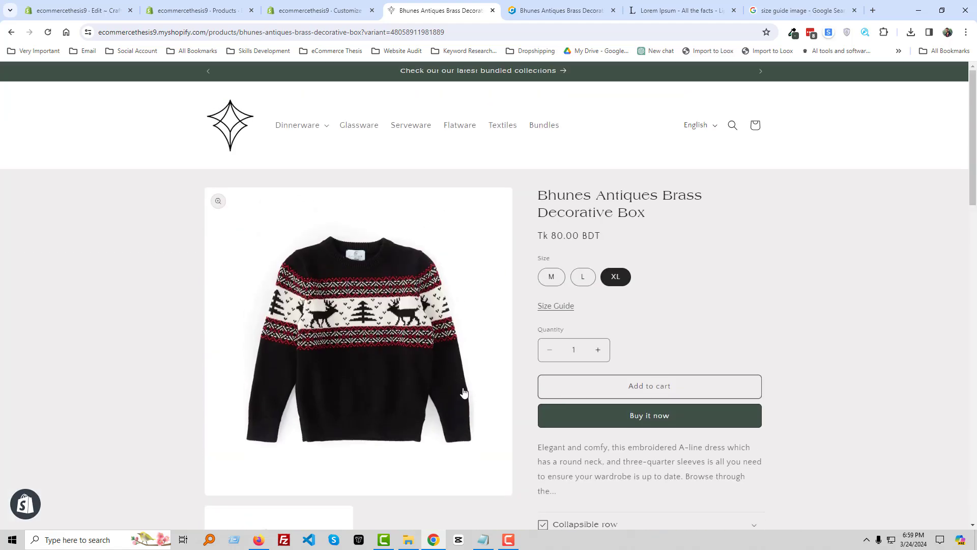